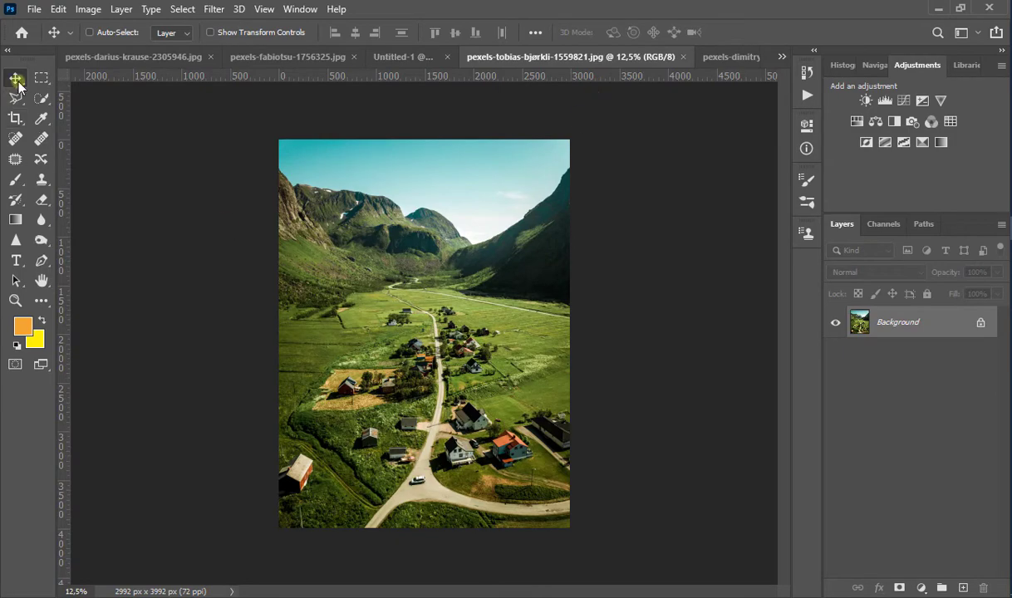
Select a full-width band across the mountains and lower sky in the valley photo and copy it to a new layer
left_click(38, 80)
left_click_drag(277, 155, 593, 281)
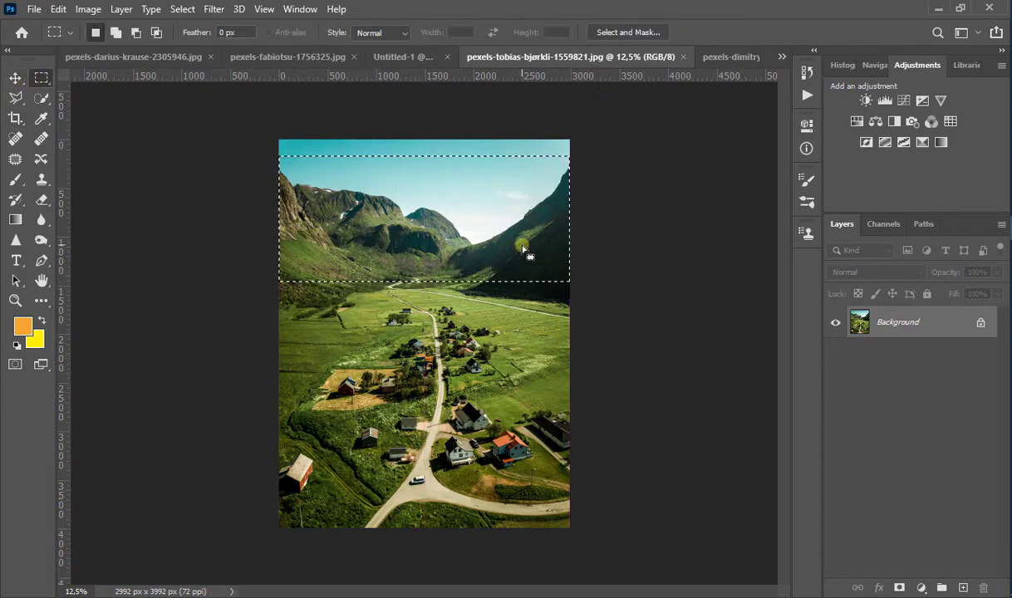
right_click(529, 254)
left_click(551, 352)
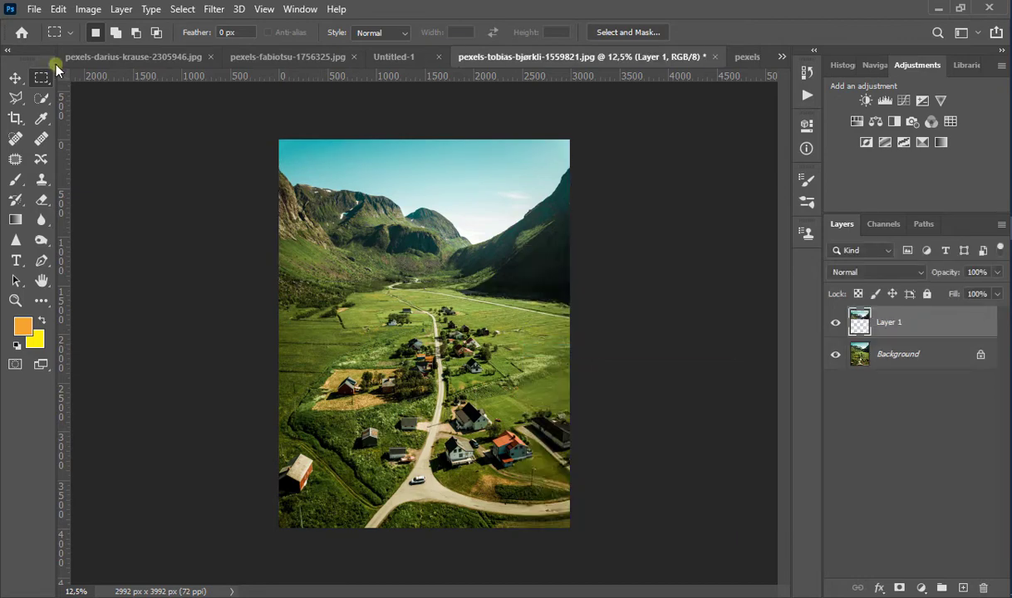
Bring the mountain layer into the Untitled-1 composite, scale it to about 68% to fit the canvas width, and position it mid-canvas
left_click(15, 78)
left_click_drag(408, 193, 466, 349)
key("ctrl+t")
left_click_drag(761, 454, 613, 393)
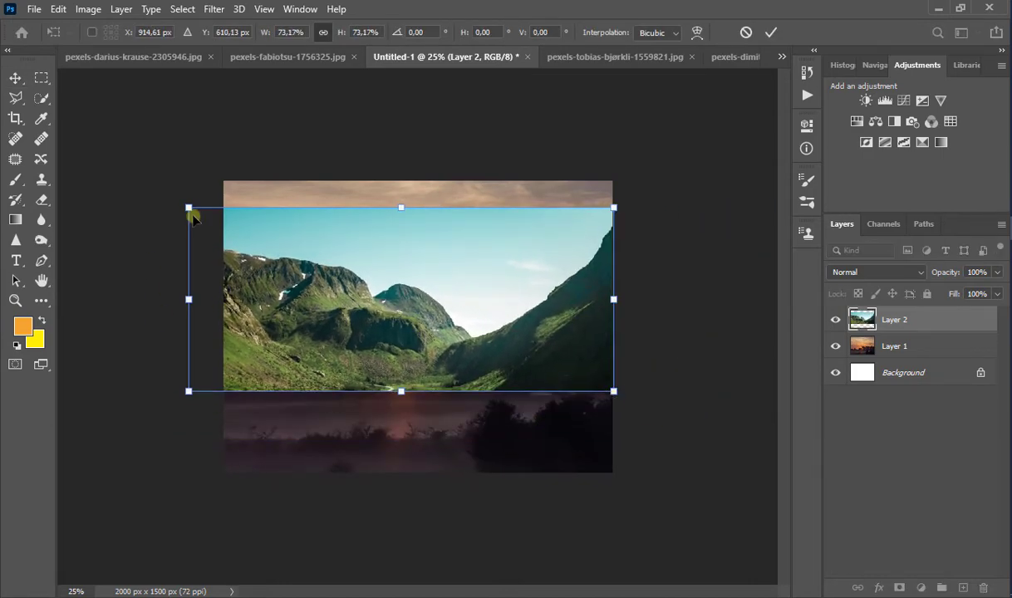
left_click_drag(190, 213, 221, 221)
key("Return")
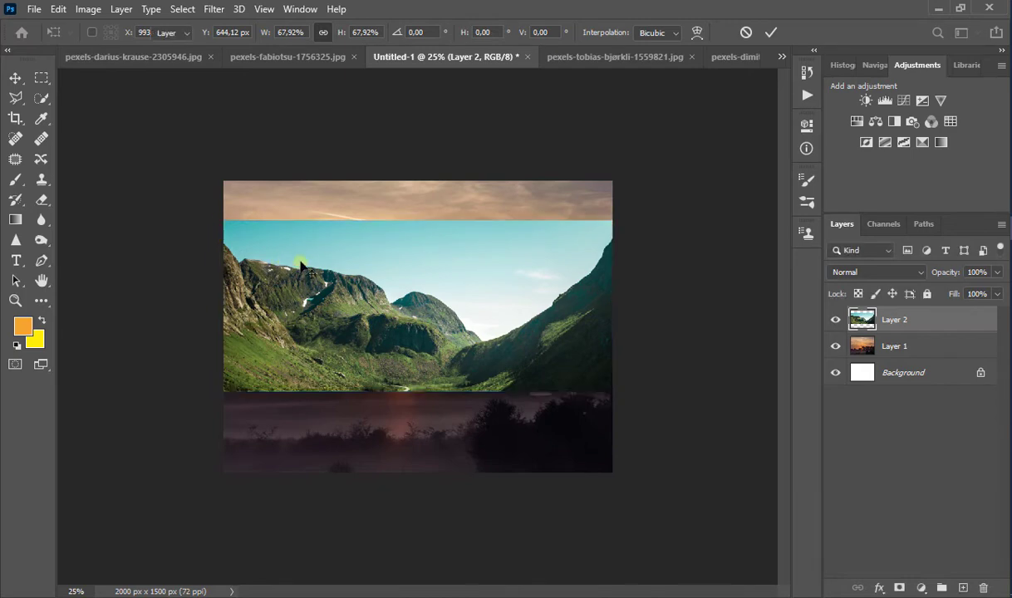
mouse_move(301, 266)
left_mouse_down()
mouse_move(332, 268)
mouse_move(348, 349)
mouse_move(347, 280)
left_mouse_up()
Select the blue sky above the mountains on Layer 2 with Quick Selection at 500 px and delete it, leaving nothing selected
left_click(42, 98)
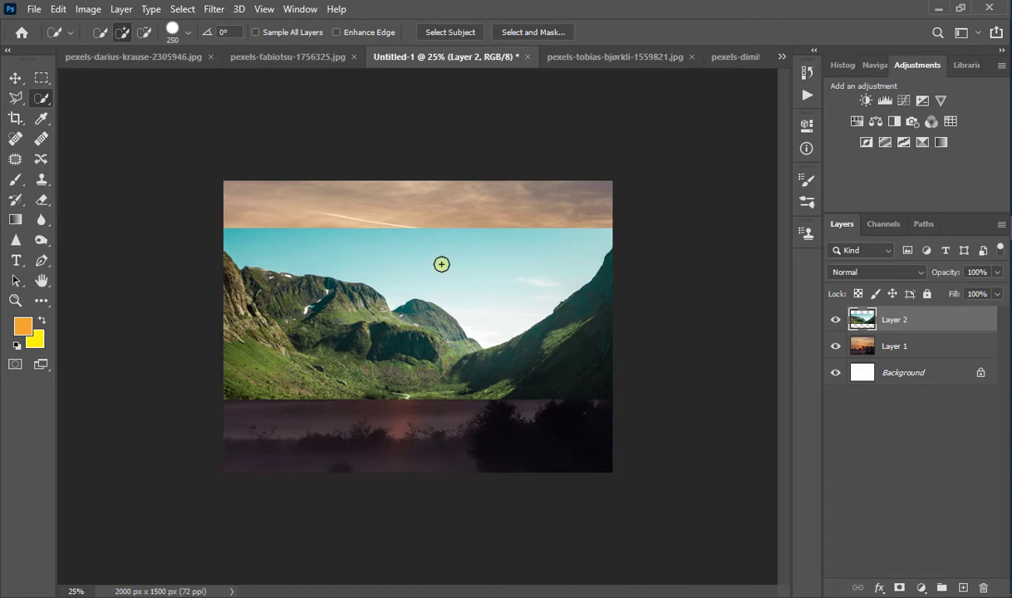
key("bracketright")
key("bracketright")
key("bracketright")
left_click(472, 259)
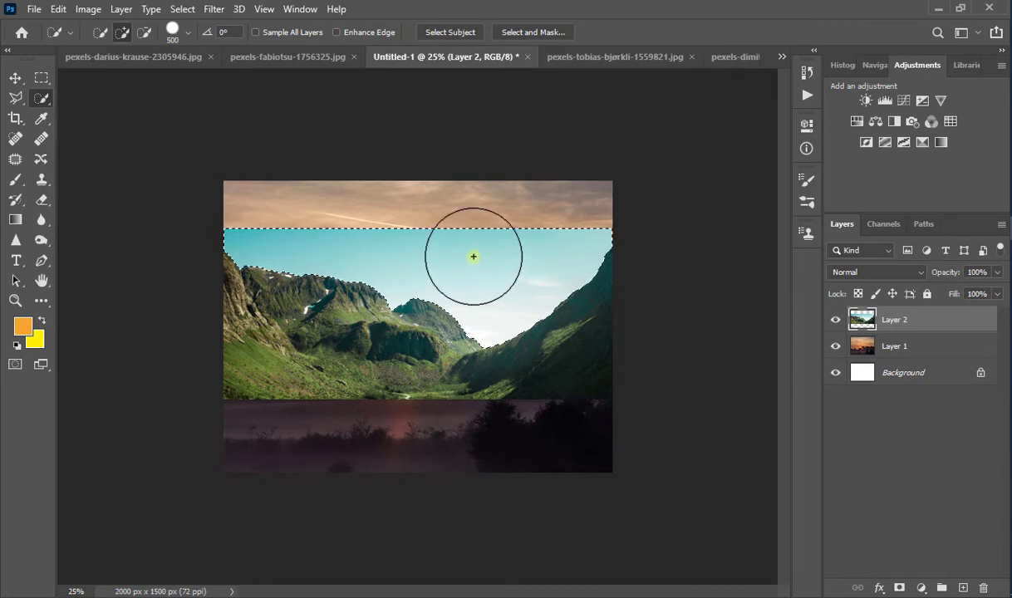
key("Delete")
key("ctrl+d")
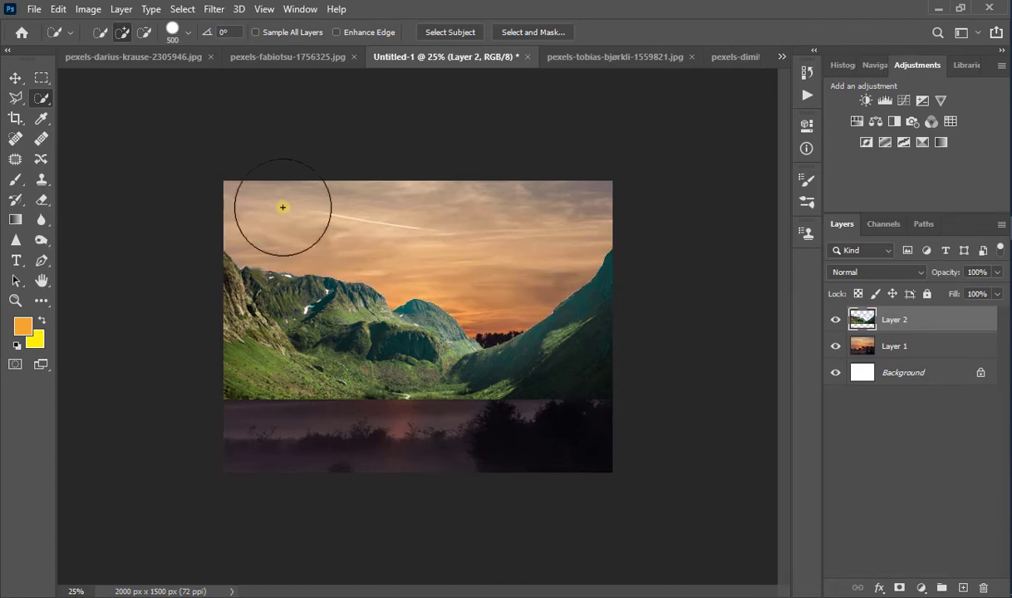
Nudge the mountain layer up about 150 px against the sunset sky
left_click(16, 77)
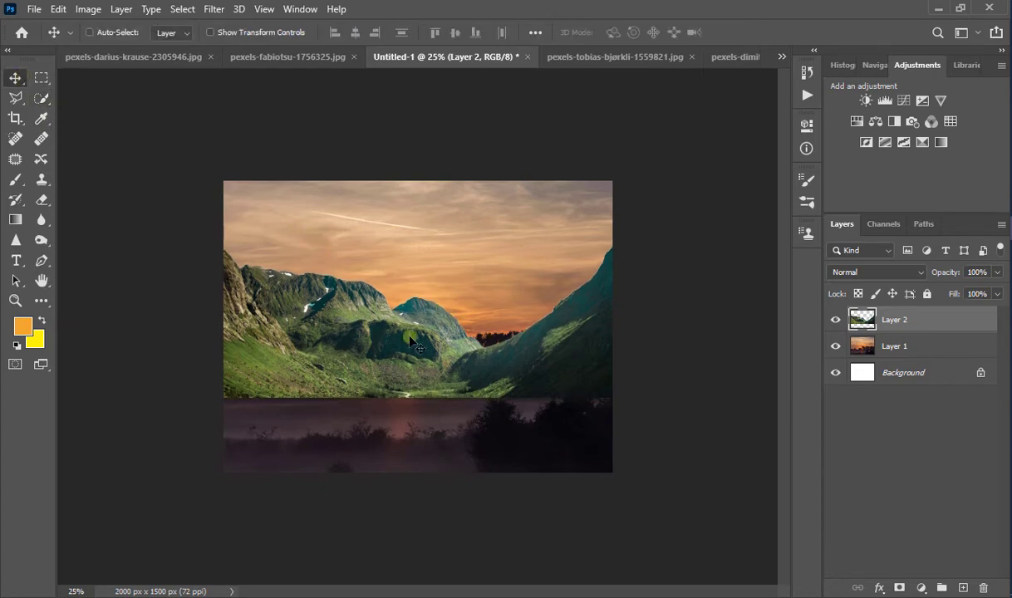
key("shift+Up")
key("shift+Up")
key("shift+Up")
key("shift+Up")
key("shift+Up")
key("shift+Up")
key("shift+Up")
key("shift+Up")
key("shift+Up")
key("shift+Up")
key("shift+Up")
key("shift+Up")
key("shift+Up")
key("shift+Up")
key("shift+Up")
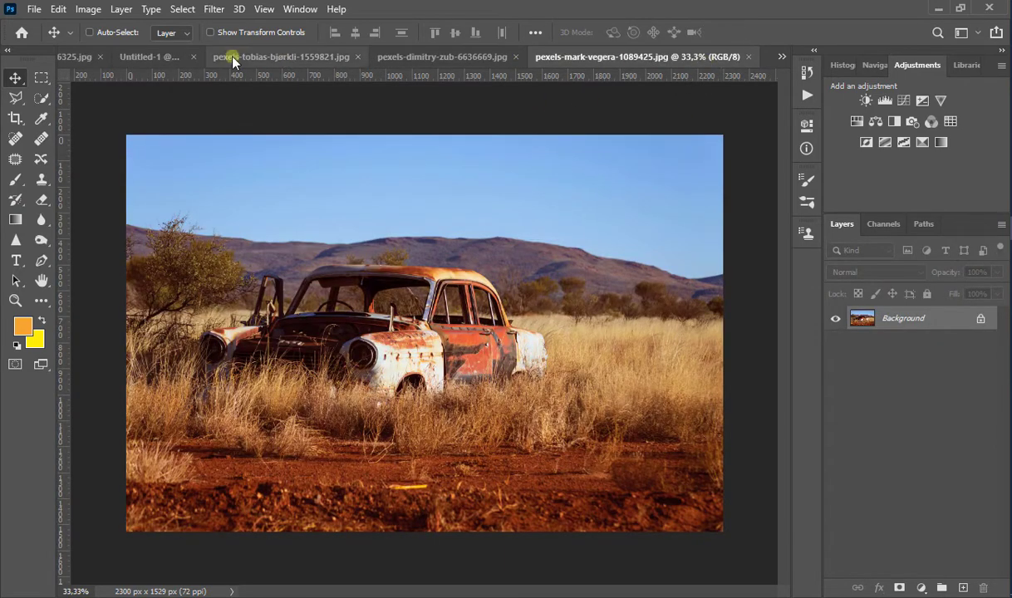
In pexels-fabiotsu-1756325.jpg, select the grass field below the horizon and copy it to a new layer
left_click(77, 58)
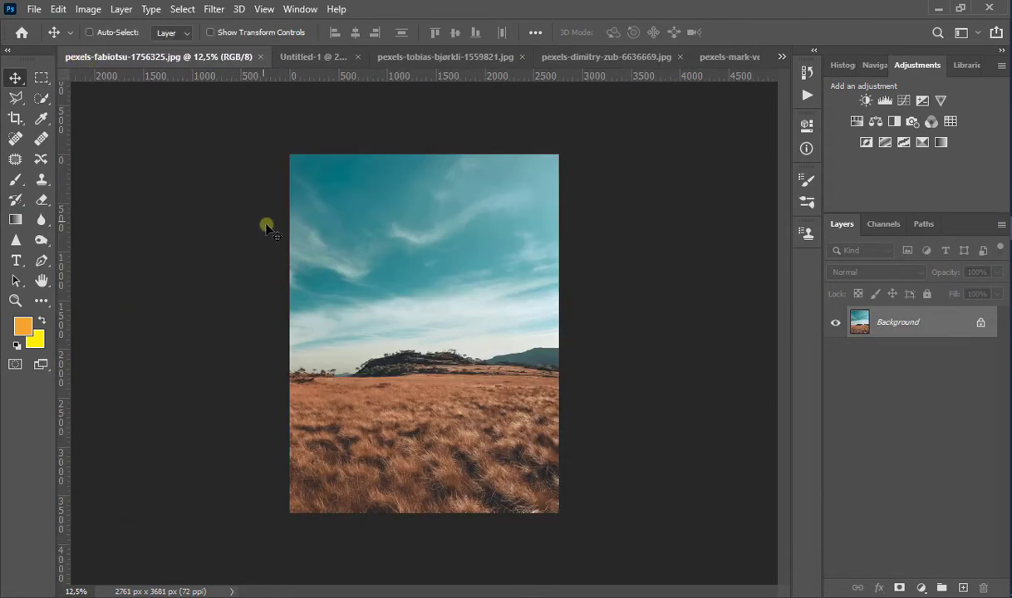
left_click(42, 79)
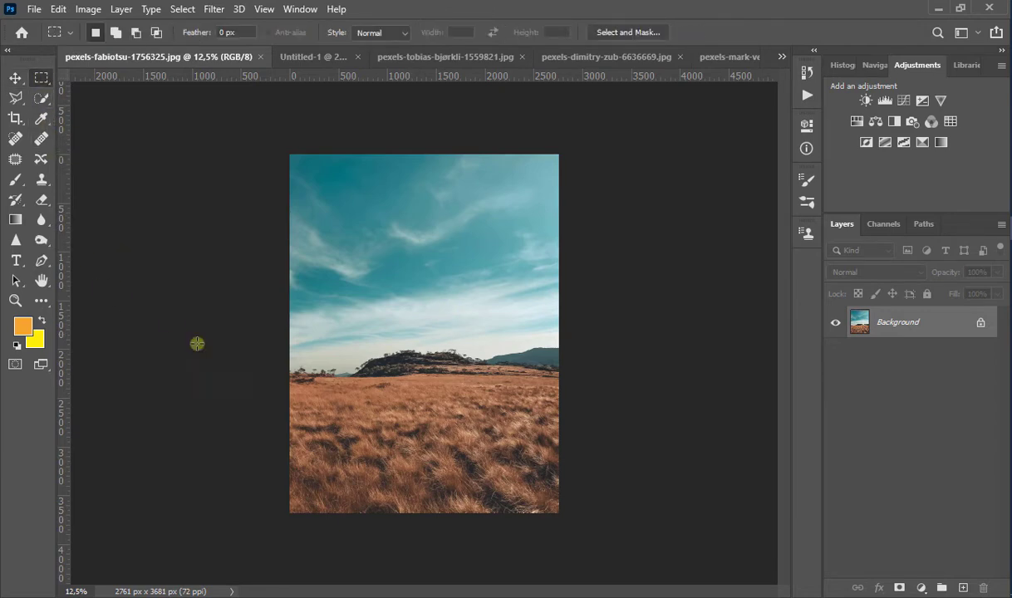
left_click_drag(291, 389, 599, 525)
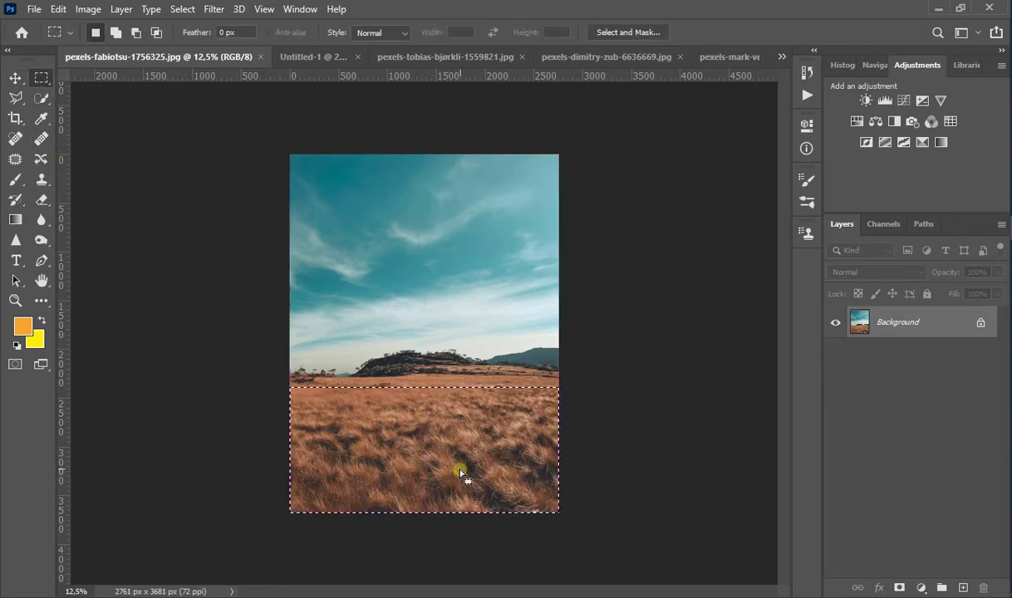
right_click(435, 449)
left_click(500, 294)
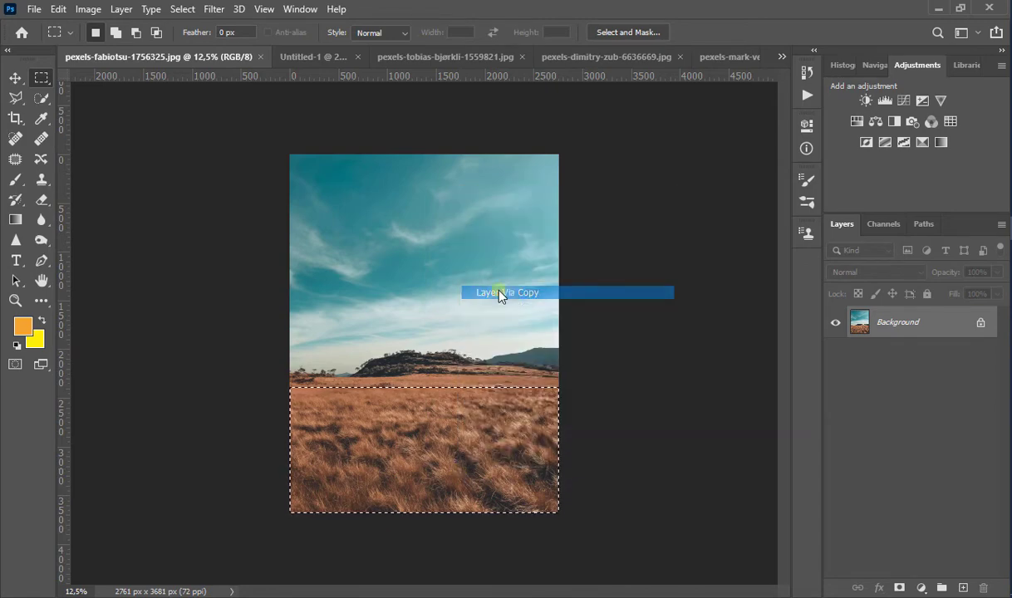
Bring the grass layer into the Untitled-1 composite and scale it to span the canvas width across the lower part
left_click(15, 77)
left_click_drag(407, 415, 443, 287)
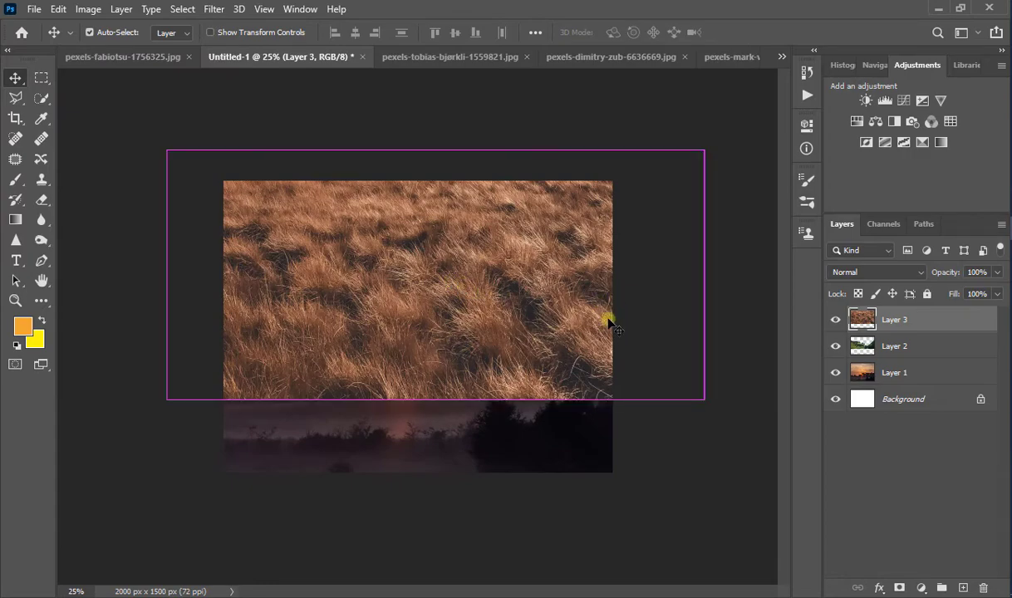
key("ctrl+t")
left_click_drag(703, 403, 572, 337)
left_click_drag(521, 307, 583, 443)
mouse_move(632, 283)
left_mouse_down()
mouse_move(605, 294)
mouse_move(617, 293)
left_mouse_up()
key("Return")
Fine-tune the grass layer's position by shifting it slightly down over the base of the mountains
mouse_move(536, 339)
left_mouse_down()
mouse_move(537, 420)
mouse_move(541, 341)
left_mouse_up()
key("shift+Down")
key("shift+Down")
key("shift+Down")
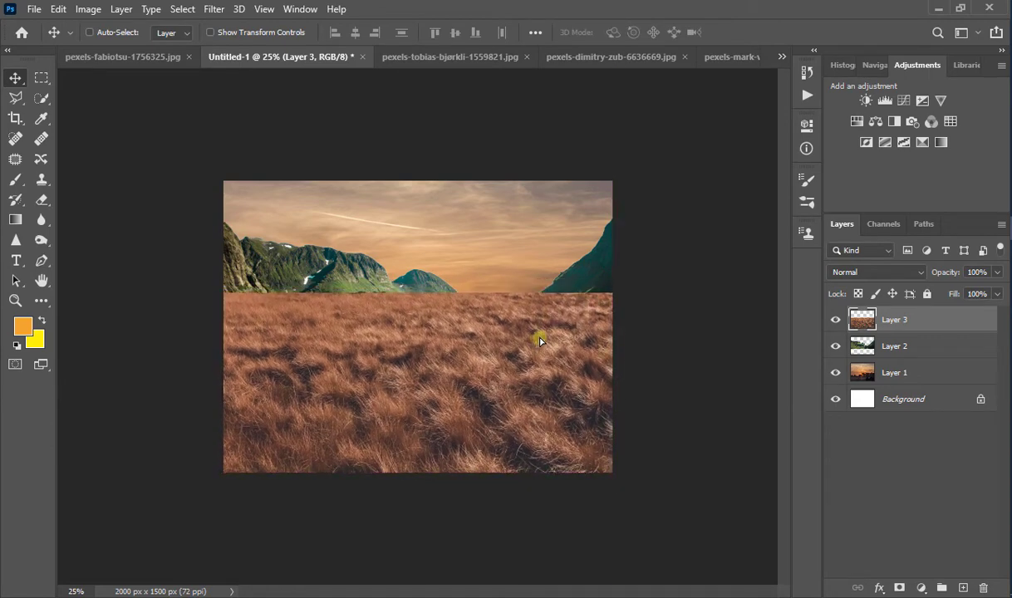
Erase the grass layer's upper edge with a soft eraser, starting at 1102 px and reducing its size, to blend it into the valley
left_click(39, 202)
right_click(426, 235)
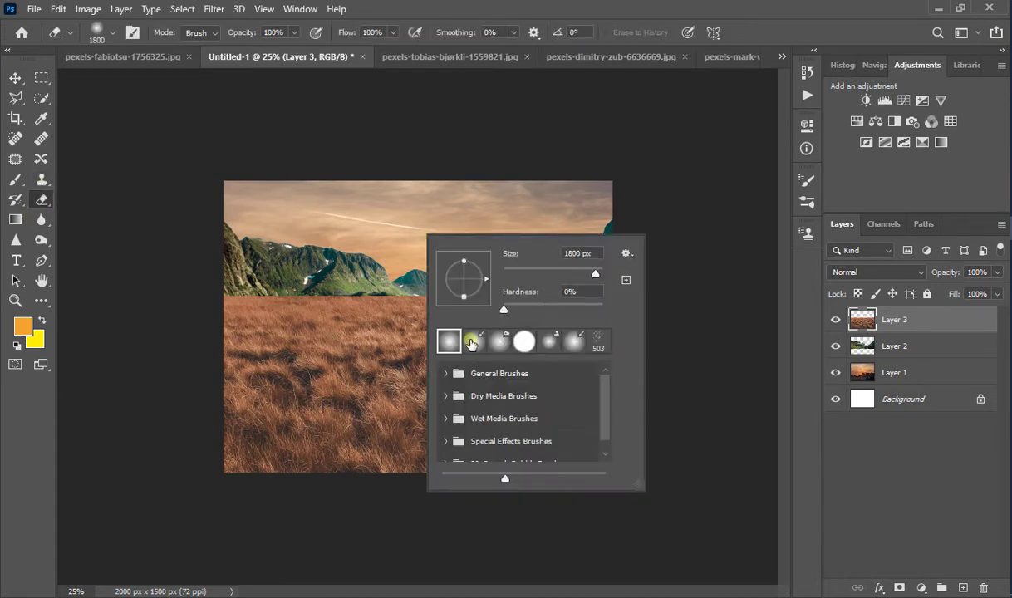
left_click_drag(596, 274, 572, 219)
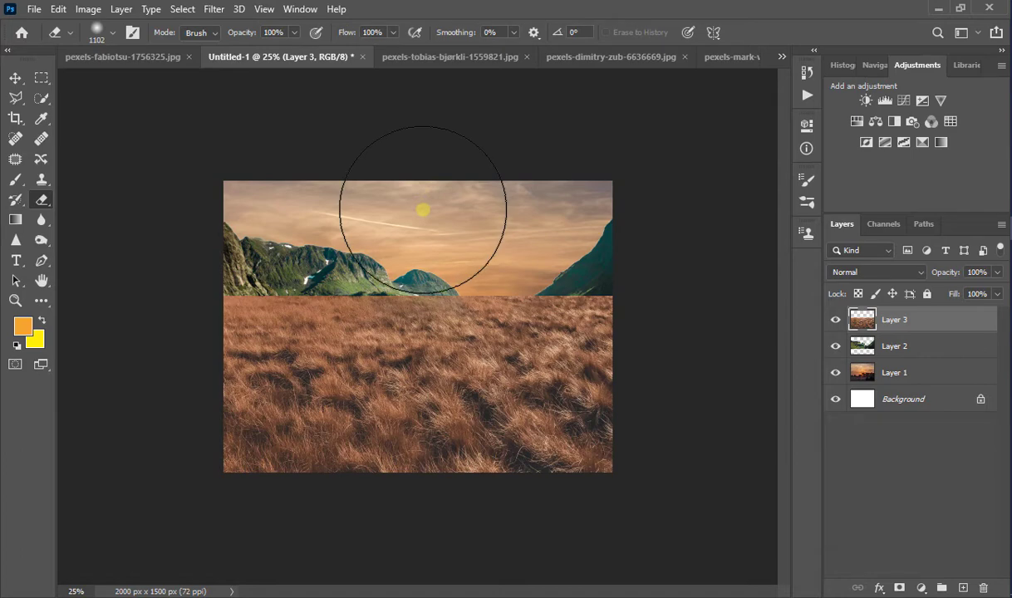
mouse_move(431, 214)
left_mouse_down()
mouse_move(442, 275)
mouse_move(468, 289)
mouse_move(600, 244)
mouse_move(572, 280)
mouse_move(517, 302)
mouse_move(607, 279)
mouse_move(412, 310)
mouse_move(307, 288)
mouse_move(233, 257)
mouse_move(345, 293)
mouse_move(492, 296)
mouse_move(408, 307)
mouse_move(326, 295)
mouse_move(277, 275)
mouse_move(184, 288)
mouse_move(443, 262)
mouse_move(477, 272)
mouse_move(594, 259)
mouse_move(698, 263)
mouse_move(540, 295)
mouse_move(402, 294)
mouse_move(338, 282)
mouse_move(388, 295)
mouse_move(407, 320)
left_mouse_up()
key("bracketleft")
key("bracketleft")
key("bracketleft")
key("bracketleft")
key("bracketleft")
Move the mountains on Layer 2 down about 80 px so they sit closer to the grass
left_click(15, 77)
left_click(868, 346)
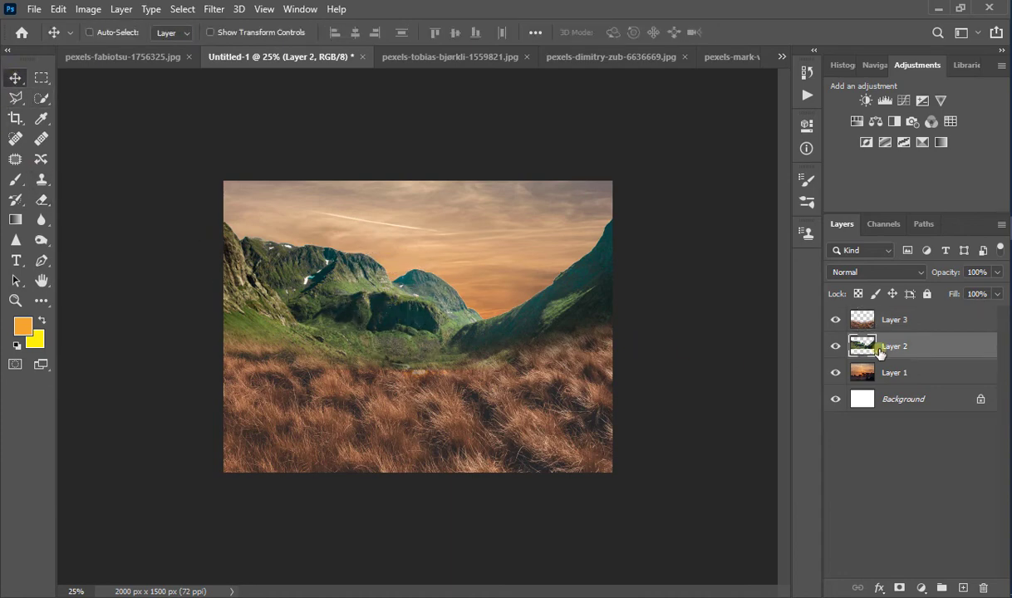
key("shift+Down")
key("shift+Down")
key("shift+Down")
key("shift+Down")
key("shift+Down")
key("shift+Down")
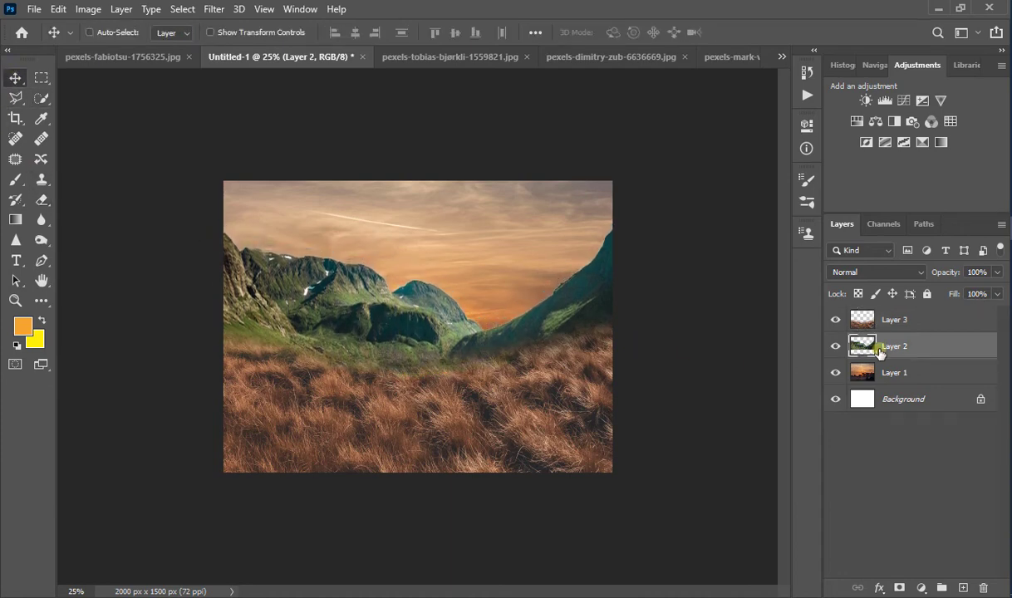
key("shift+Down")
key("shift+Down")
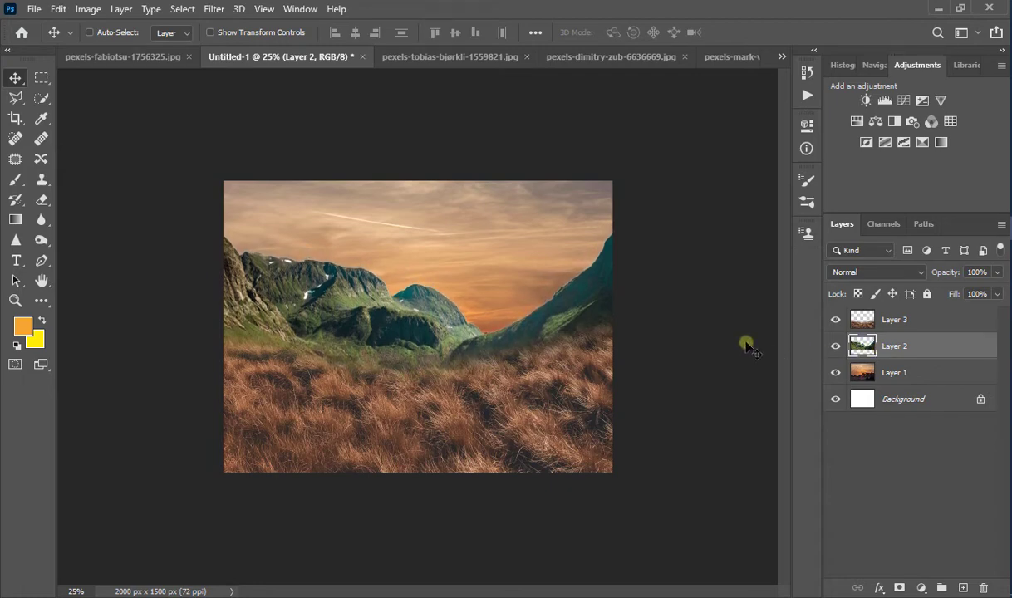
Nudge the sunset sky on Layer 1 slightly down
left_click(864, 373)
key("shift+Down")
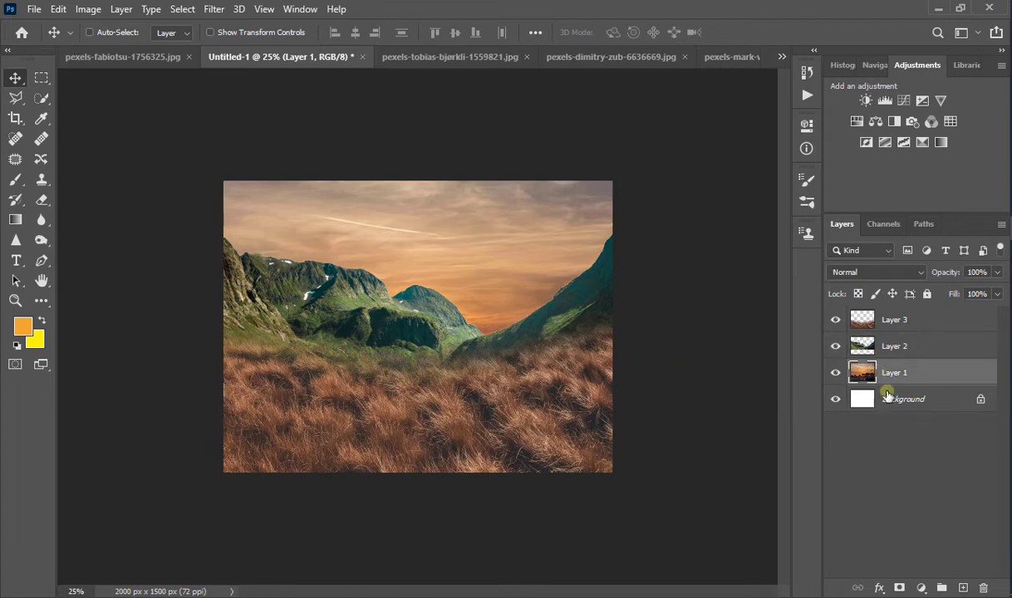
left_click(901, 318)
Apply Color Balance to the sky on Layer 1 with midtone levels of +65, 0 and -16
left_click(885, 375)
key("ctrl+b")
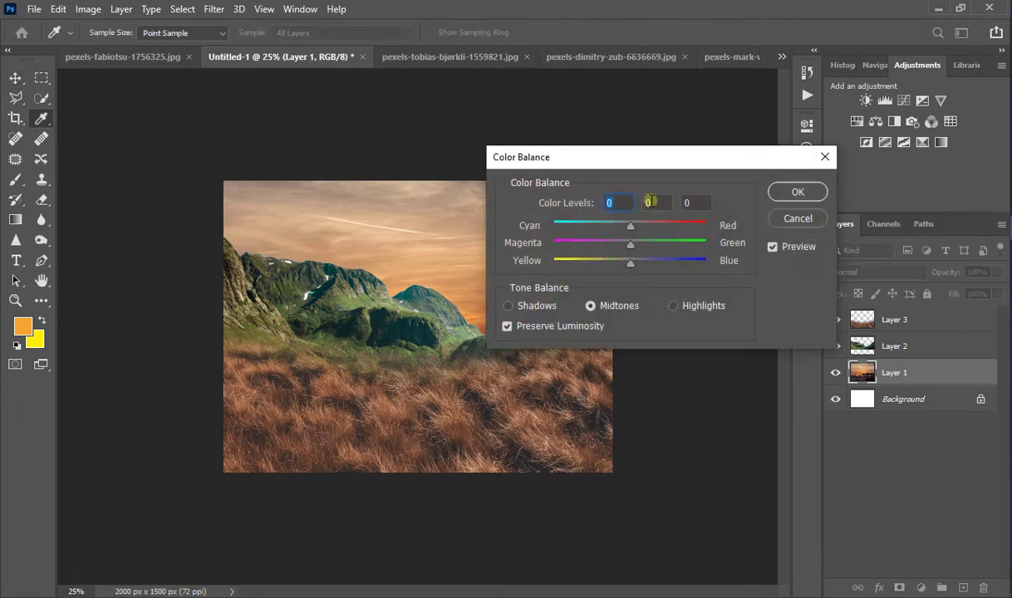
left_click_drag(639, 162, 726, 148)
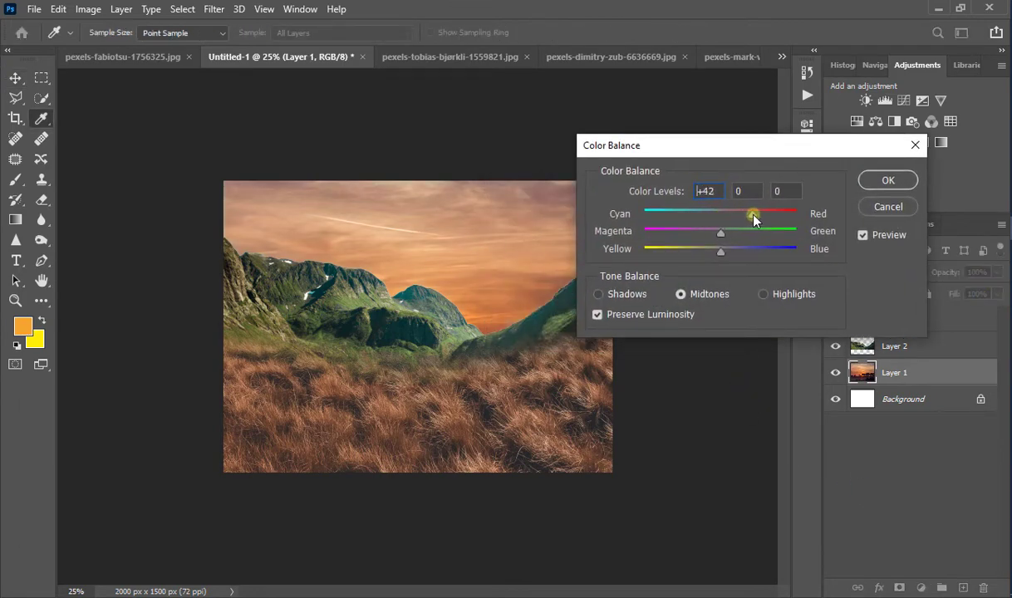
mouse_move(753, 218)
left_mouse_down()
mouse_move(789, 217)
mouse_move(729, 216)
mouse_move(771, 219)
left_mouse_up()
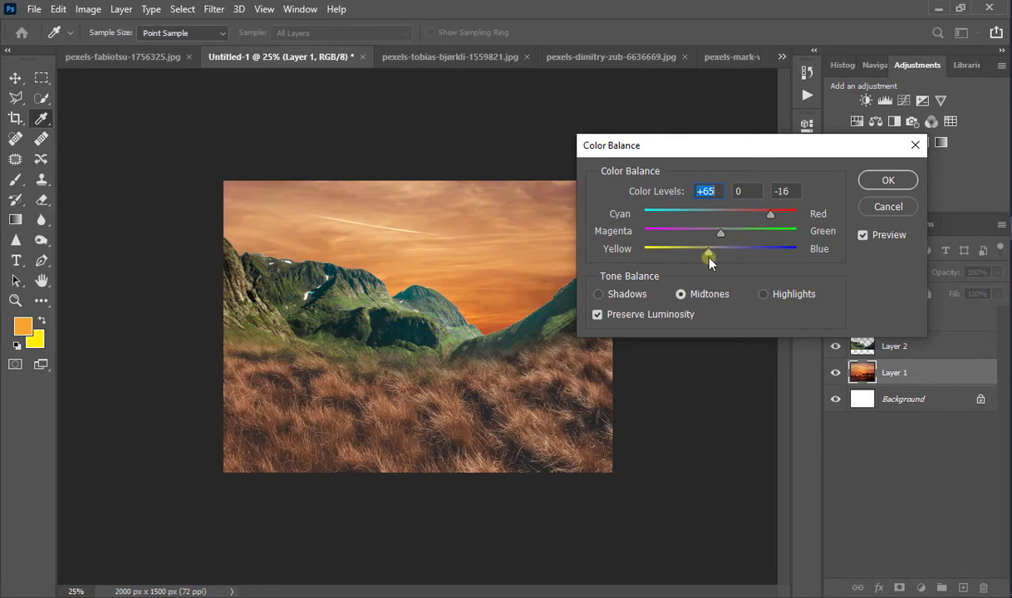
left_click(869, 189)
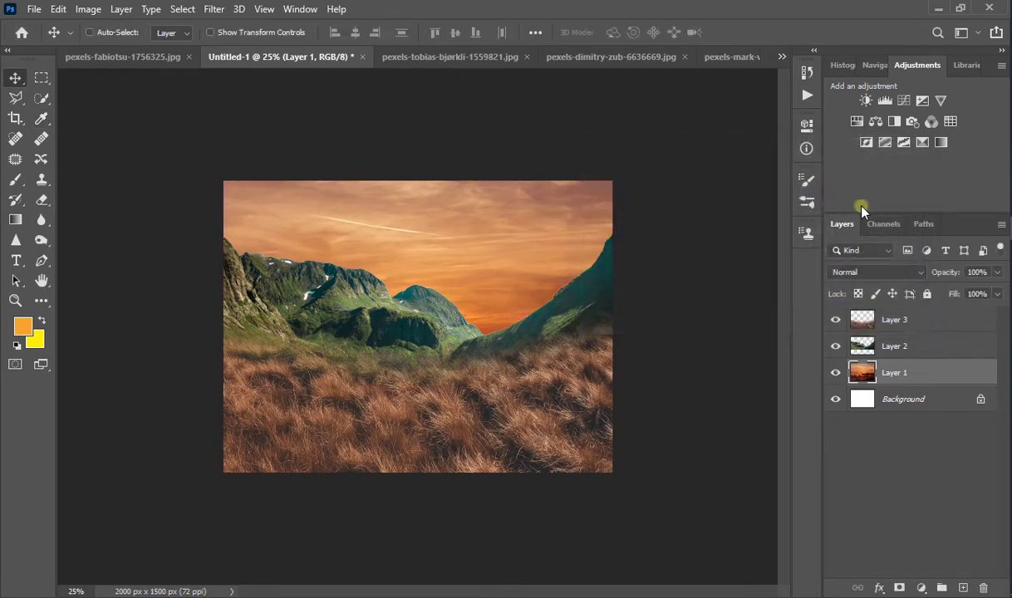
Start a Color Balance on the mountains' Layer 2 and set the midtone levels to +100, 0 and -58
left_click(875, 344)
key("ctrl+b")
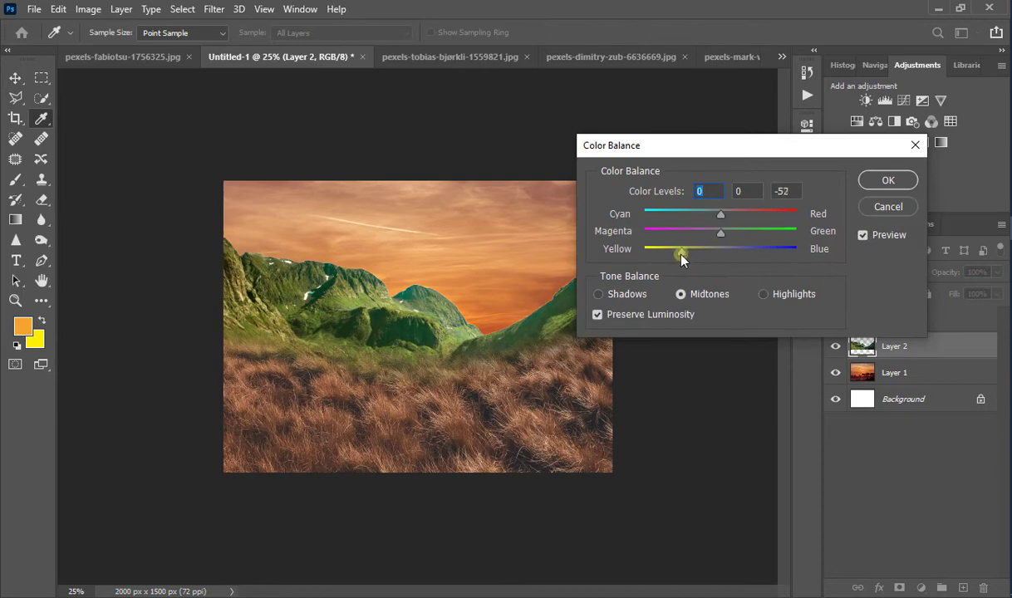
left_click_drag(681, 260, 676, 255)
left_click_drag(720, 214, 841, 202)
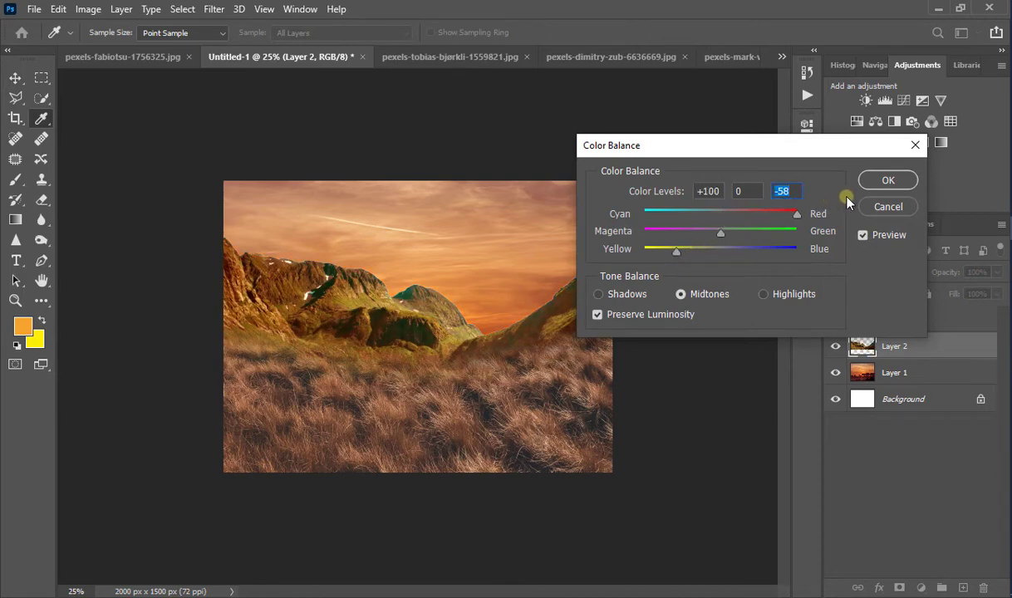
Set the mountains' highlight cyan-red level to +74, shift the highlights slightly toward yellow, and apply the Color Balance
left_click(798, 293)
left_click_drag(721, 214, 777, 213)
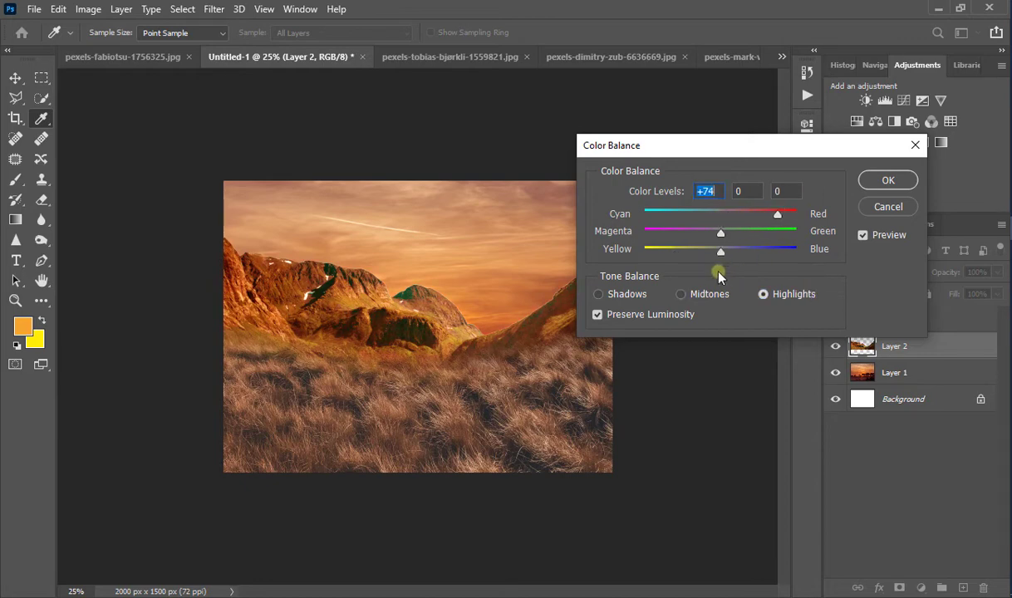
mouse_move(721, 254)
left_mouse_down()
mouse_move(705, 256)
mouse_move(717, 261)
left_mouse_up()
left_click(889, 182)
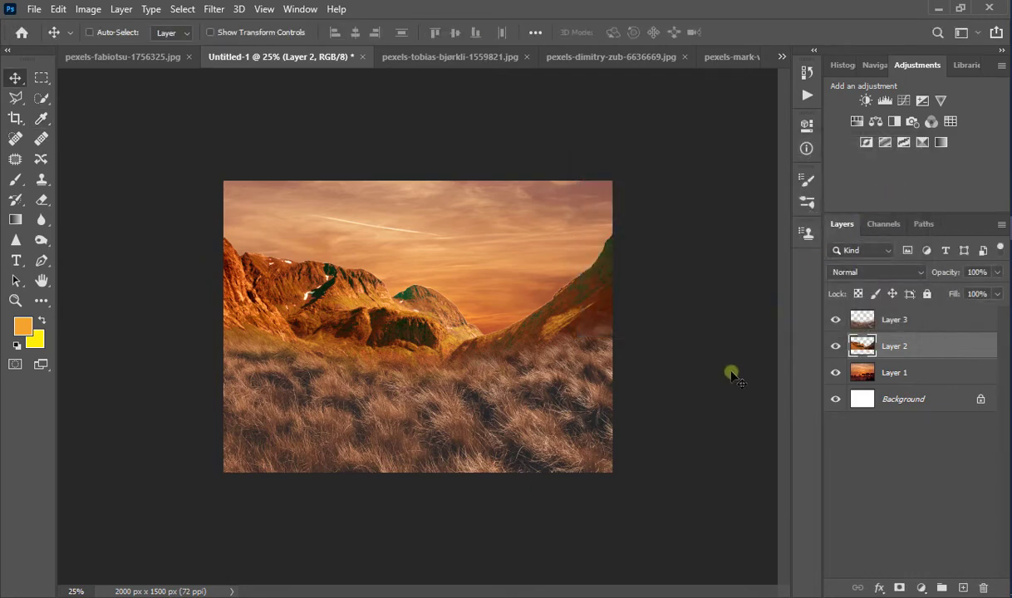
Apply Color Balance to the grass on Layer 3, setting midtones to about -20 toward magenta and -43 toward yellow
left_click(886, 322)
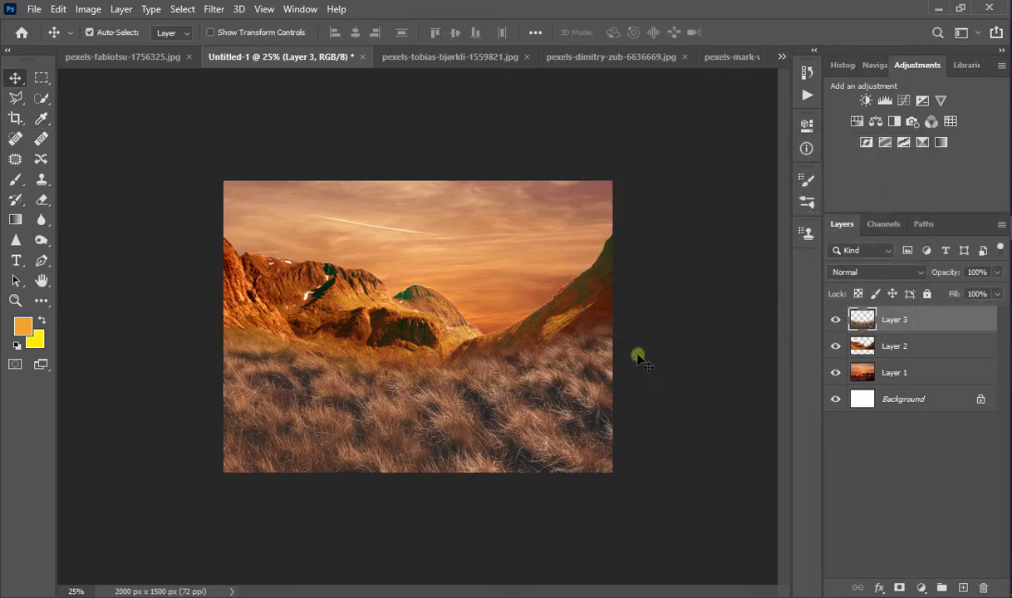
key("ctrl+b")
left_click_drag(719, 251, 705, 235)
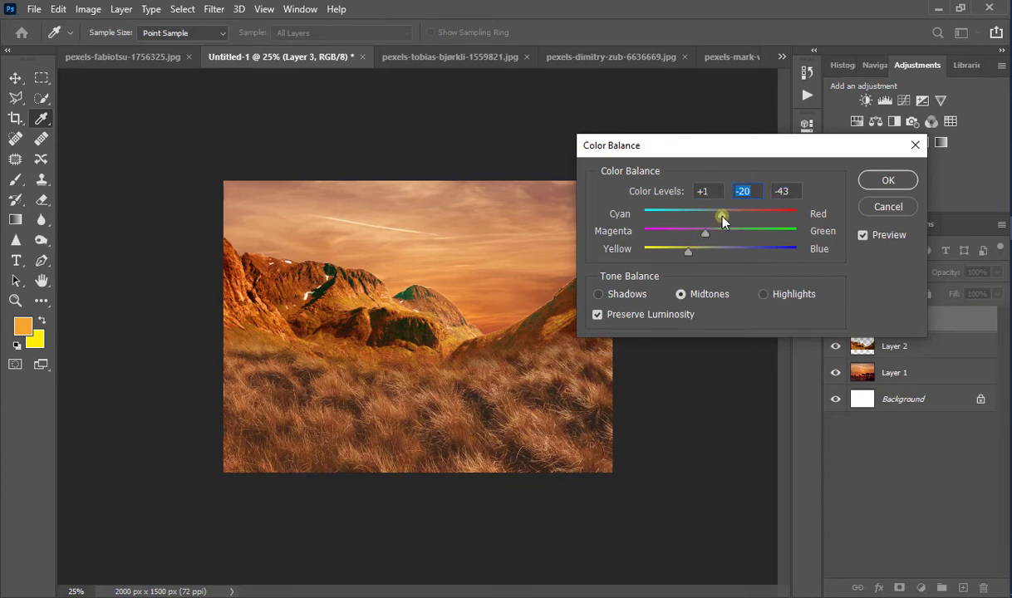
left_click(724, 216)
left_click(886, 180)
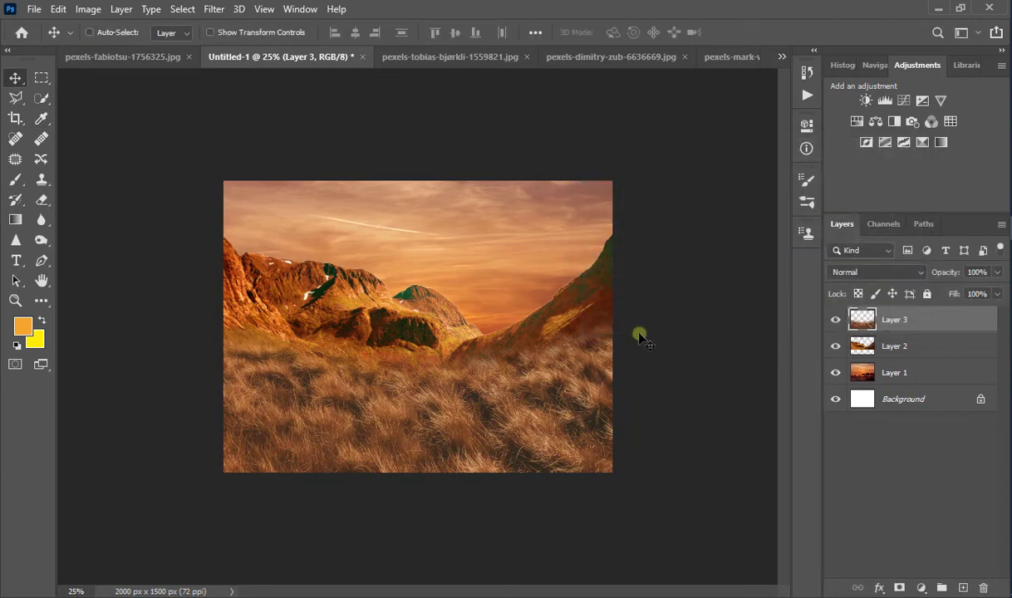
Add a Hue/Saturation adjustment layer above Layer 3 and clip it to the grass layer
left_click(925, 588)
left_click(906, 436)
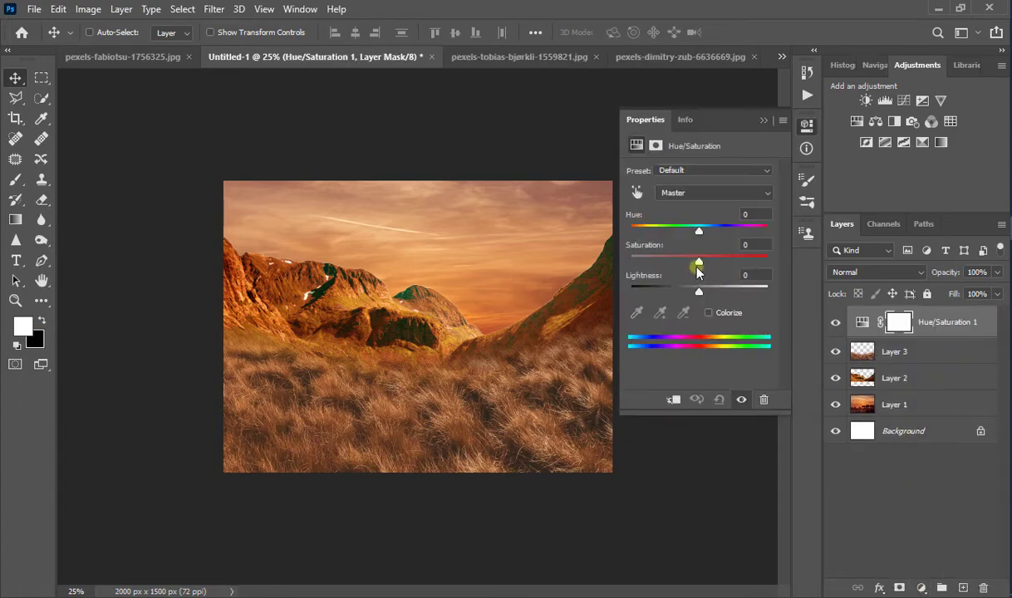
right_click(978, 324)
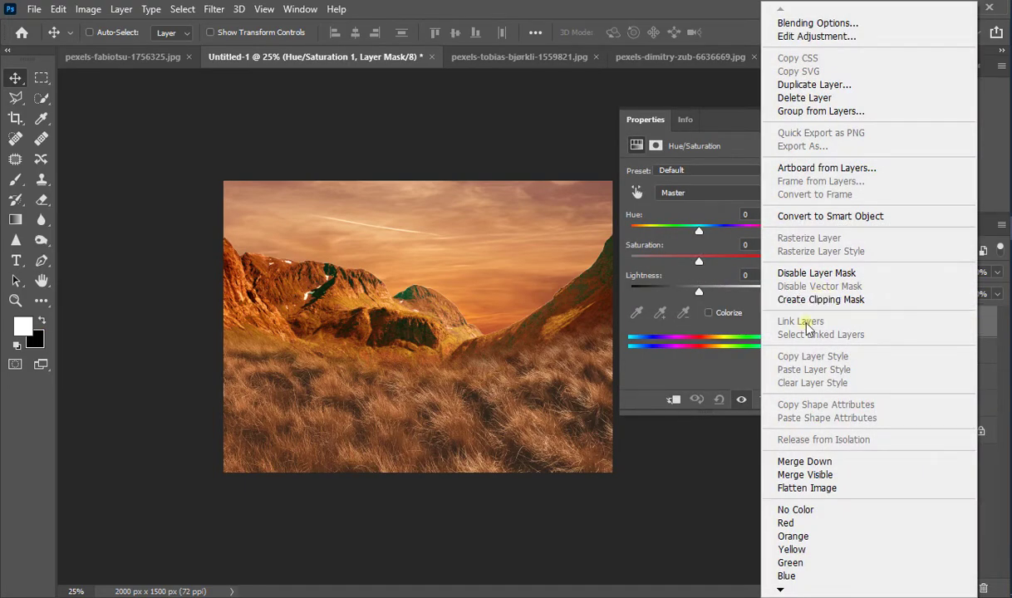
left_click(810, 299)
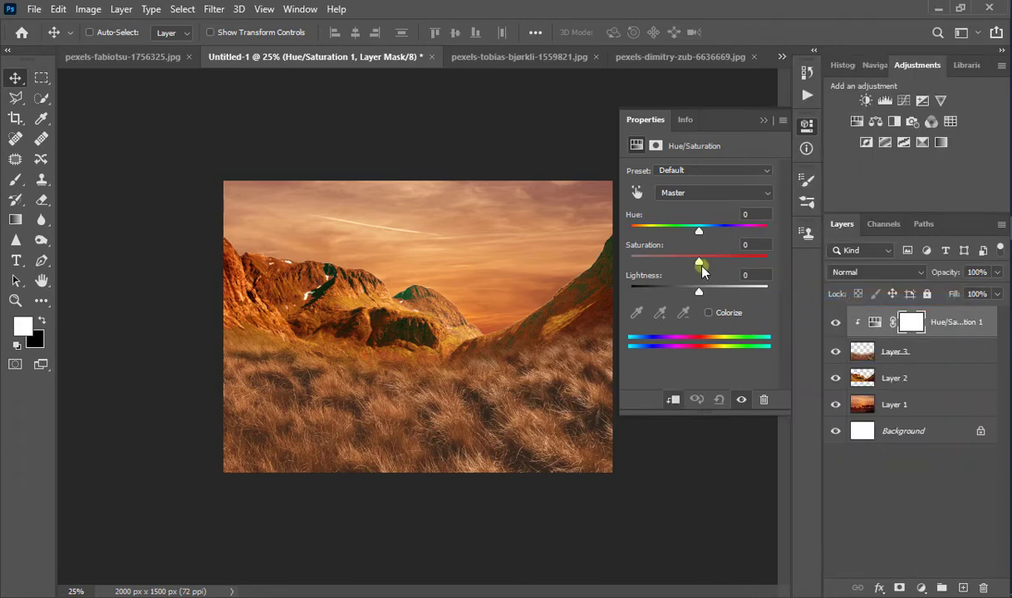
Set the grass's clipped Hue/Saturation adjustment to hue -5 and saturation +26
left_click_drag(699, 260, 697, 233)
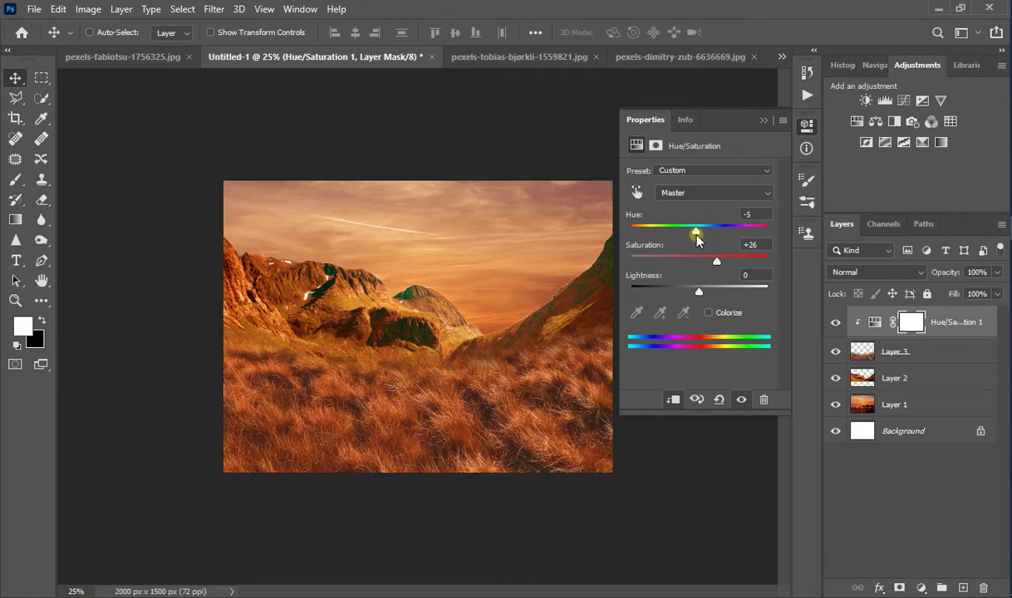
left_click(762, 121)
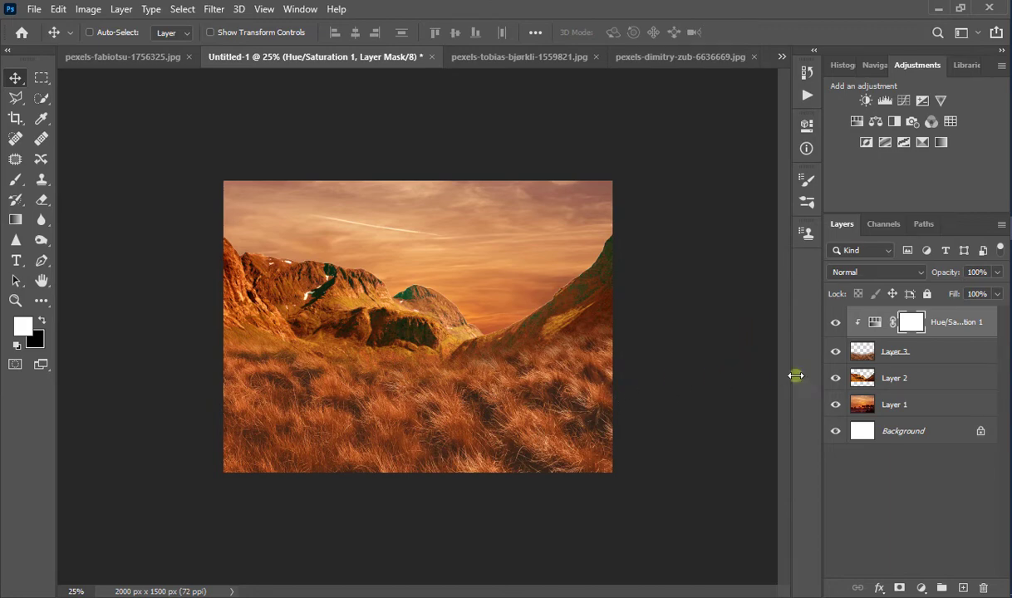
Toggle the visibility of the grass Layer 3 and the mountains' Layer 2 to compare them with the rest of the scene
left_click(877, 363)
left_click(836, 352)
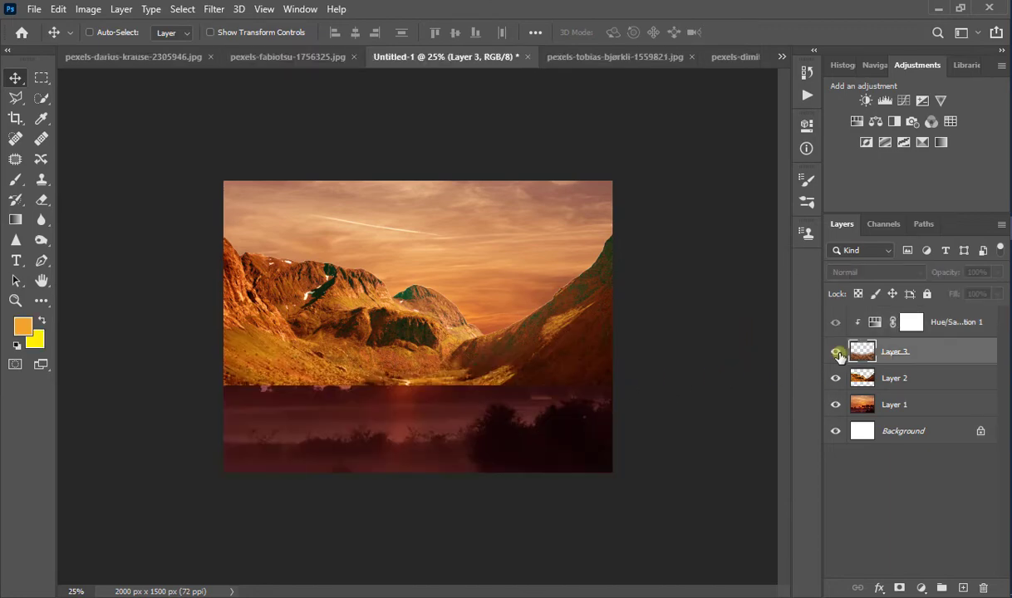
left_click(836, 352)
left_click(841, 374)
left_click(836, 379)
left_click(830, 383)
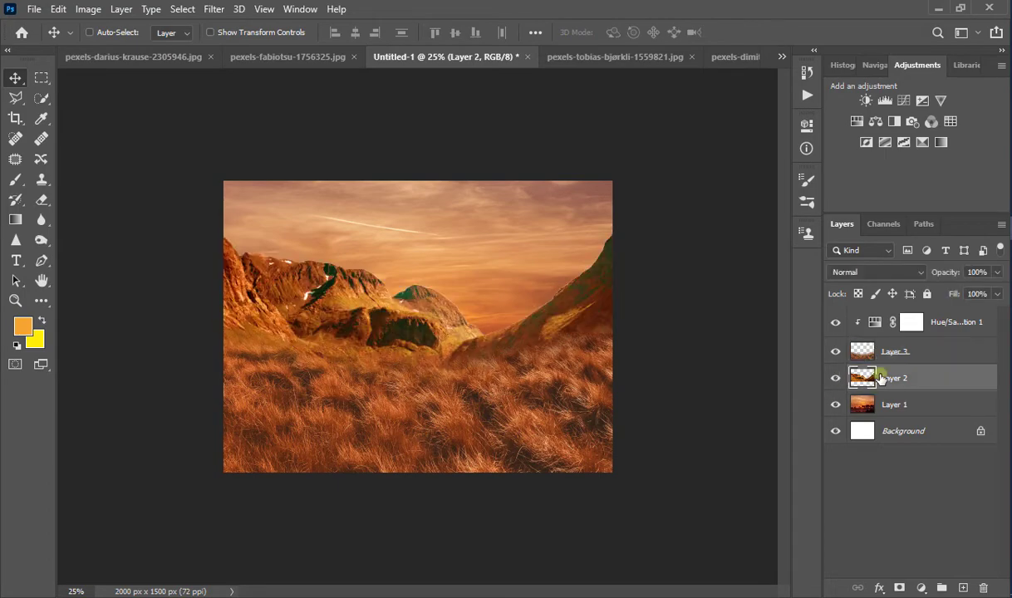
Add a Color Balance adjustment above the mountains' Layer 2 with midtones at +33 red and -9 magenta
key("ctrl+plus")
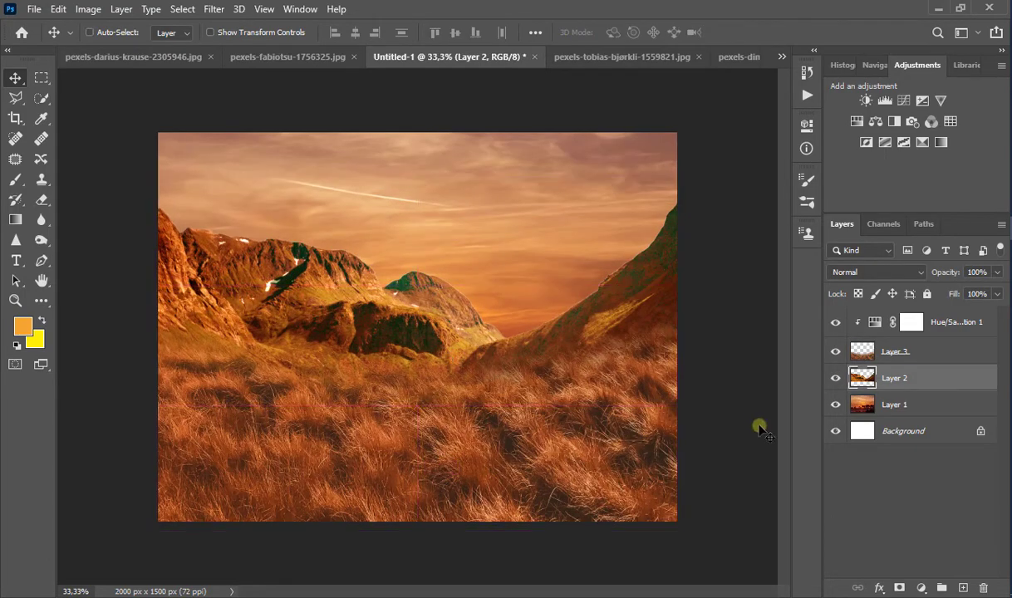
left_click(922, 588)
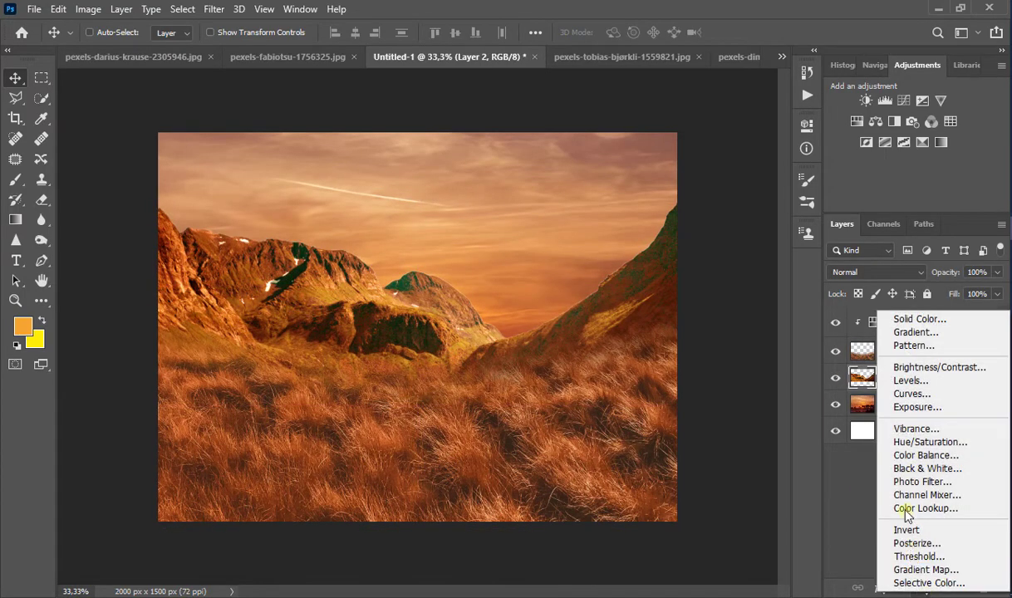
left_click(906, 460)
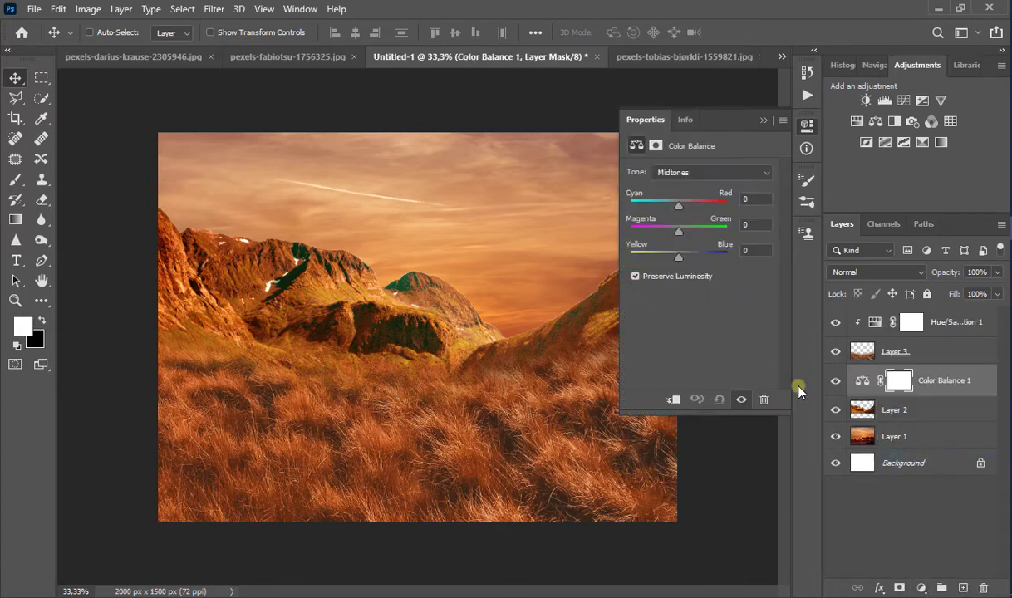
left_click_drag(679, 210, 674, 241)
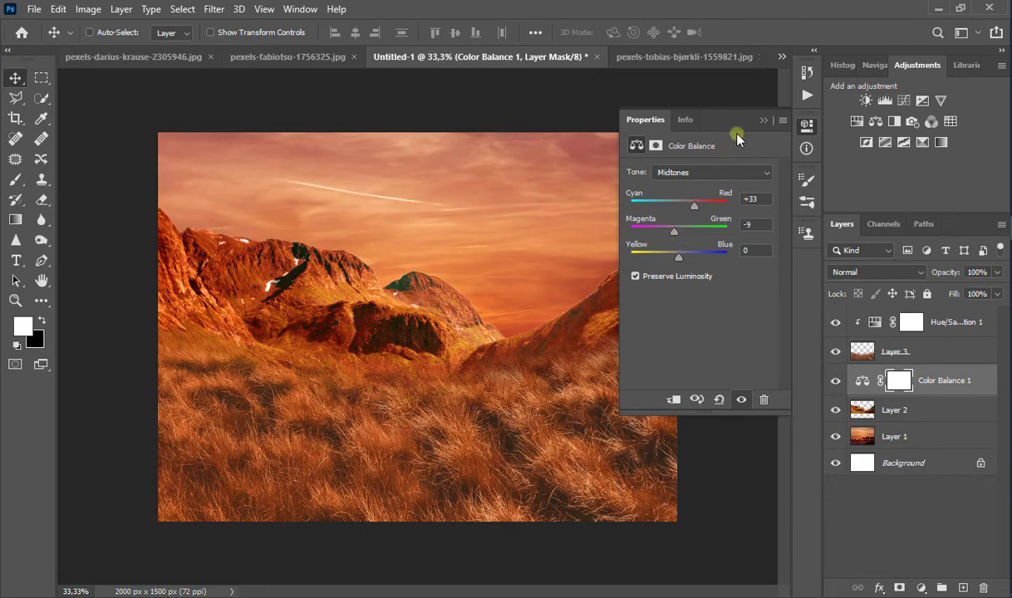
left_click(764, 120)
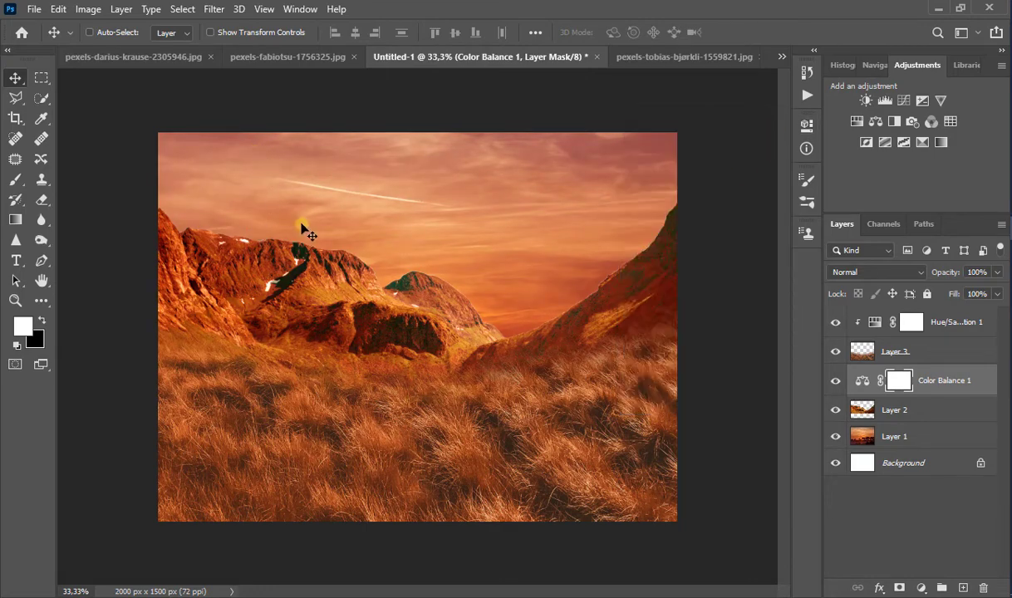
left_click(216, 9)
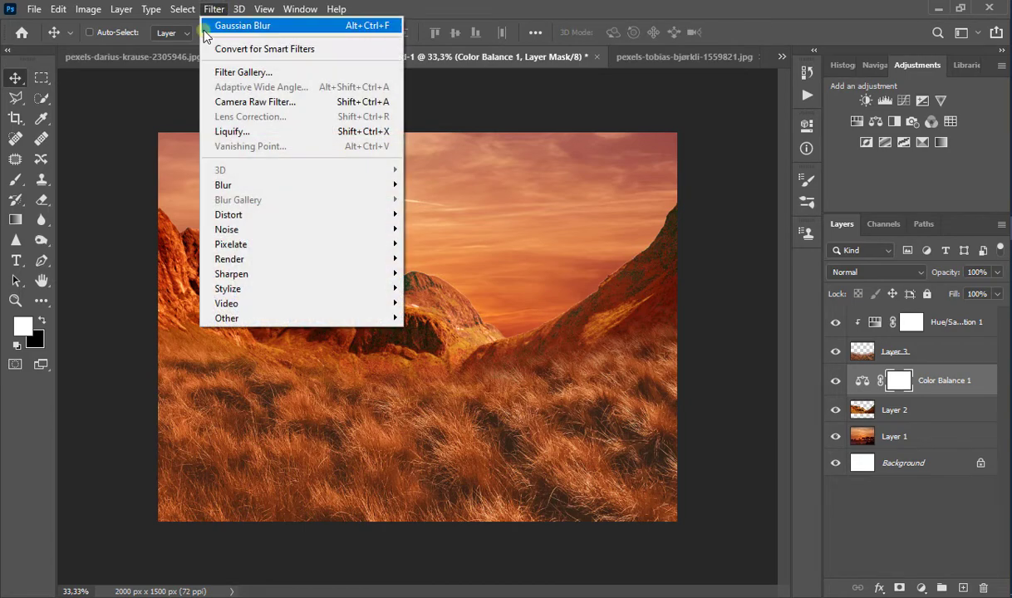
mouse_move(385, 192)
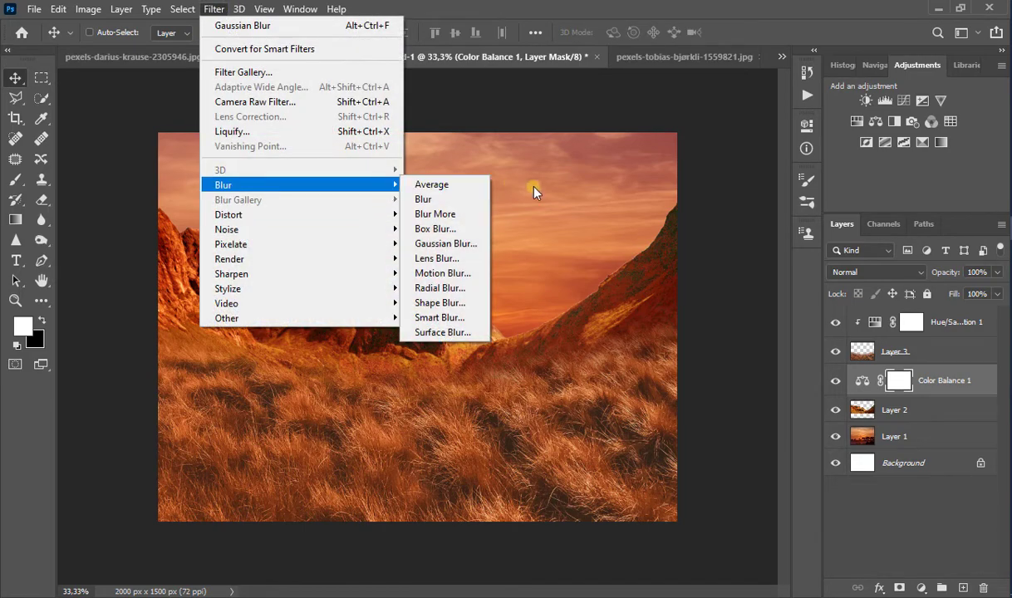
key("Escape")
Clip the Color Balance adjustment layer to the mountains' Layer 2
left_click(885, 408)
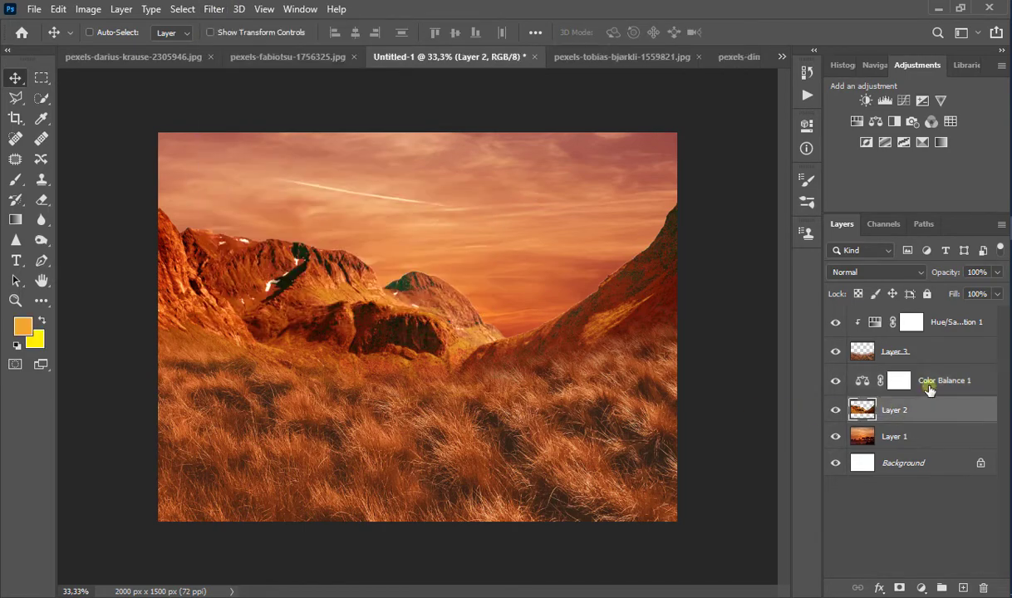
right_click(882, 372)
left_click(772, 301)
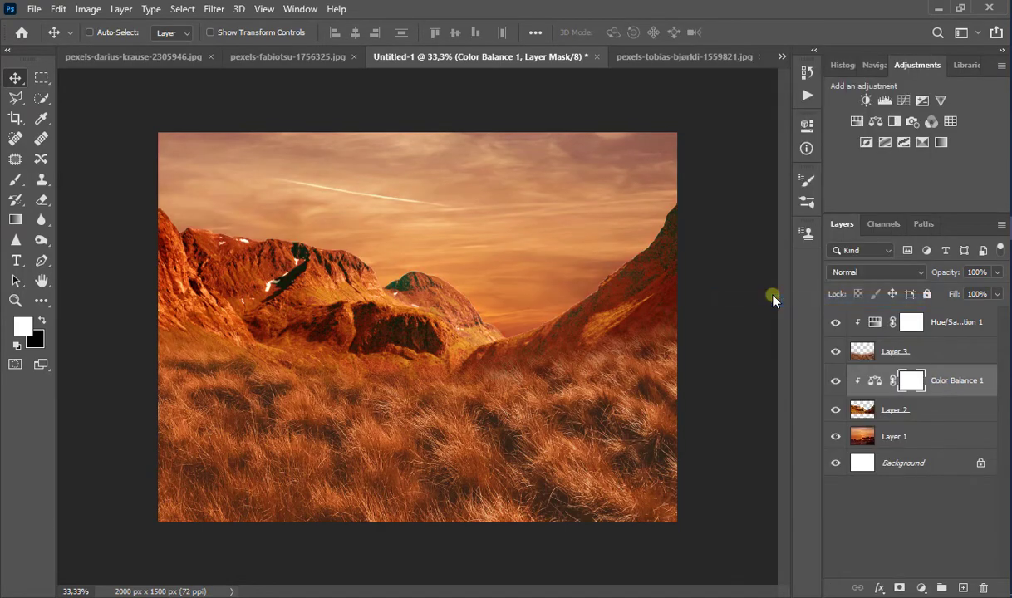
Apply a Gaussian Blur with a radius of 5.2 pixels to the mountains' Layer 2
left_click(937, 407)
left_click(938, 394)
right_click(937, 394)
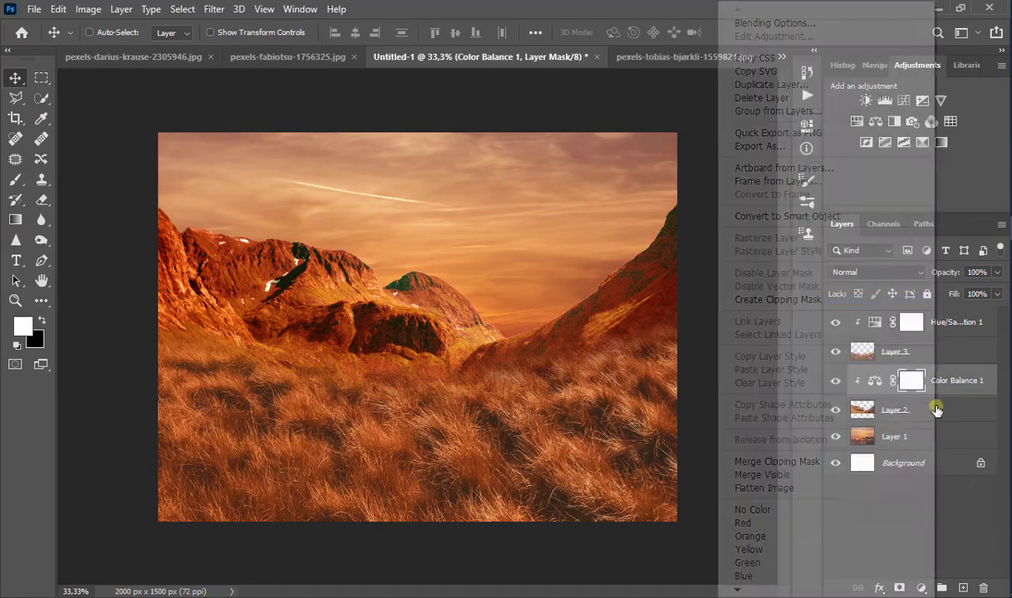
left_click(938, 409)
left_click(210, 12)
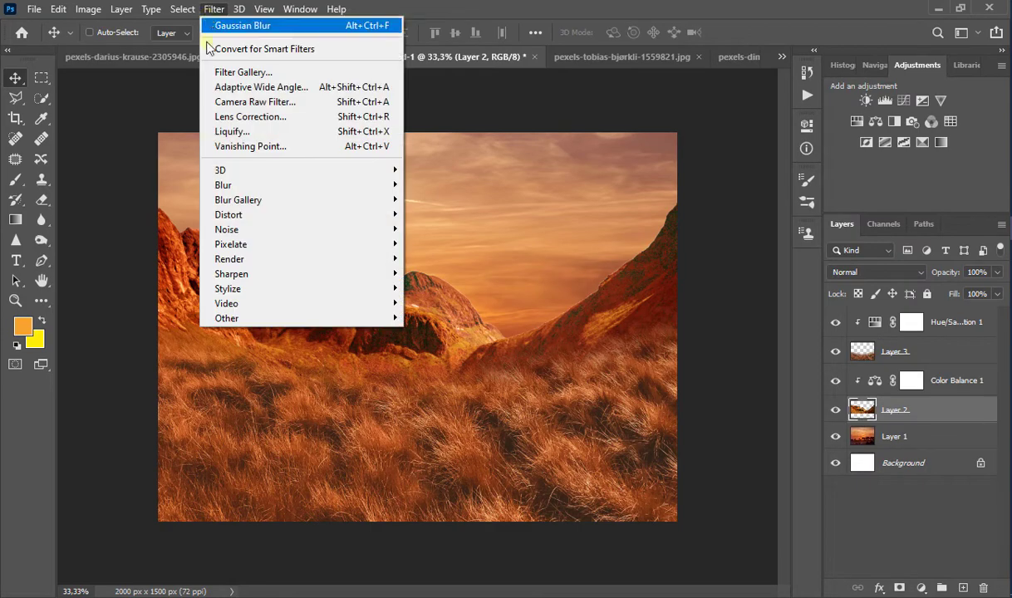
mouse_move(361, 184)
left_click(440, 244)
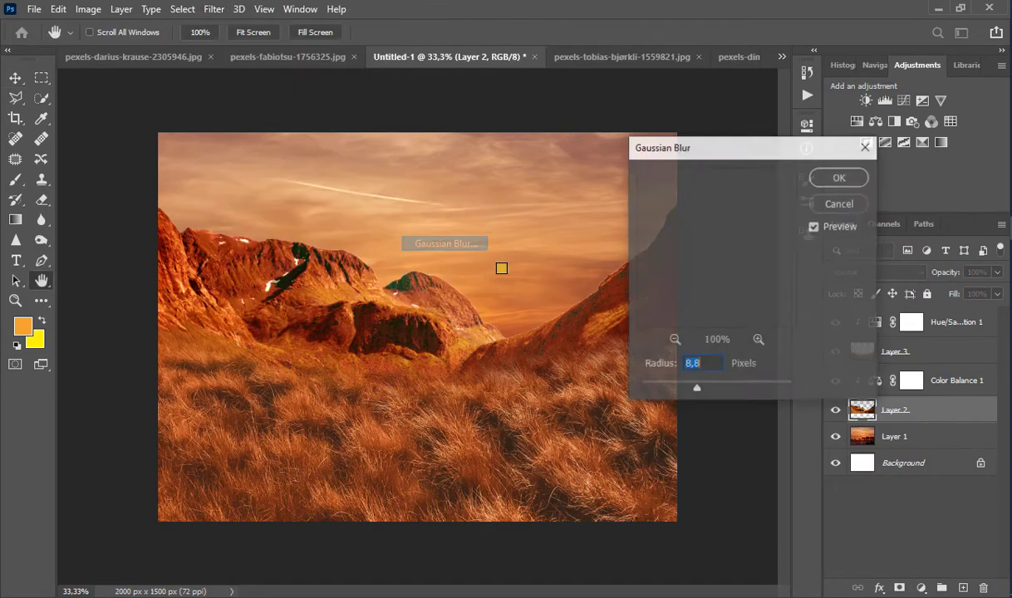
left_click_drag(679, 393, 680, 392)
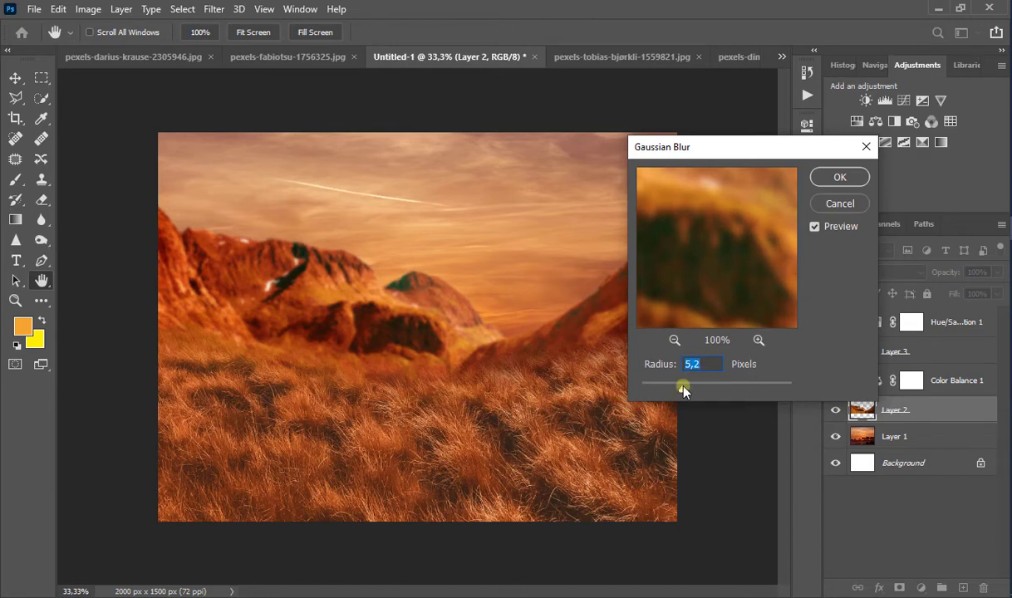
left_click(833, 177)
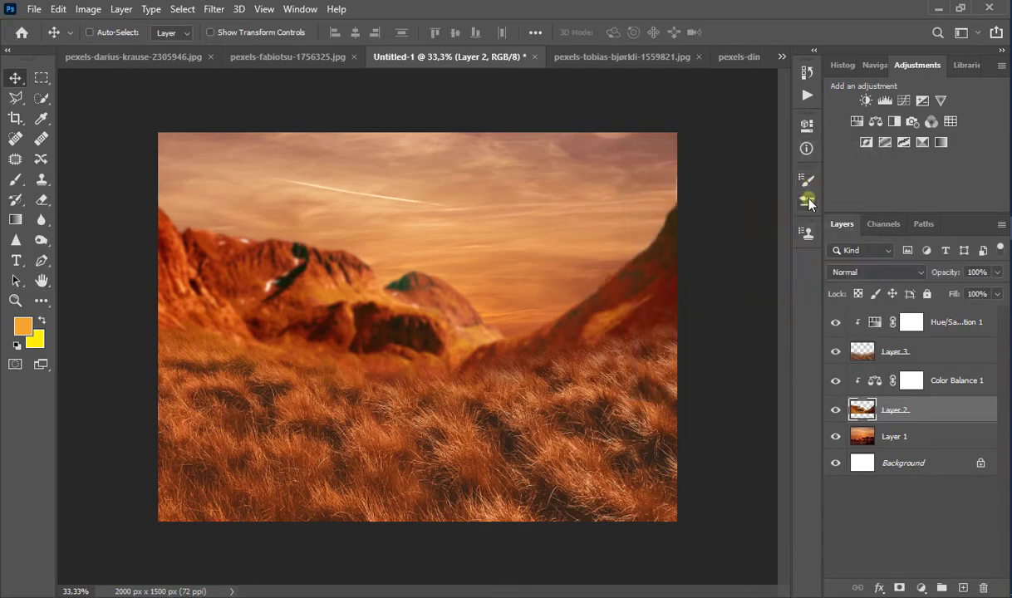
Add a clipped Brightness/Contrast adjustment above the mountains' Layer 2 with brightness -17 and contrast 53
left_click(924, 587)
left_click(935, 360)
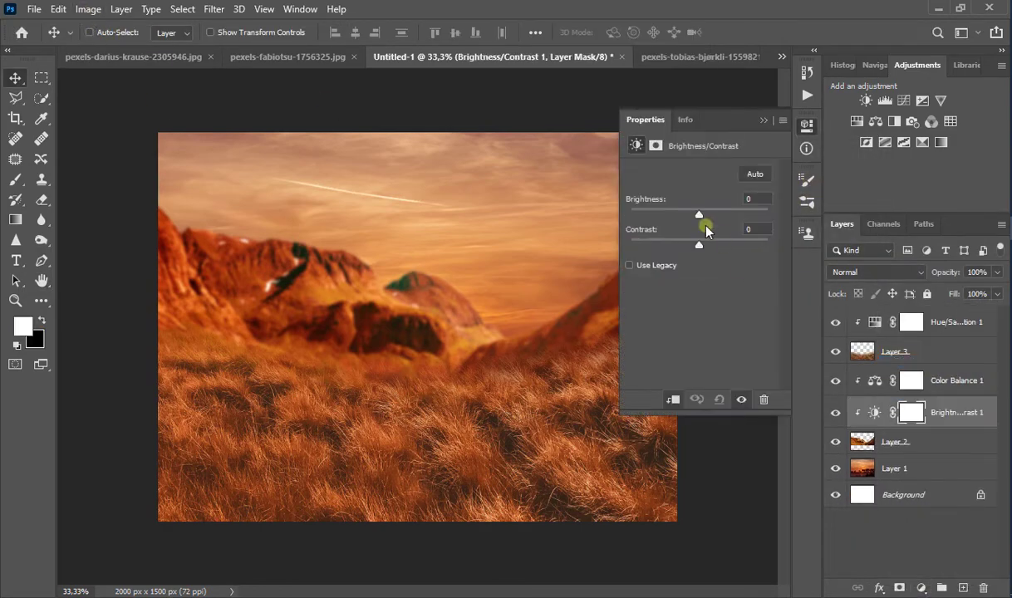
left_click_drag(698, 216, 723, 248)
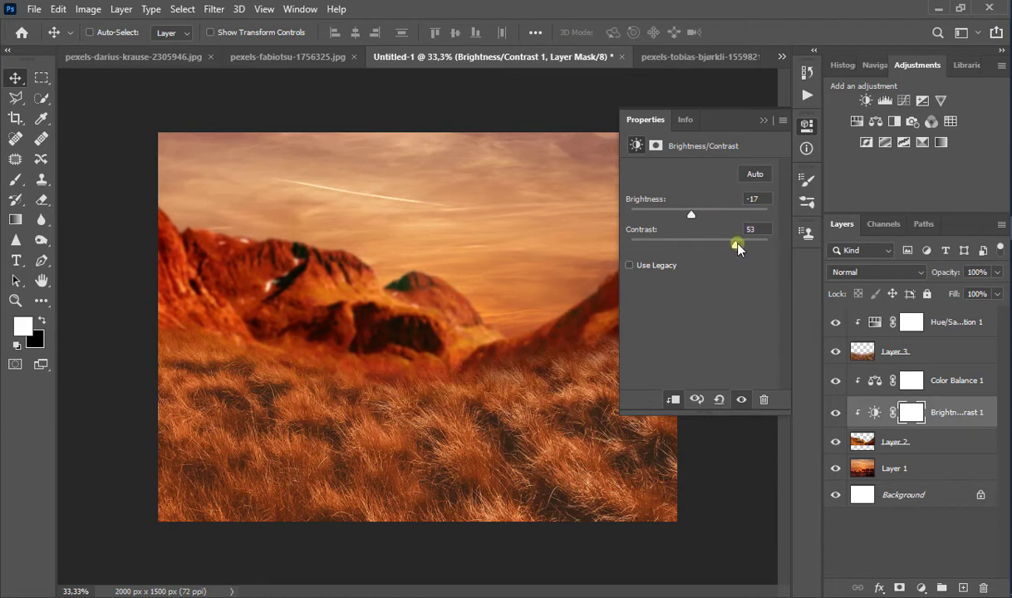
left_click(764, 120)
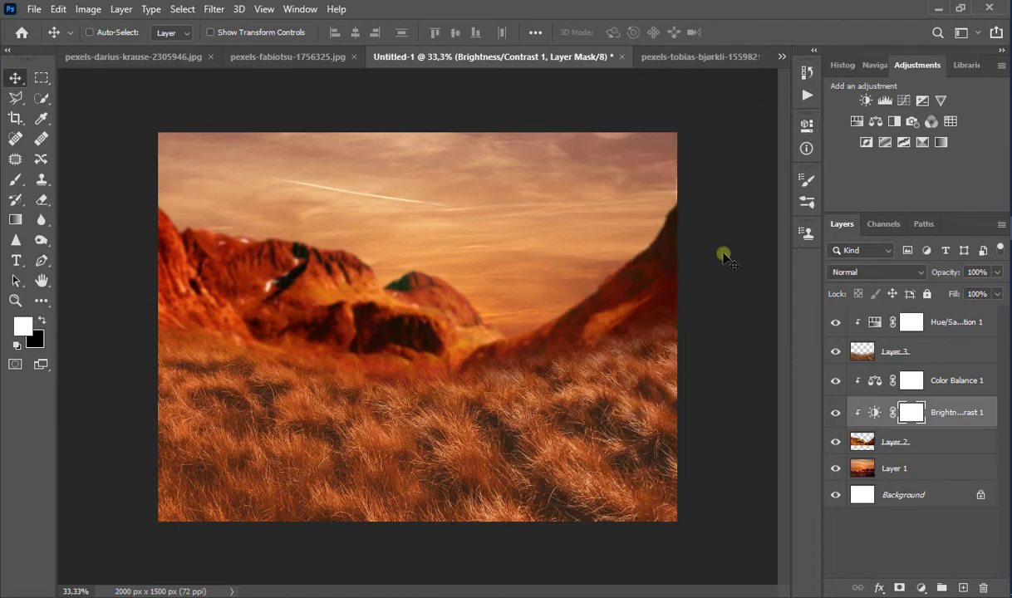
Add a Hue/Saturation adjustment above the sky's Layer 1 with hue +2, saturation +33 and lightness -3
left_click(922, 382)
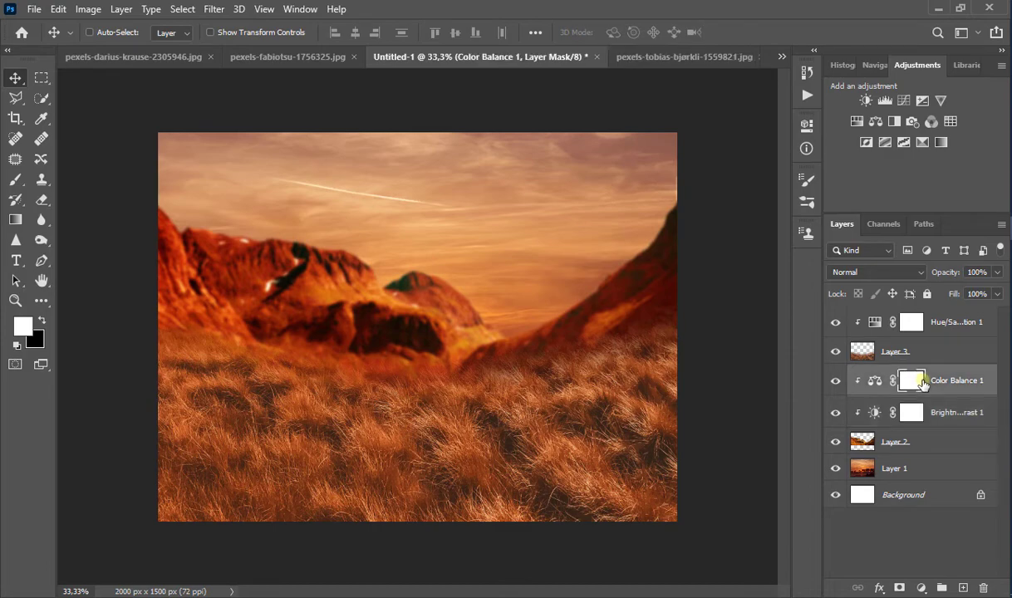
left_click(926, 471)
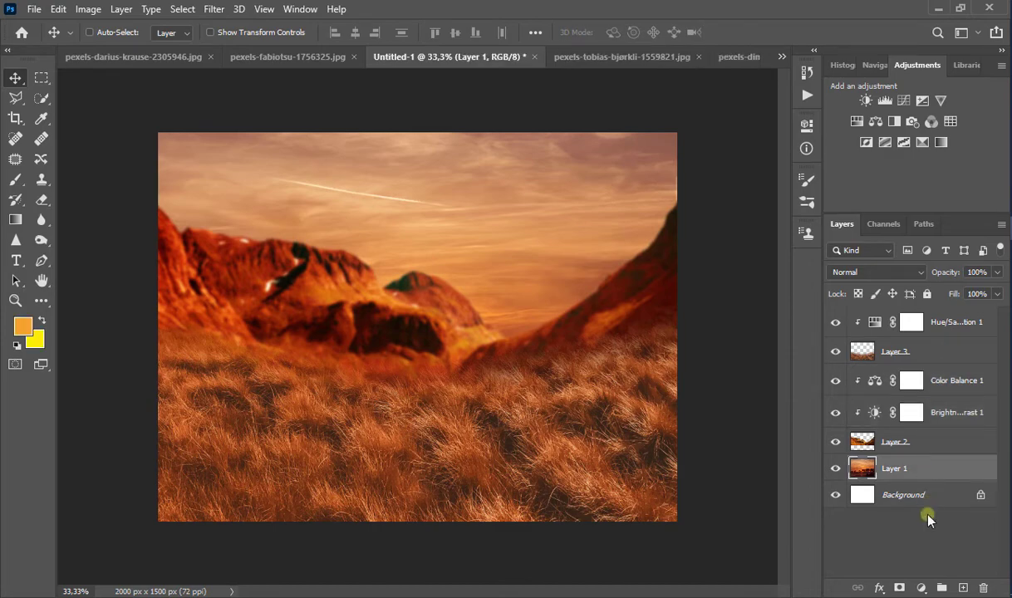
left_click(922, 588)
left_click(888, 431)
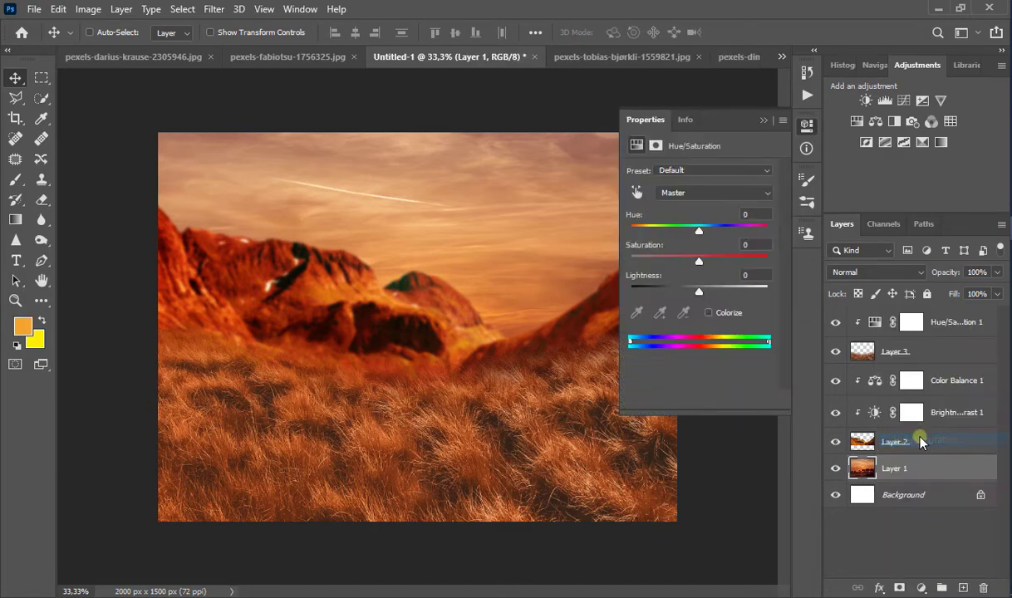
left_click_drag(698, 236, 718, 264)
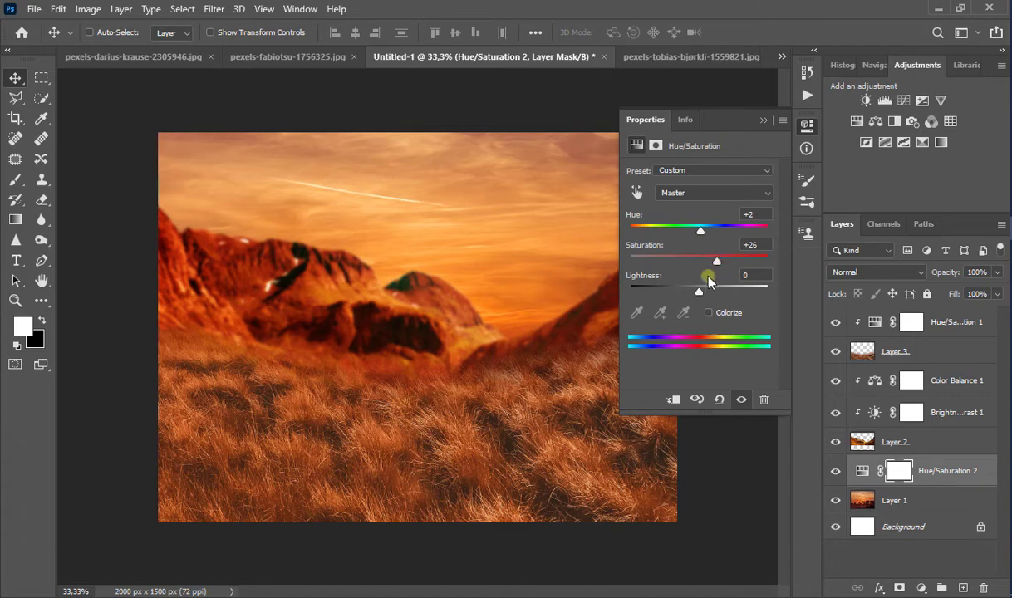
mouse_move(700, 294)
left_mouse_down()
mouse_move(707, 291)
mouse_move(687, 297)
left_mouse_up()
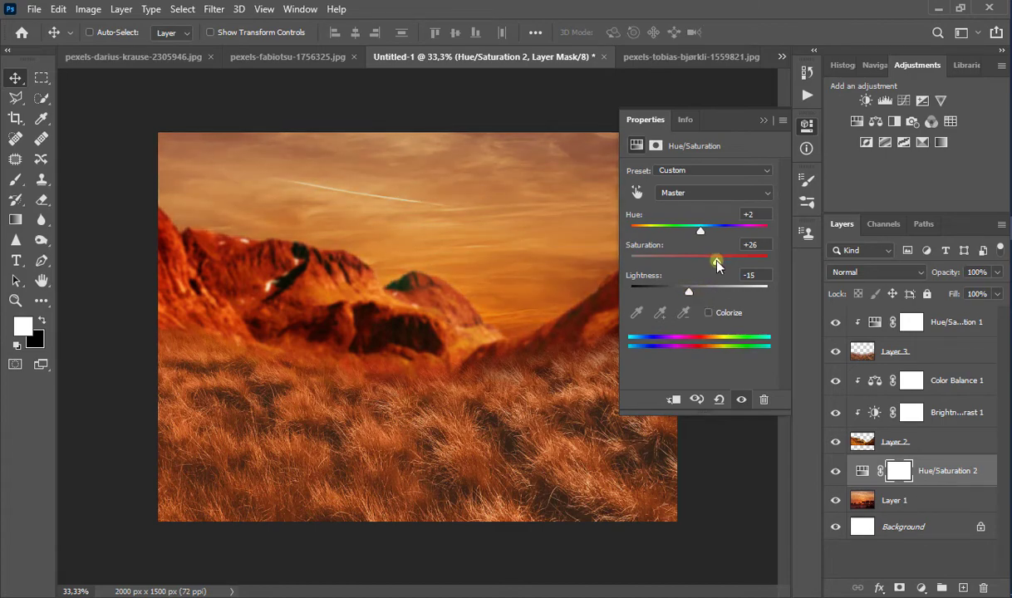
left_click_drag(687, 297, 696, 296)
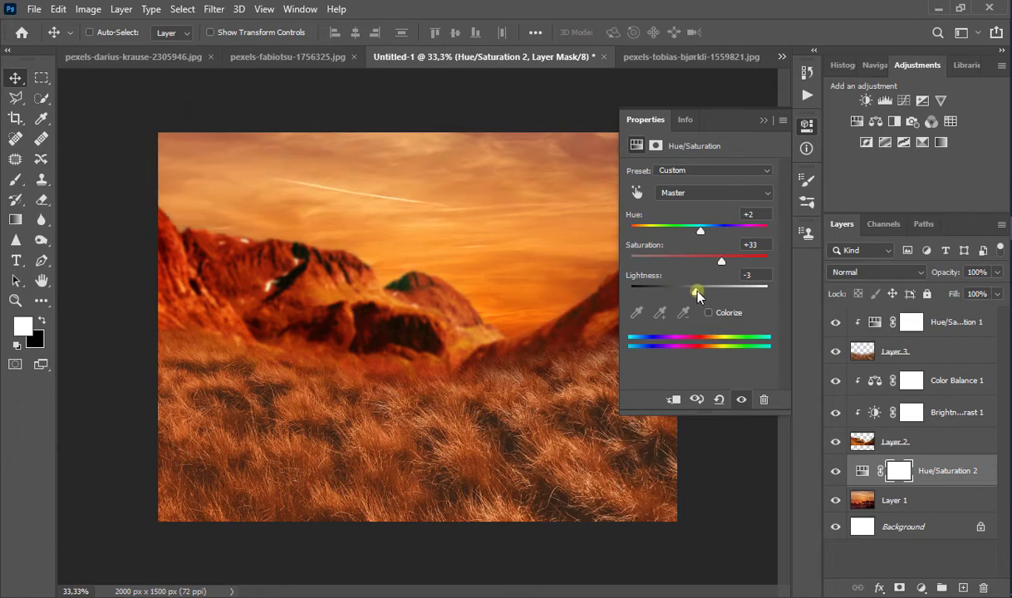
left_click(763, 121)
Add a new empty layer at the top of the stack, above the grass's Hue/Saturation adjustment
left_click(536, 396, "alt")
left_click(536, 393, "alt")
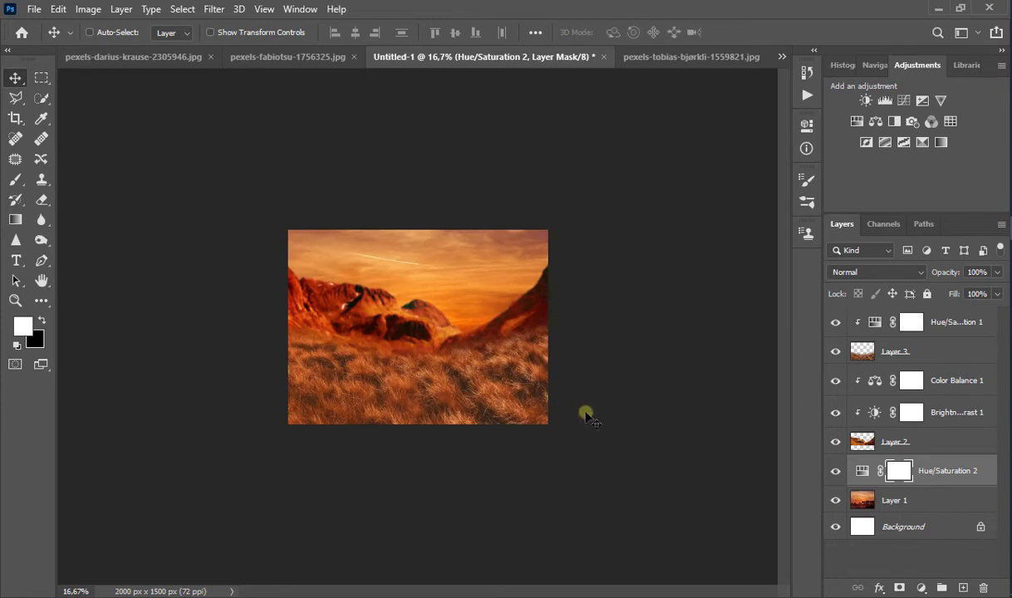
left_click(918, 447)
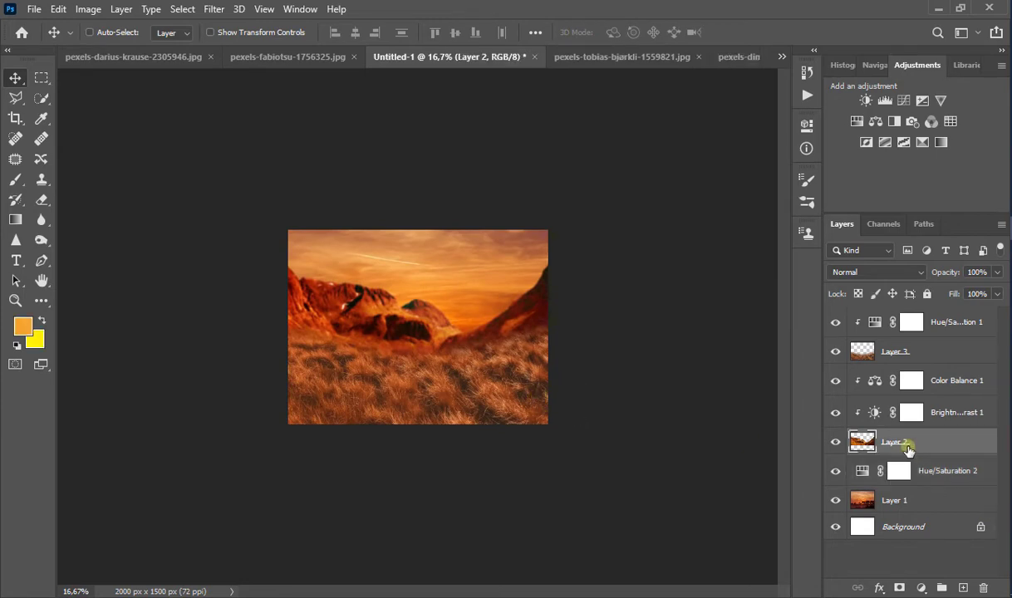
left_click(911, 323)
left_click(911, 350)
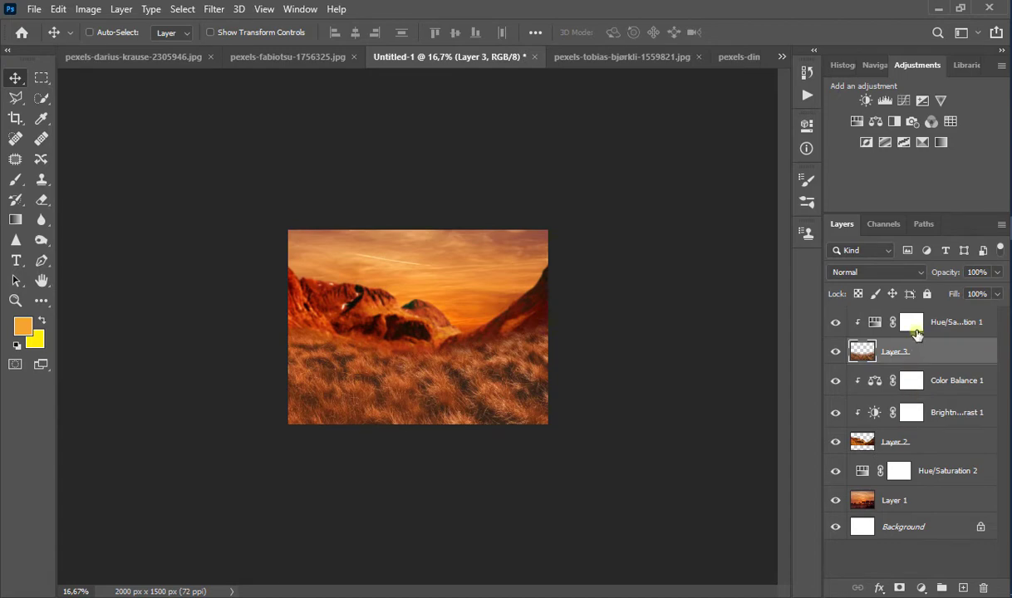
left_click(930, 327)
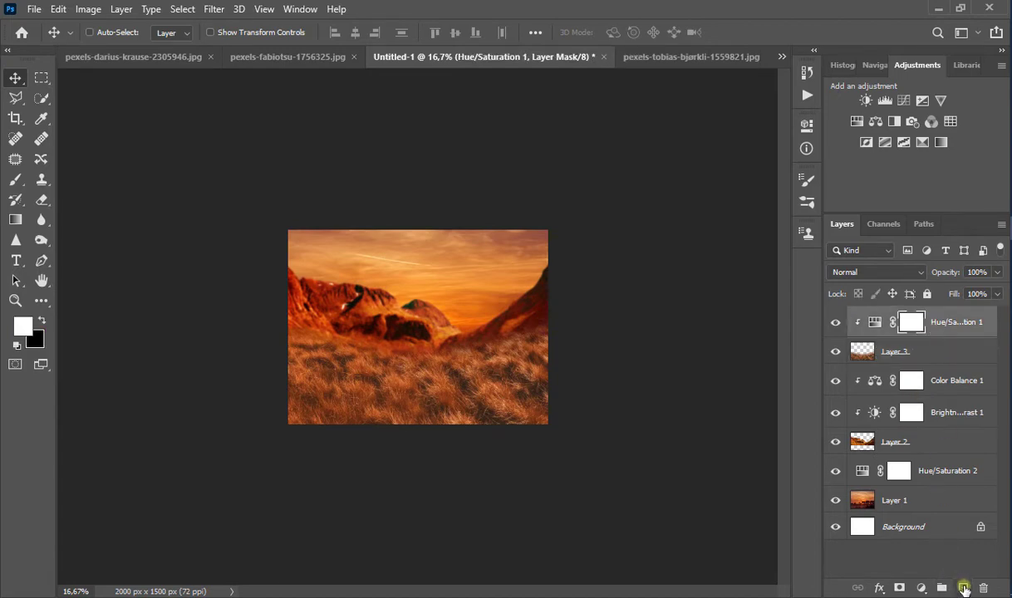
left_click(964, 588)
Paint a dark orange band across the horizon with a soft 700 px brush and set the layer's blend mode to Soft Light
left_click(15, 179)
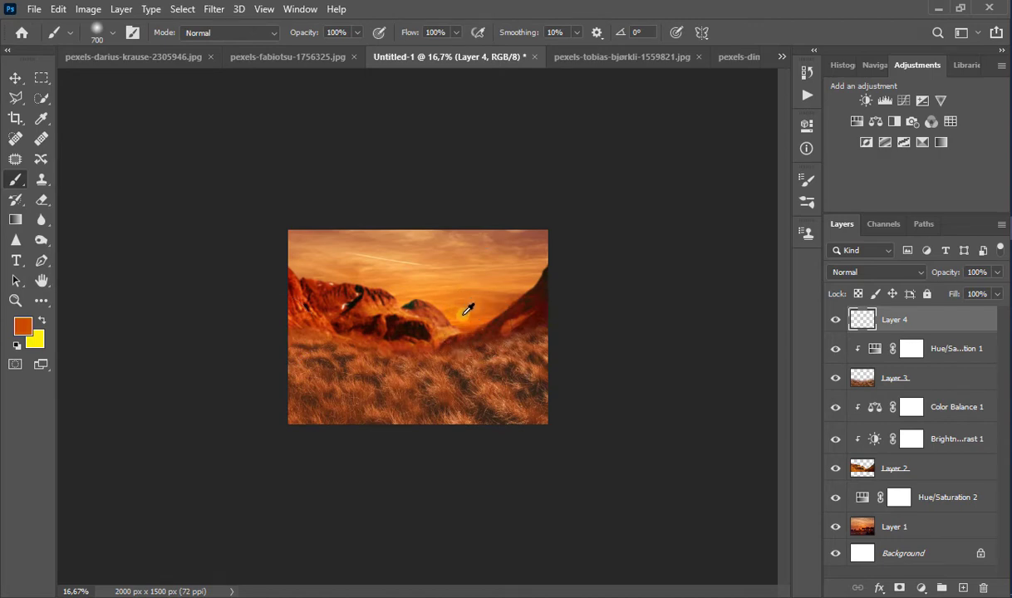
mouse_move(270, 349)
left_mouse_down()
mouse_move(389, 357)
mouse_move(552, 341)
mouse_move(810, 350)
left_mouse_up()
left_click(886, 275)
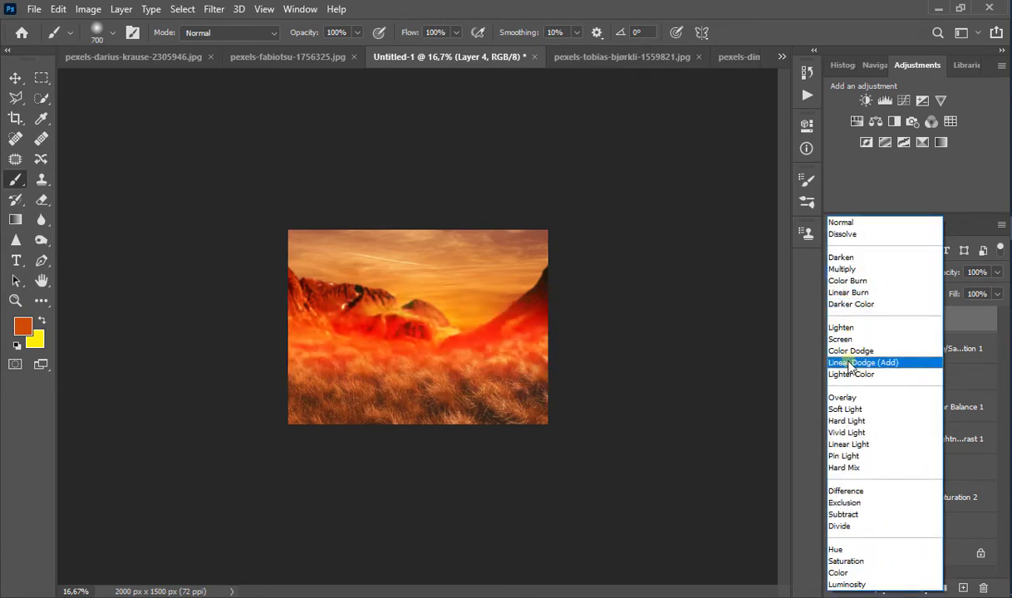
left_click(845, 410)
Free-transform the orange glow on Layer 4 so it spans the full canvas width and narrows to a band along the horizon
left_click(15, 77)
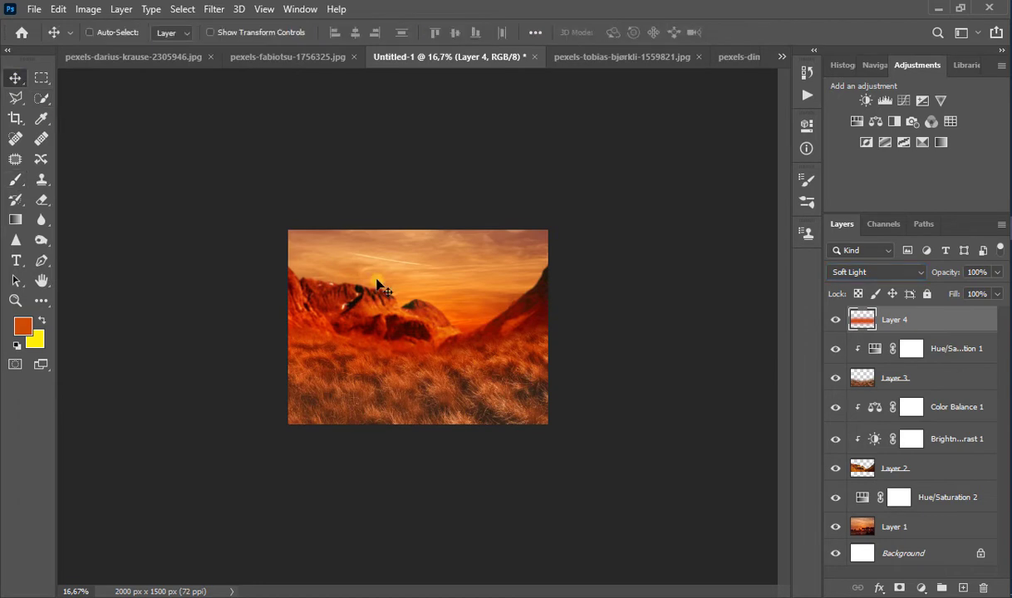
key("ctrl+plus")
key("ctrl+t")
left_click_drag(418, 237, 417, 263)
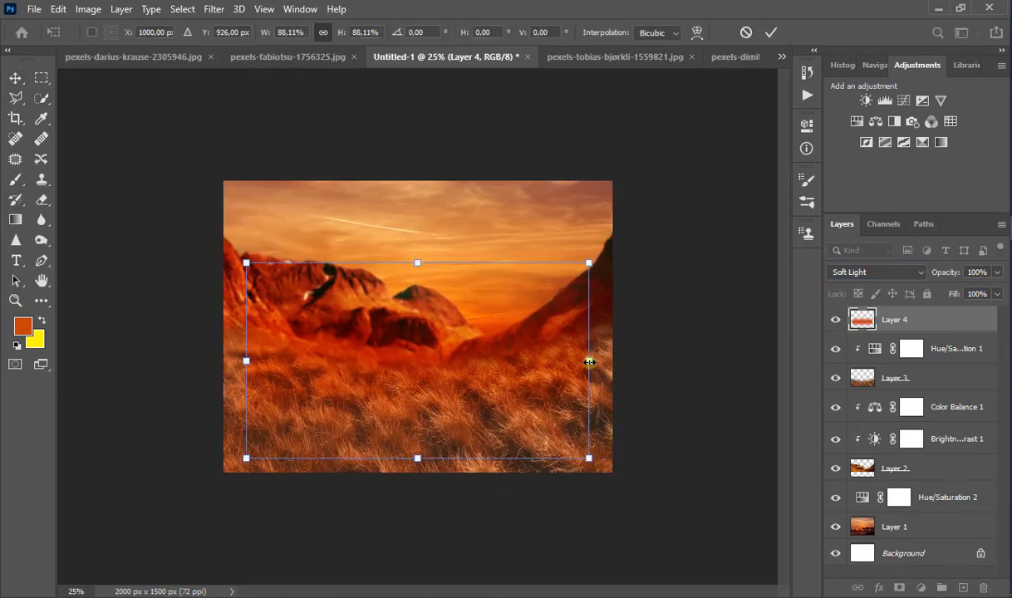
left_click_drag(589, 363, 617, 361)
left_click_drag(247, 363, 221, 362)
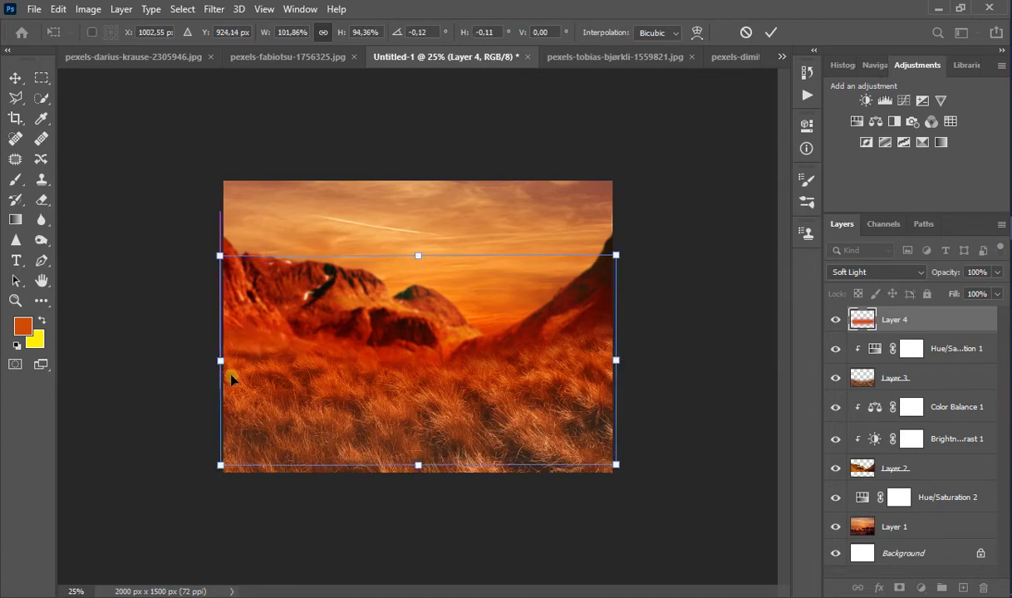
left_click_drag(419, 469, 419, 413)
left_click_drag(418, 262, 440, 294)
key("Return")
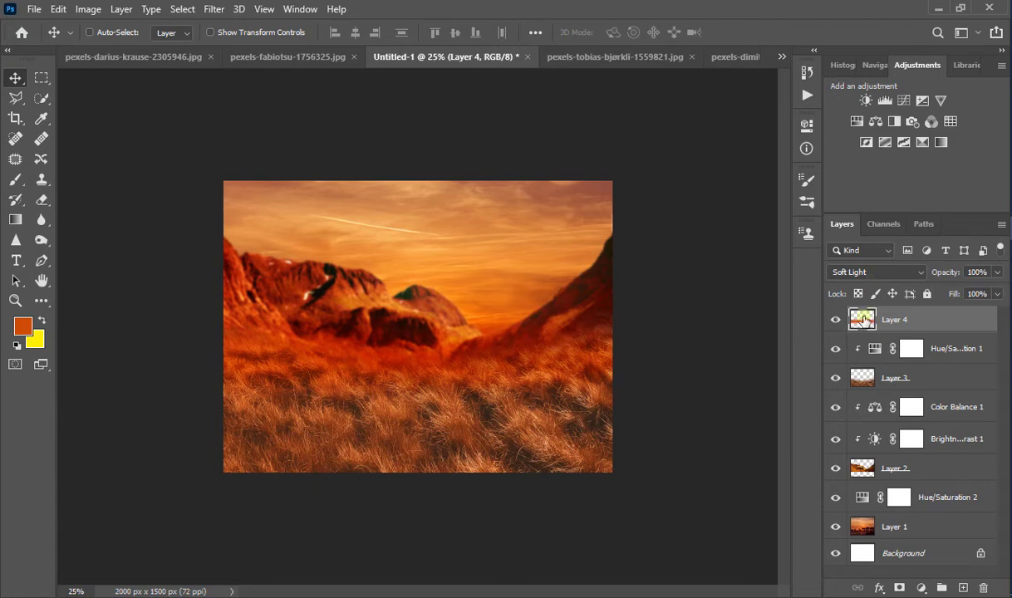
Compare other blend modes on the orange glow layer, keeping Soft Light
left_click(868, 275)
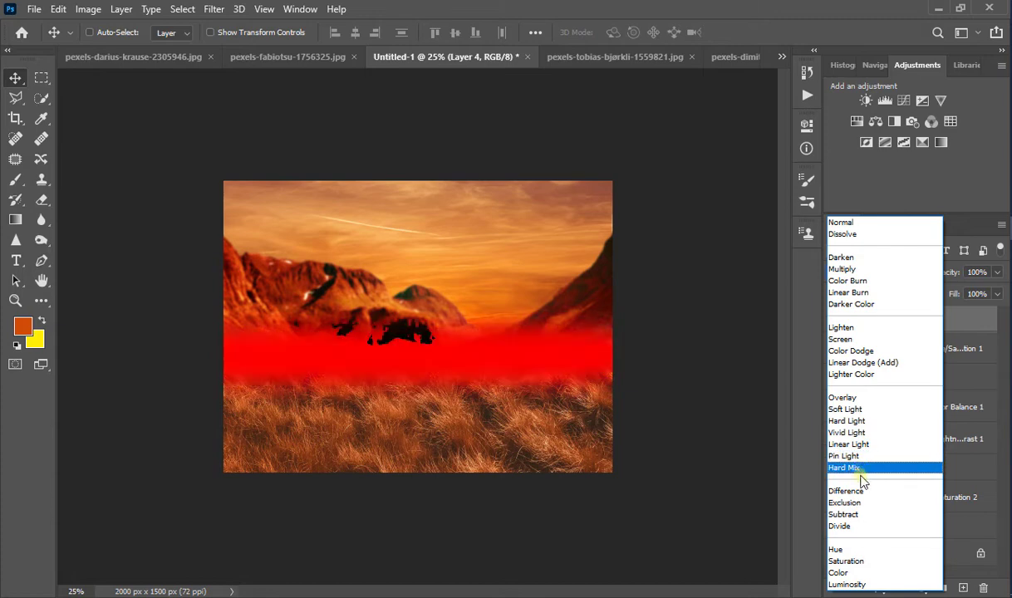
left_click(847, 408)
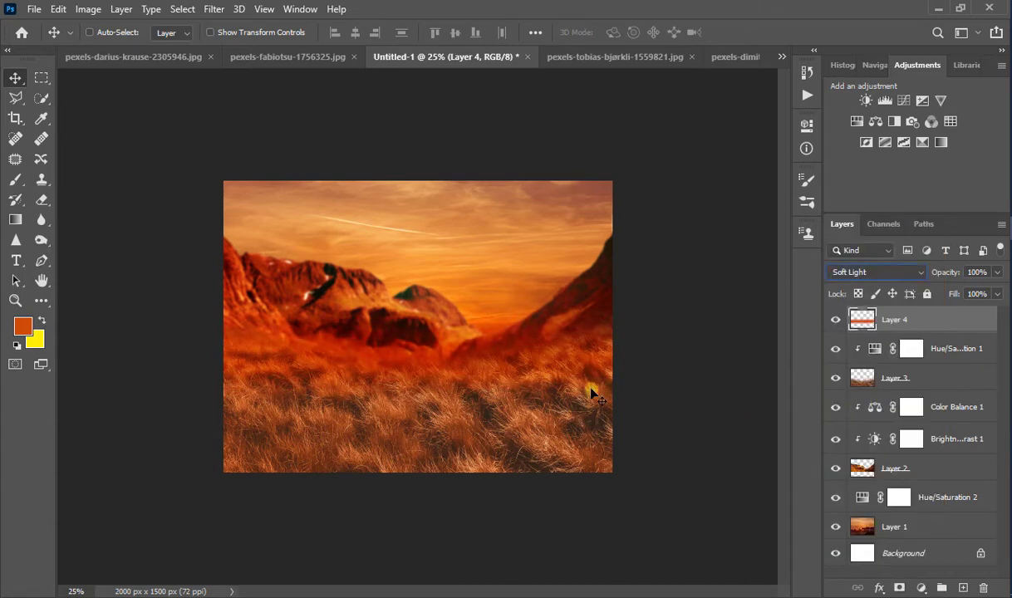
key("Down")
key("Up")
In the rusty car photo, select a rectangle around the car and its surrounding grass and copy it to a new layer
left_click(779, 58)
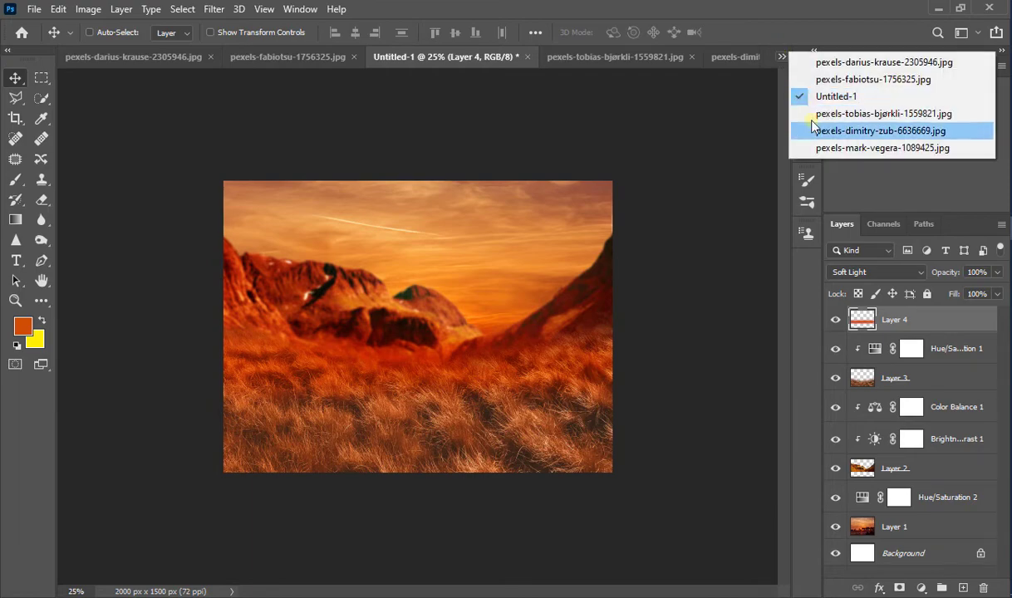
left_click(818, 147)
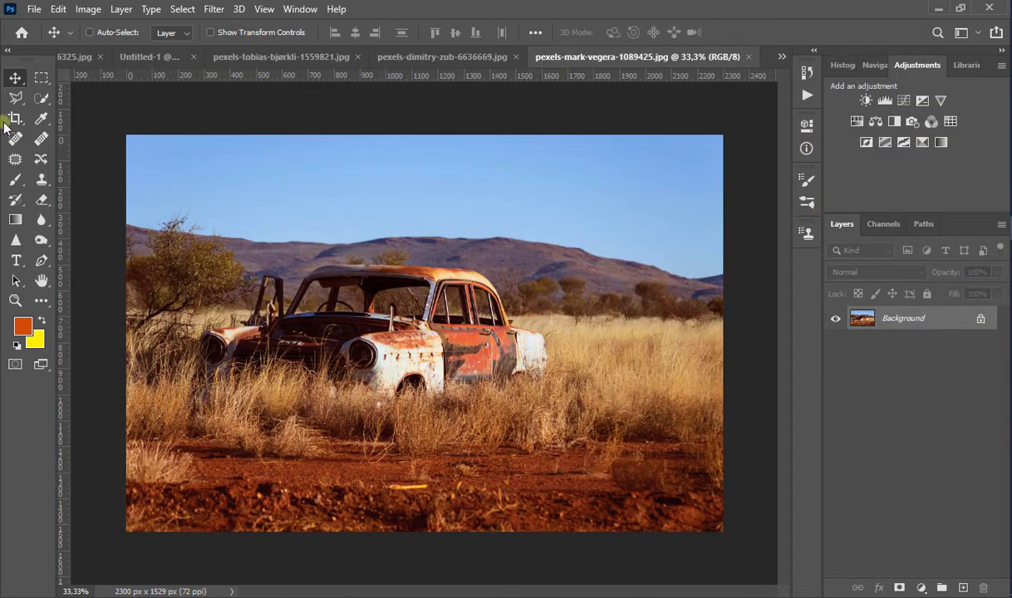
left_click(42, 77)
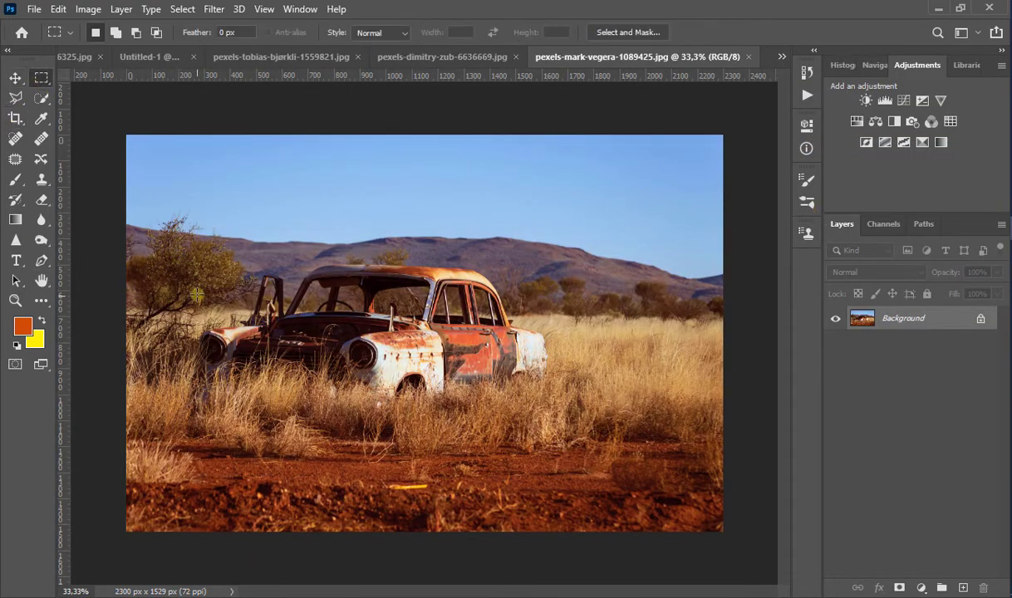
left_click_drag(188, 245, 571, 444)
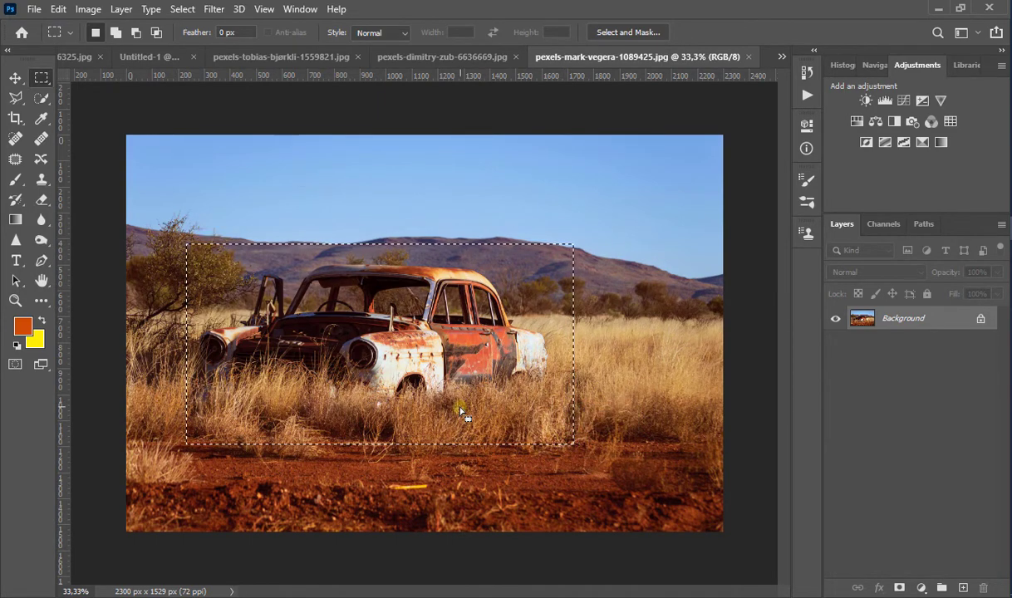
right_click(445, 368)
left_click(486, 200)
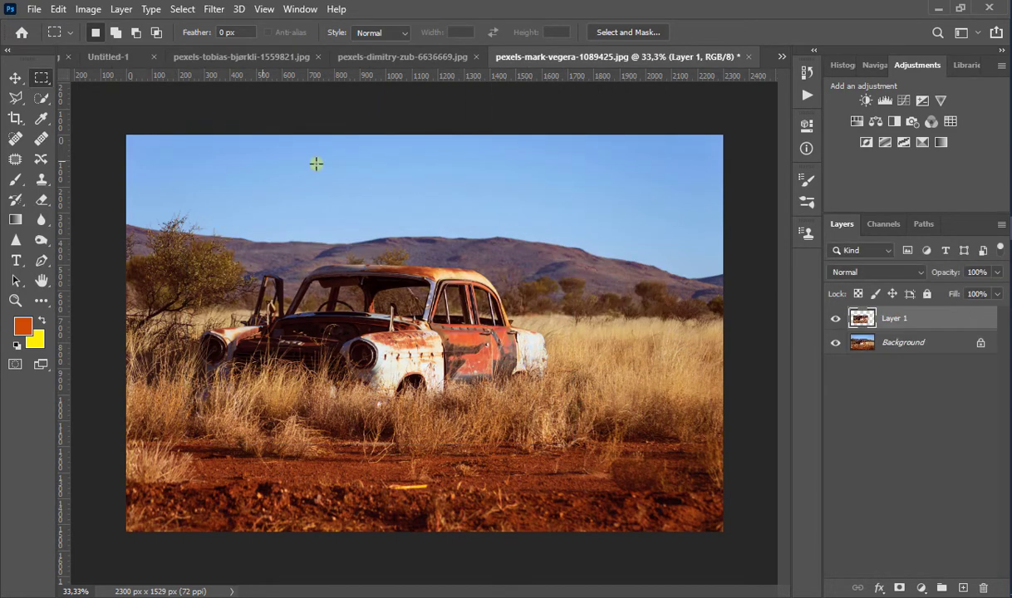
Move the copied car layer into the Untitled-1 composite and place it over the middle of the landscape
left_click(15, 78)
left_click_drag(376, 293, 137, 60)
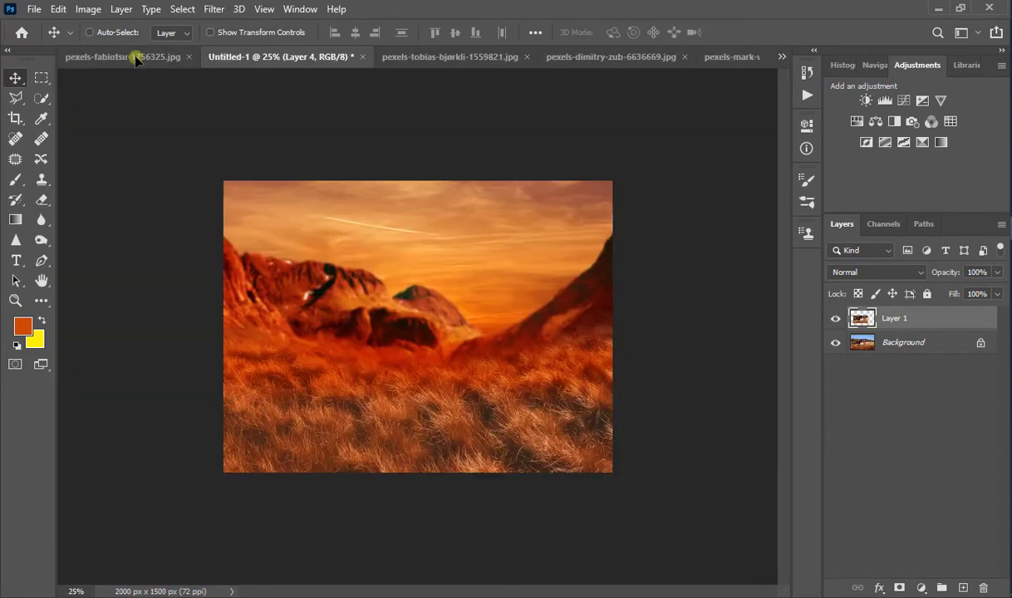
left_click_drag(459, 317, 424, 318)
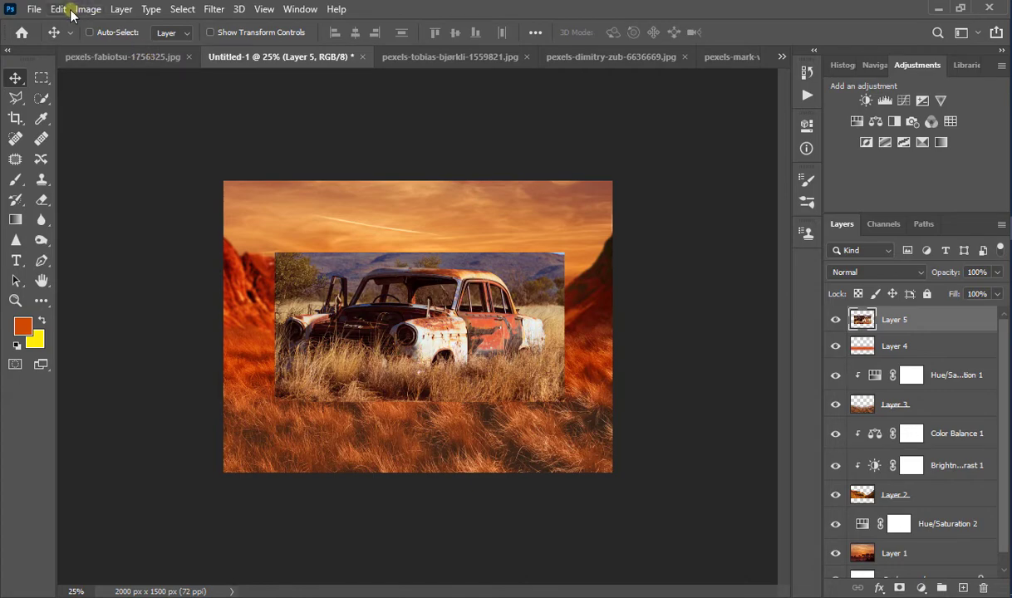
Flip the car layer horizontally and shift it slightly down in the landscape
left_click(59, 9)
mouse_move(226, 361)
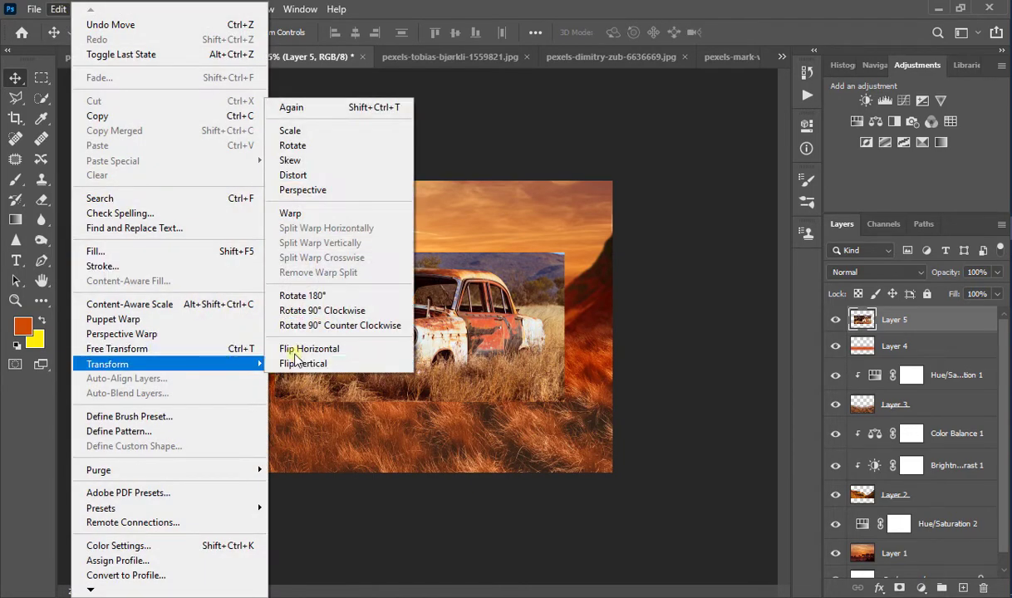
left_click(291, 287)
mouse_move(398, 331)
left_mouse_down()
mouse_move(399, 279)
mouse_move(398, 337)
mouse_move(412, 337)
mouse_move(403, 345)
left_mouse_up()
Use Quick Selection to select and delete the hills, bush and field behind and beside the car on Layer 5
scroll(398, 334, "up", 2)
scroll(408, 295, "up", 1)
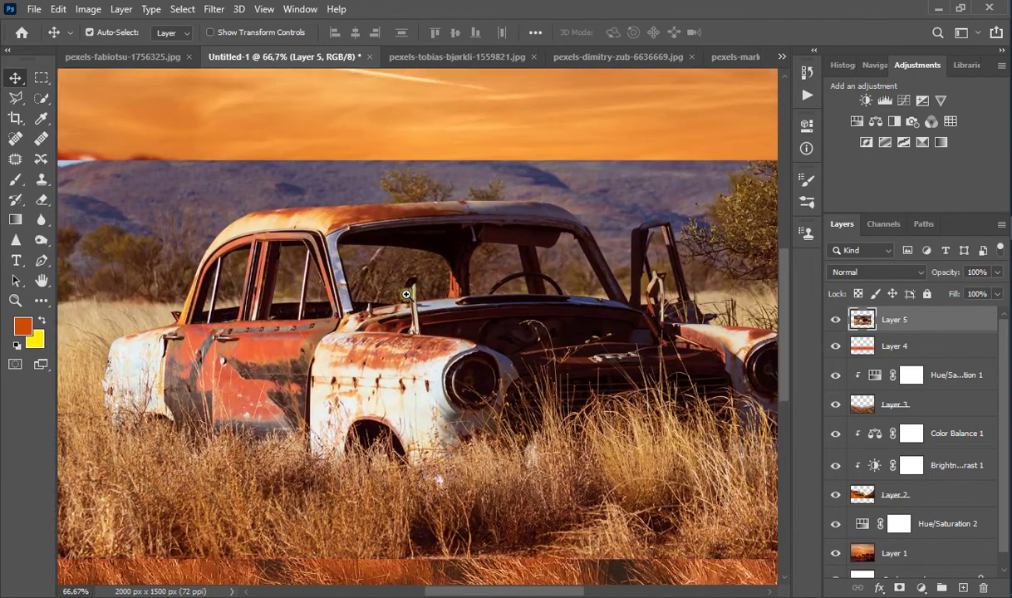
scroll(408, 295, "down", 1)
left_click(40, 99)
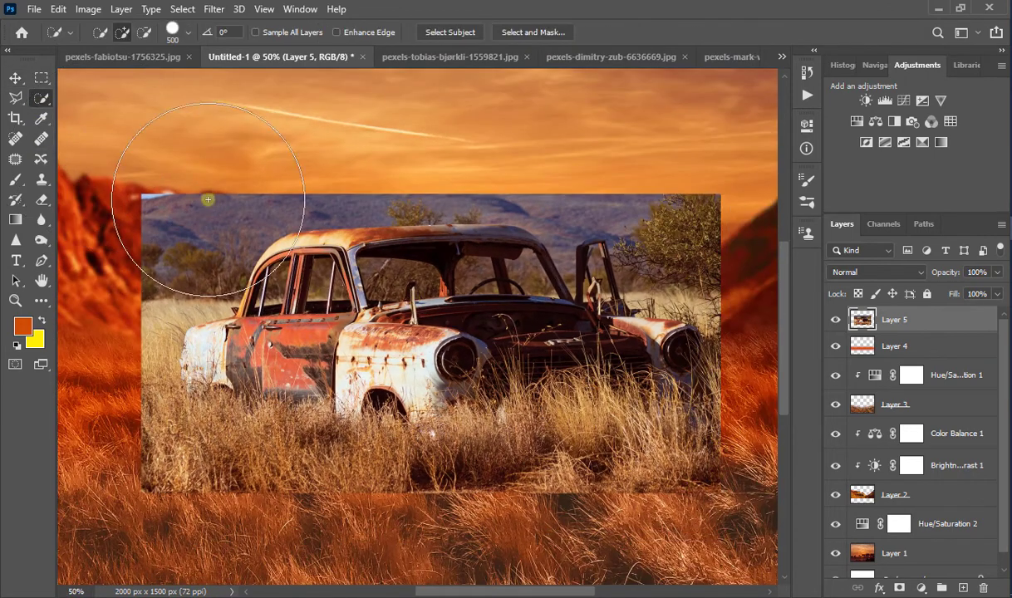
left_click(172, 210)
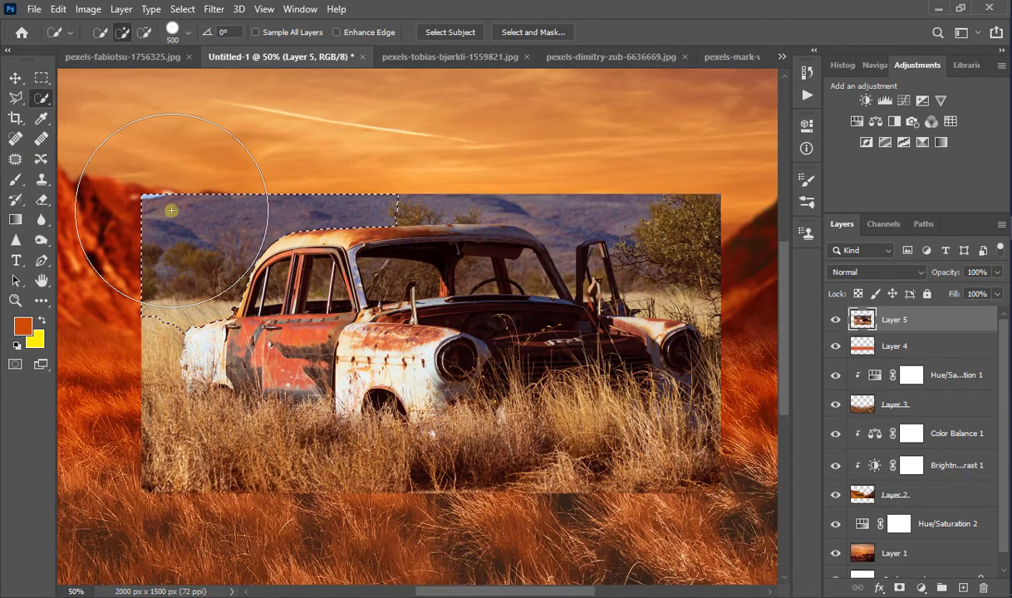
key("Delete")
left_click(698, 192)
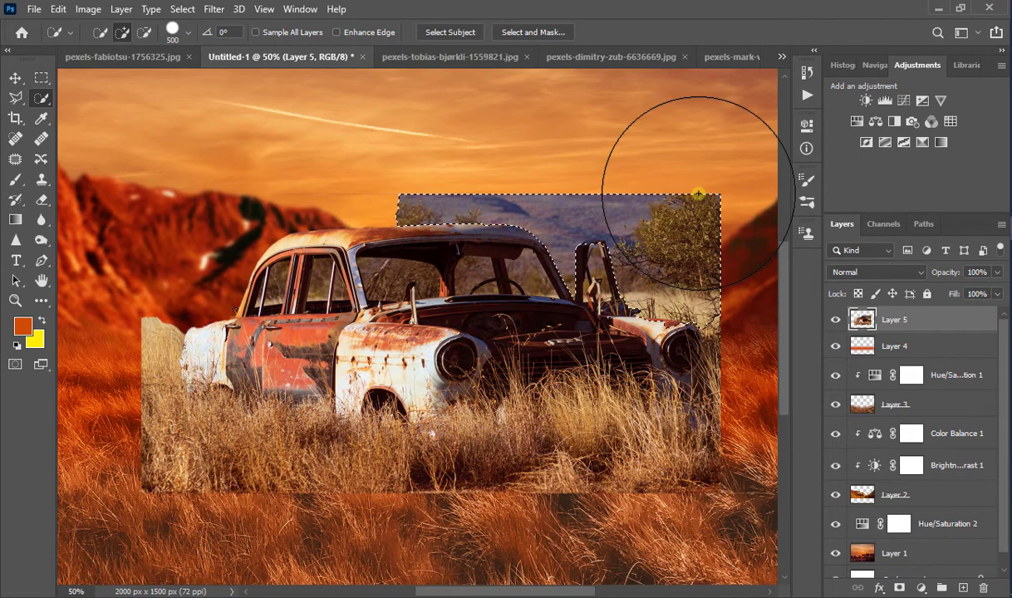
key("Delete")
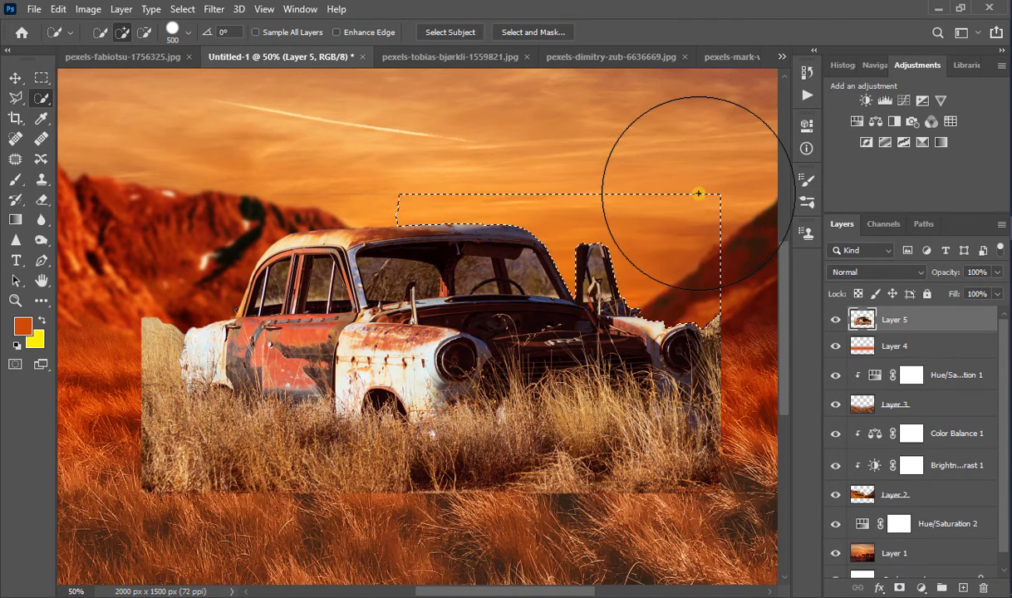
left_click(83, 342)
key("Delete")
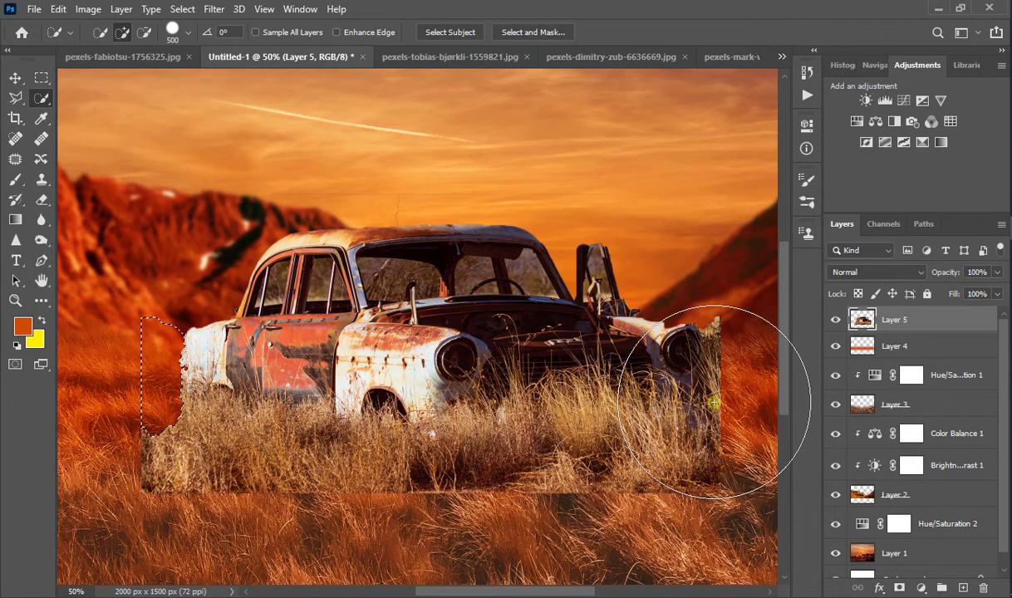
Reduce the Quick Selection brush to 175 px and remove the leftover background strip beside the car's outer headlight
key("bracketleft")
key("bracketleft")
key("bracketleft")
key("bracketleft")
left_click(736, 327)
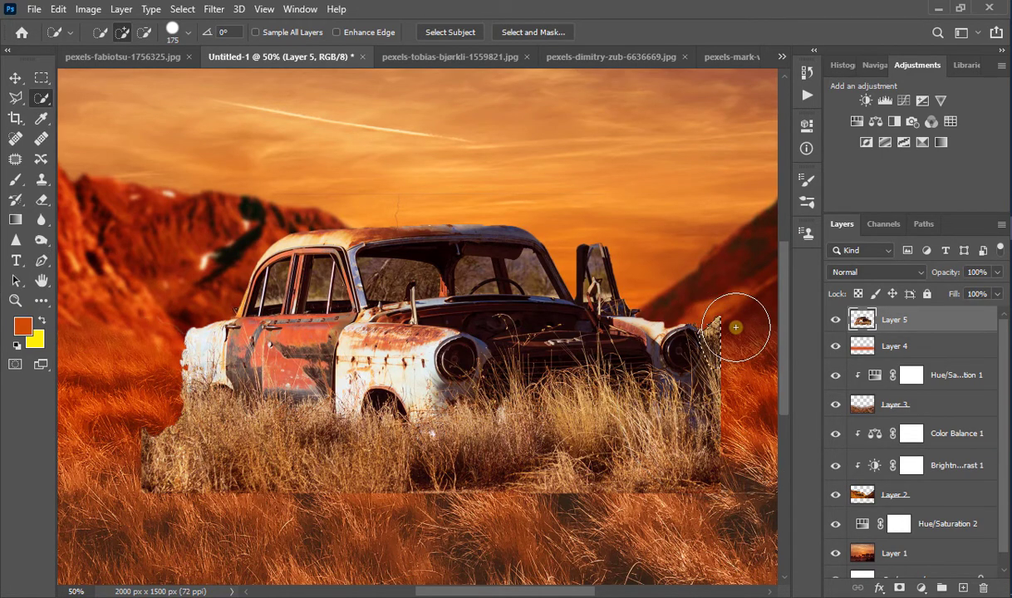
mouse_move(736, 326)
left_mouse_down()
mouse_move(744, 405)
mouse_move(744, 393)
left_mouse_up()
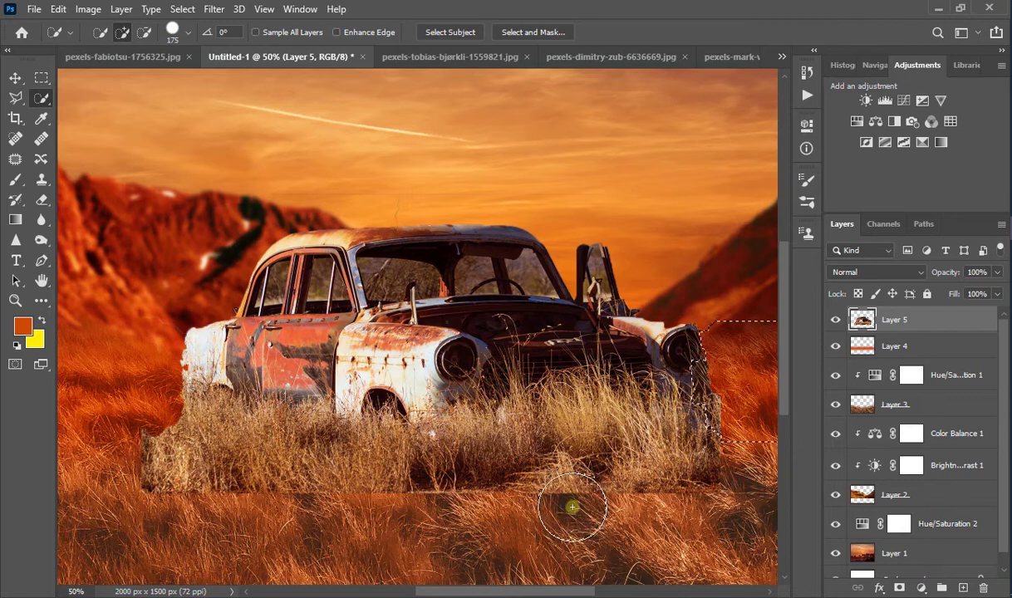
Try to trim the dry grass below the car along an irregular edge with Quick Selection, then deselect
mouse_move(571, 508)
left_mouse_down()
mouse_move(718, 486)
mouse_move(481, 515)
mouse_move(165, 482)
mouse_move(203, 384)
mouse_move(435, 407)
left_mouse_up()
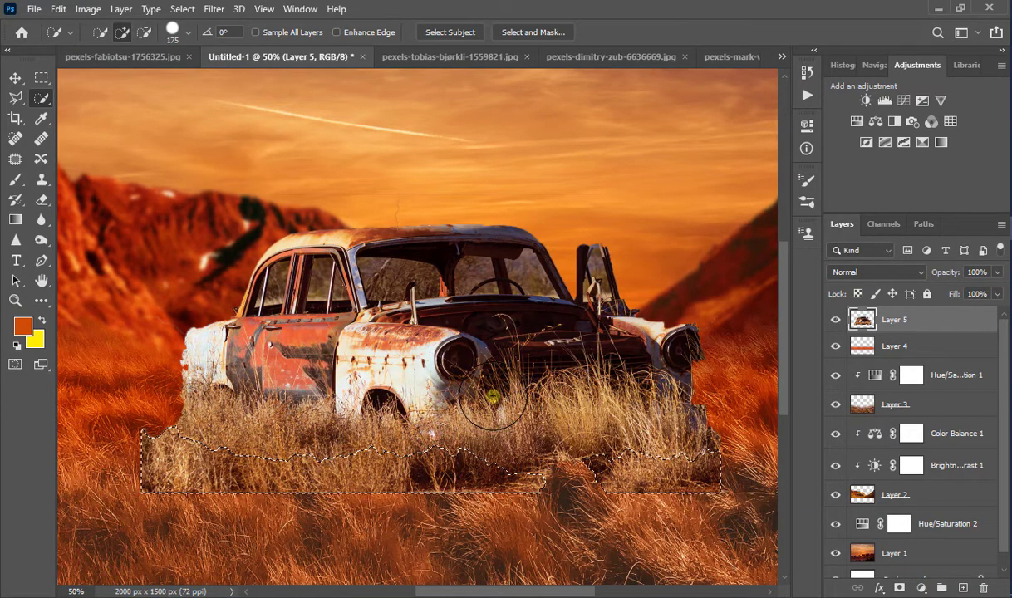
key("Delete")
key("ctrl+d")
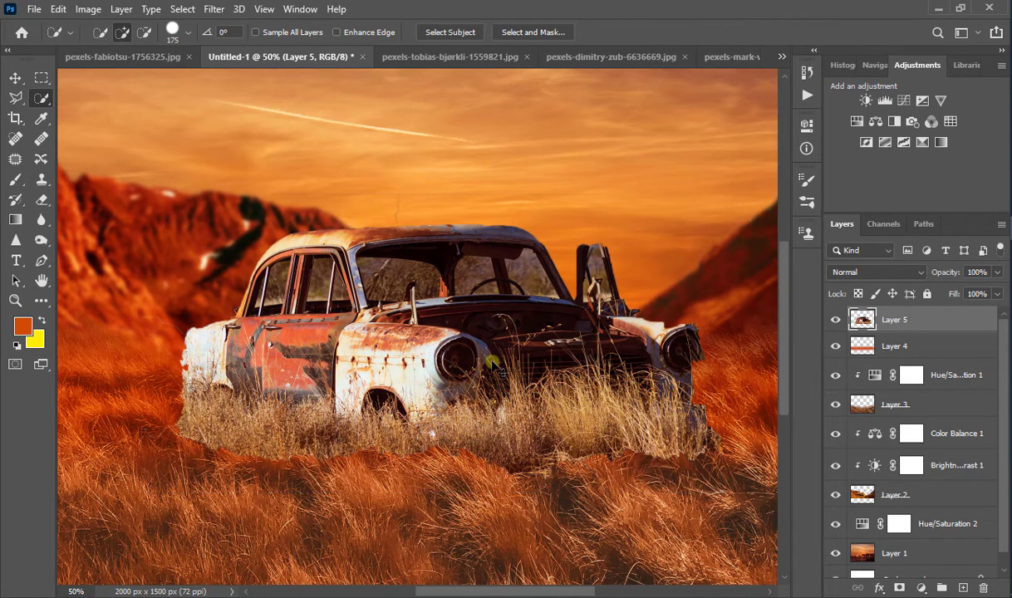
Undo the trimming of the dry grass below the car and the selections made for it
key("ctrl+minus")
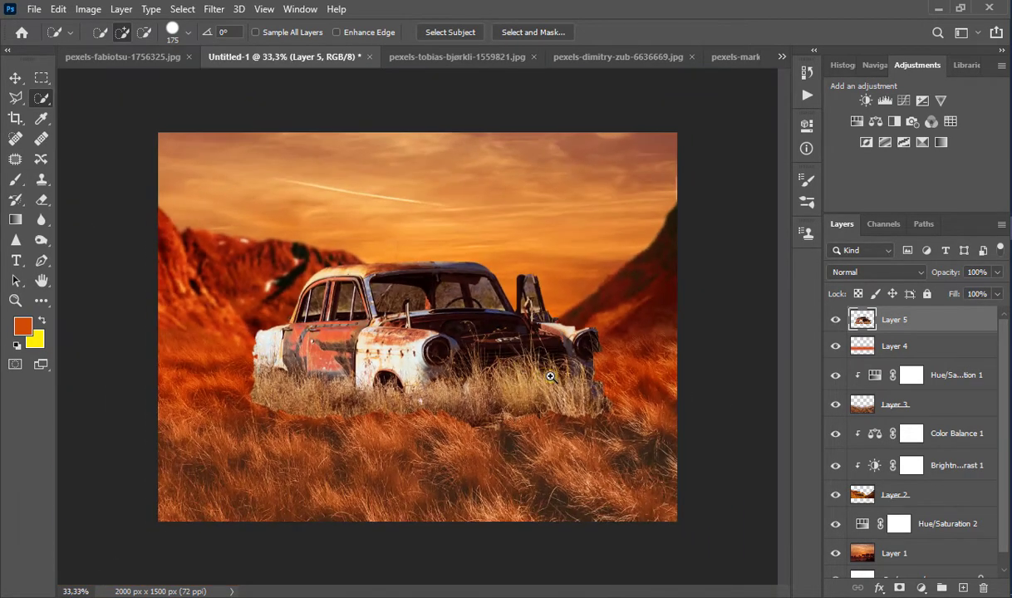
scroll(572, 366, "up", 2)
key("ctrl+z")
key("ctrl+z")
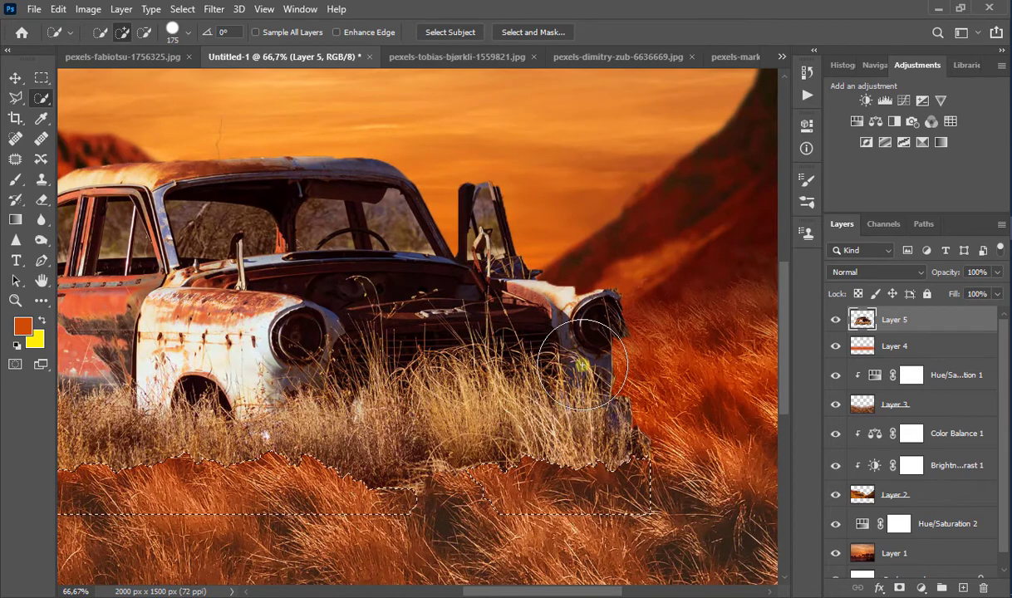
key("ctrl+z")
key("ctrl+z")
key("ctrl+z")
key("ctrl+z")
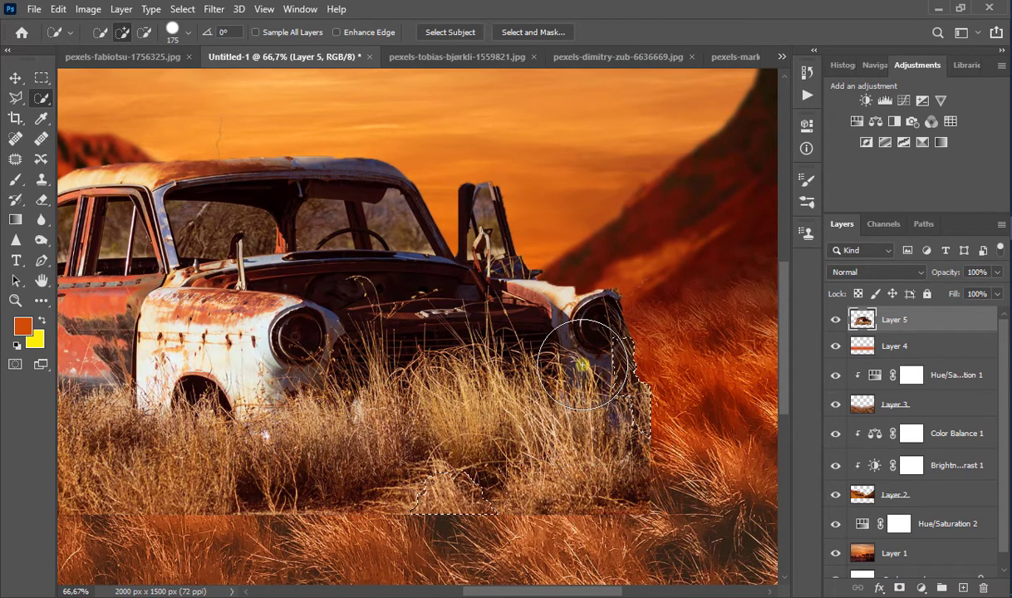
key("ctrl+z")
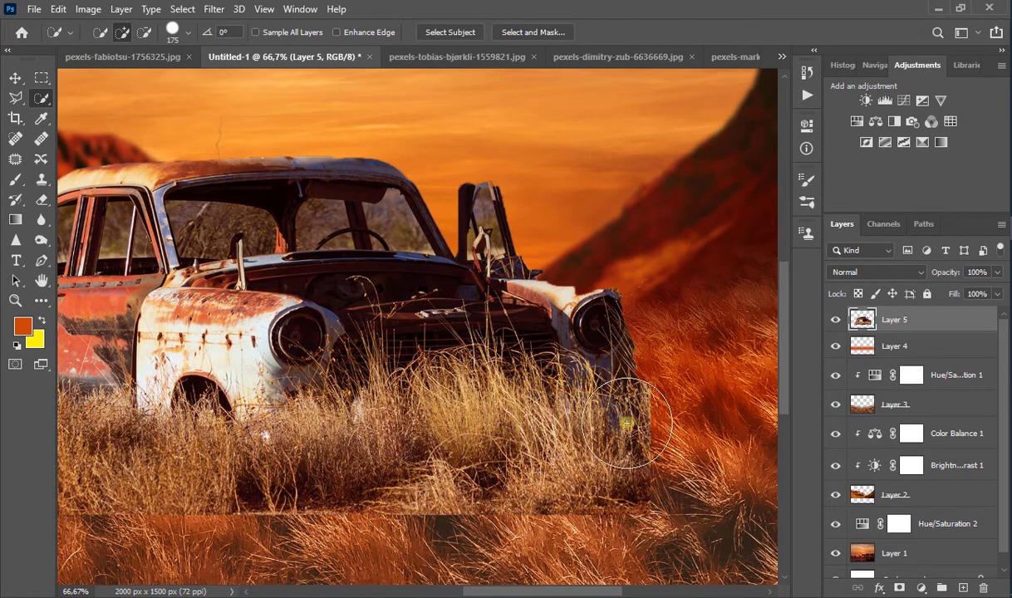
Select and delete a thinner uneven strip along the lower edge of the car's dry grass, then deselect
mouse_move(679, 493)
left_mouse_down()
mouse_move(584, 531)
mouse_move(432, 543)
mouse_move(389, 559)
left_mouse_up()
mouse_move(311, 545)
left_mouse_down()
mouse_move(564, 424)
mouse_move(154, 424)
left_mouse_up()
key("Delete")
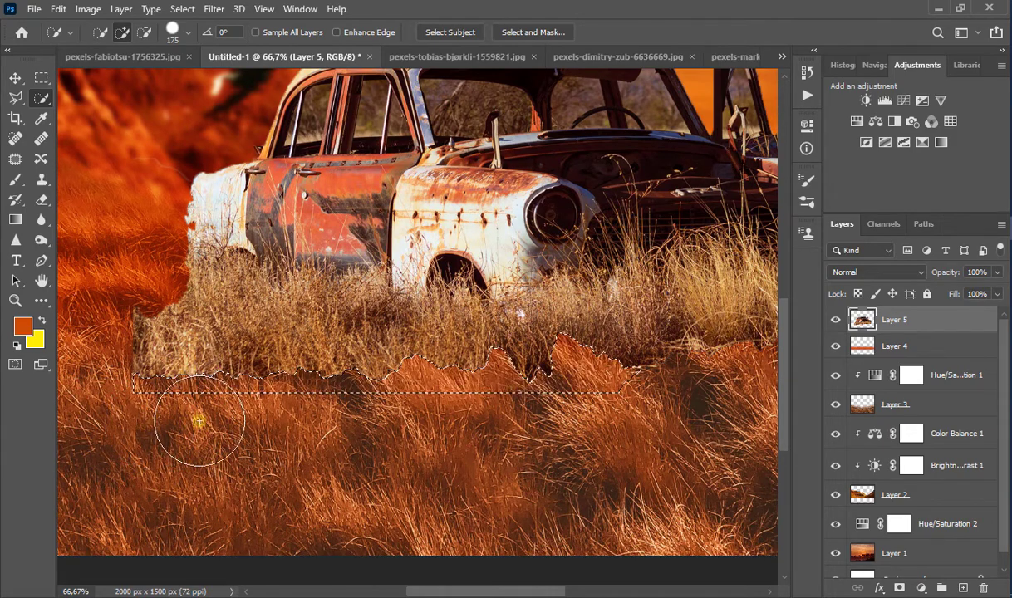
key("ctrl+d")
key("ctrl+minus")
key("ctrl+minus")
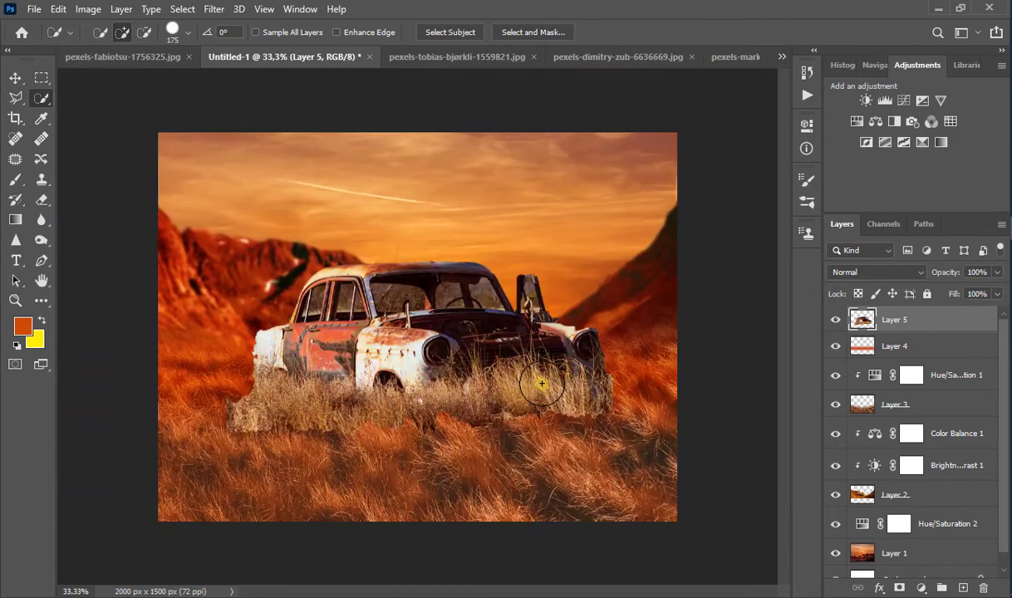
Scale the car layer down proportionally and move it right of centre in the grass field
key("ctrl+t")
left_click_drag(613, 240, 522, 287)
mouse_move(393, 379)
left_mouse_down()
mouse_move(499, 315)
mouse_move(470, 380)
mouse_move(498, 384)
left_mouse_up()
key("Return")
Try a midtones Color Balance on the car layer, setting yellow-blue to -36 and shifting cyan-red strongly toward red
key("w")
scroll(495, 398, "up", 1)
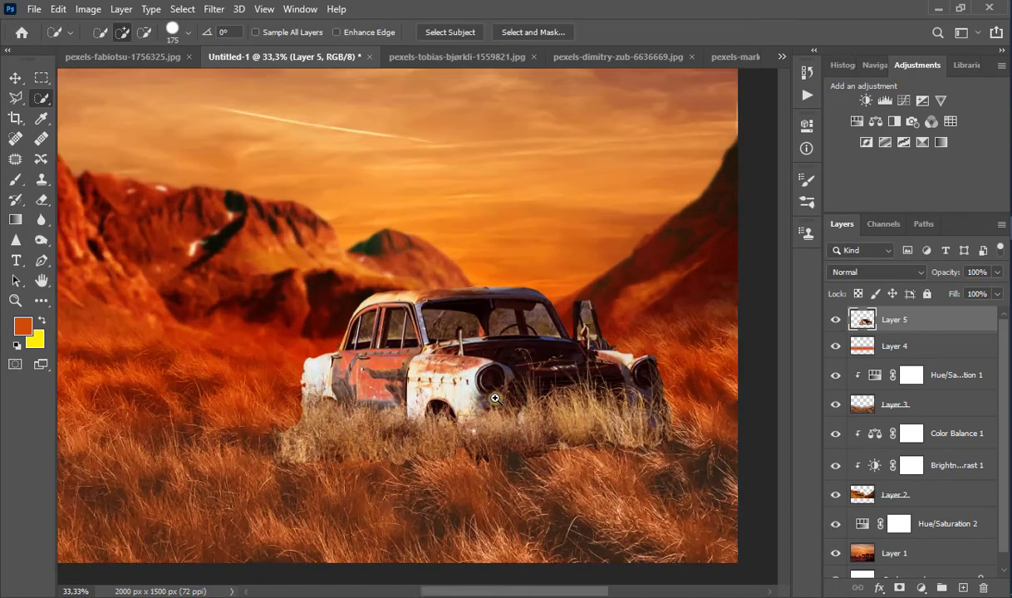
scroll(495, 398, "up", 1)
key("ctrl+b")
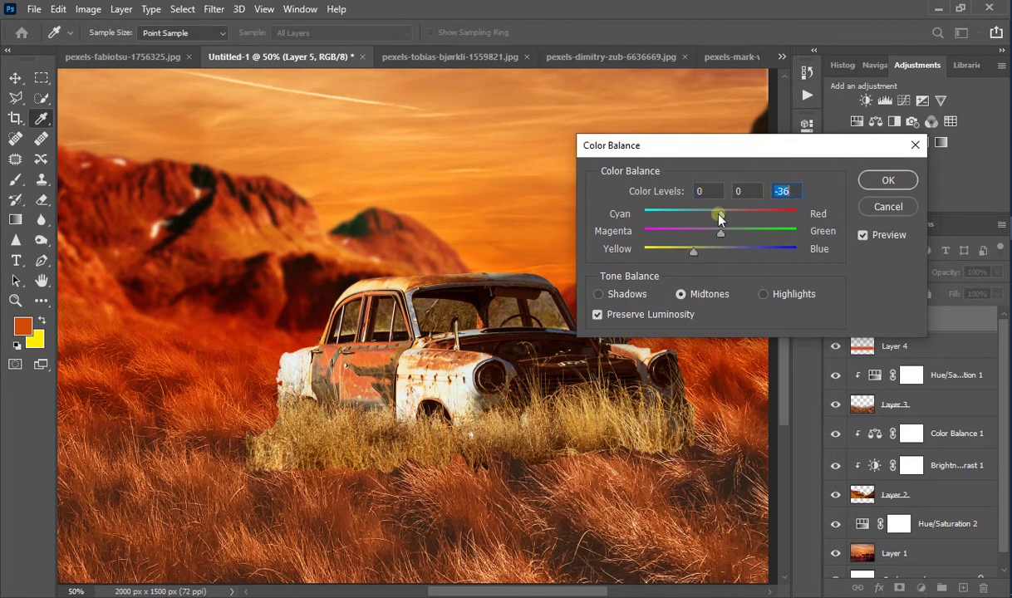
left_click_drag(720, 216, 772, 215)
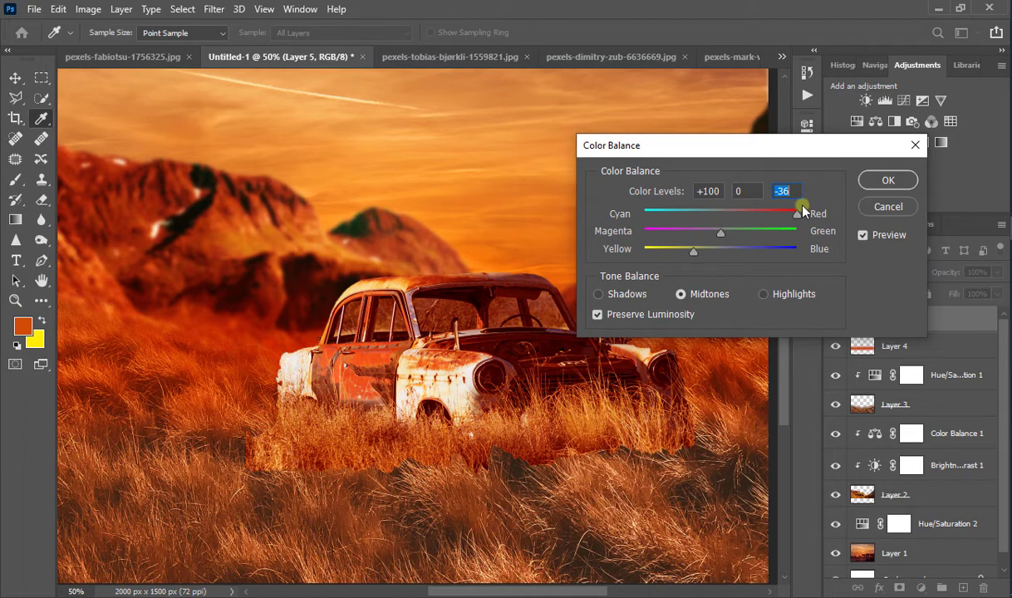
left_click_drag(803, 212, 783, 217)
left_click(888, 179)
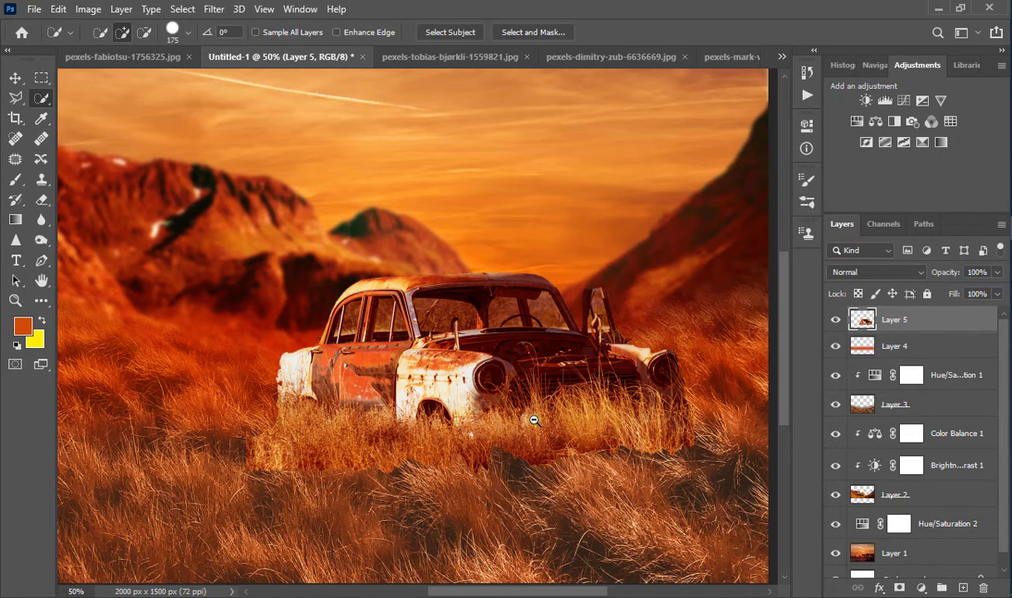
scroll(533, 421, "down", 2)
scroll(509, 418, "up", 2)
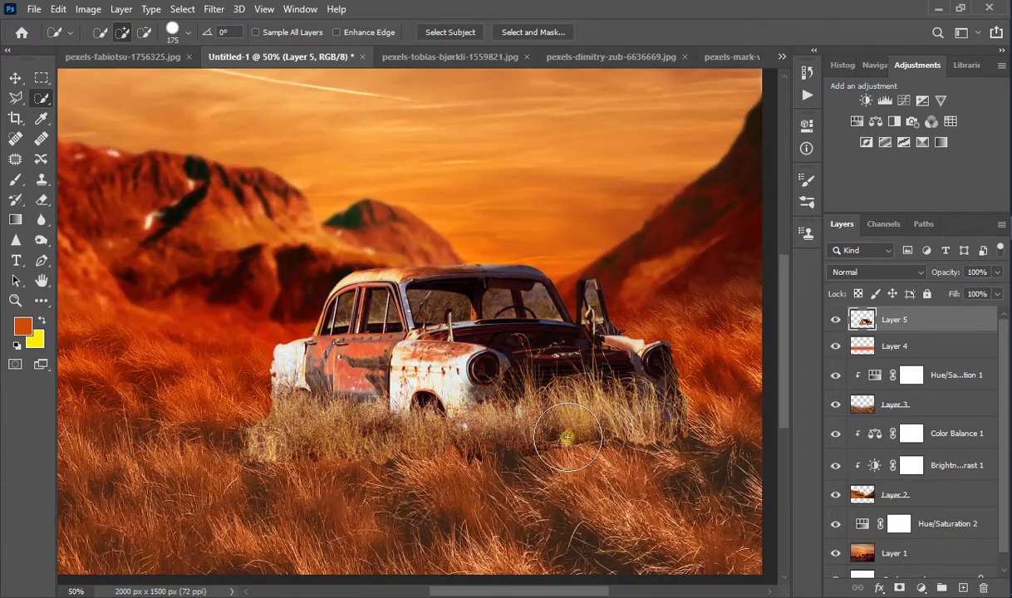
Erase the lower edge of the car's dry grass with a soft 150 px Eraser so it blends into the field
key("e")
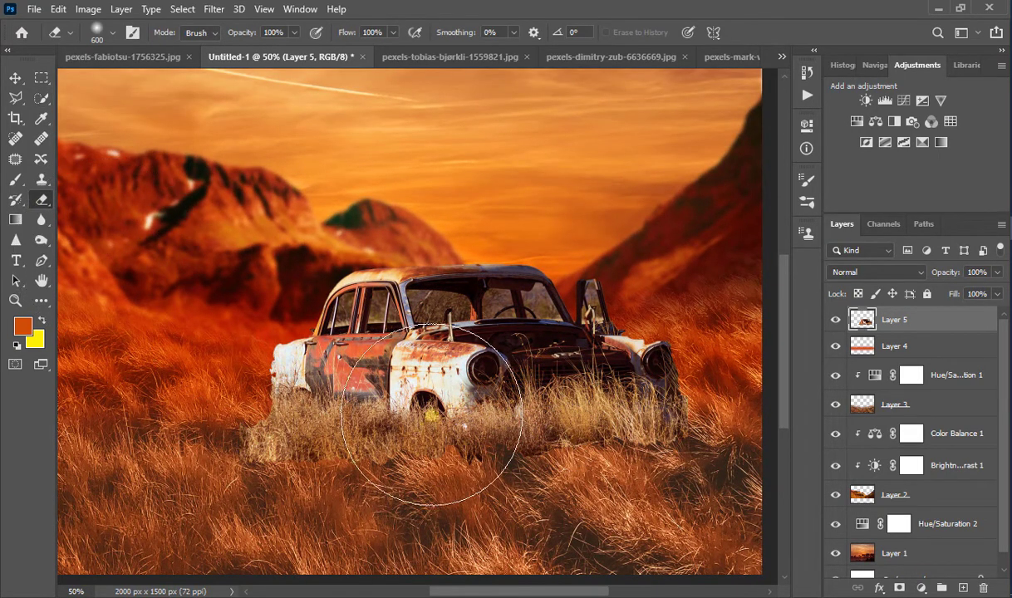
key("bracketleft")
key("bracketleft")
key("bracketleft")
key("bracketleft")
key("bracketleft")
key("bracketleft")
key("bracketleft")
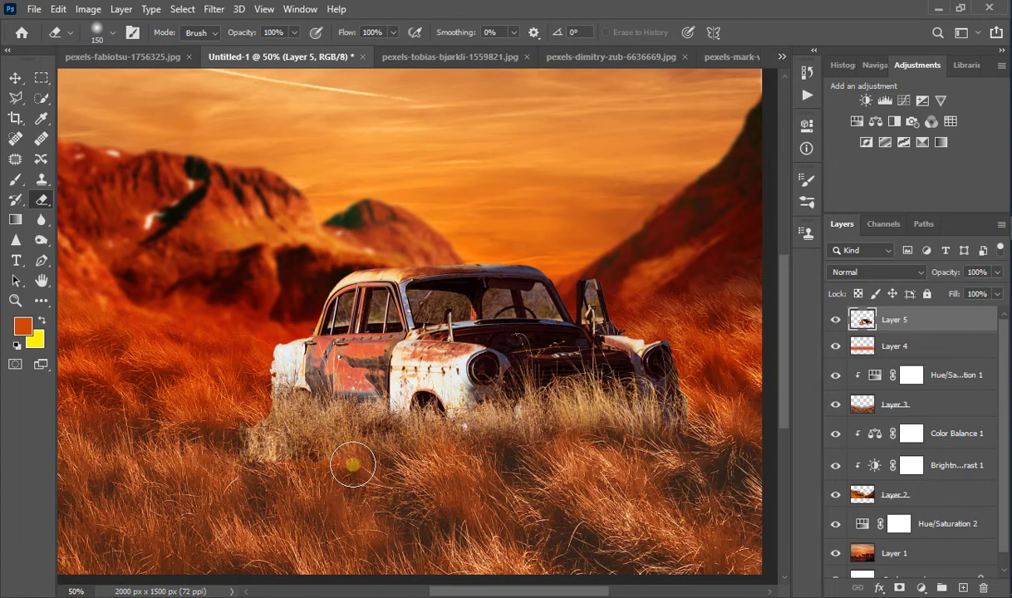
mouse_move(352, 465)
left_mouse_down()
mouse_move(323, 452)
mouse_move(233, 460)
mouse_move(246, 392)
left_mouse_up()
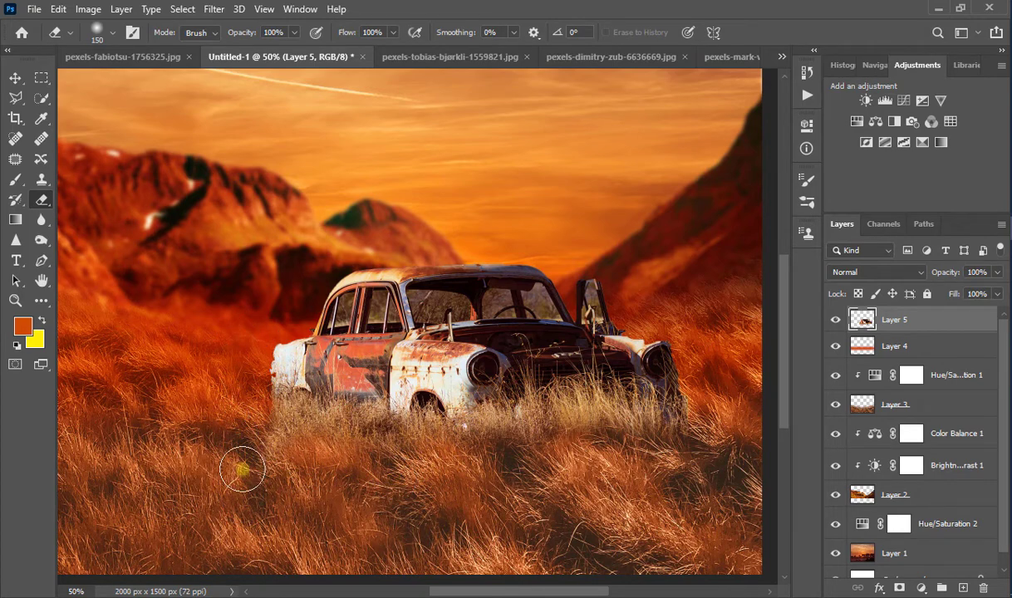
Quick-select the bush background in the windshield opening right of the rear pillar, above the steering wheel, delete it and deselect
scroll(587, 457, "down", 1)
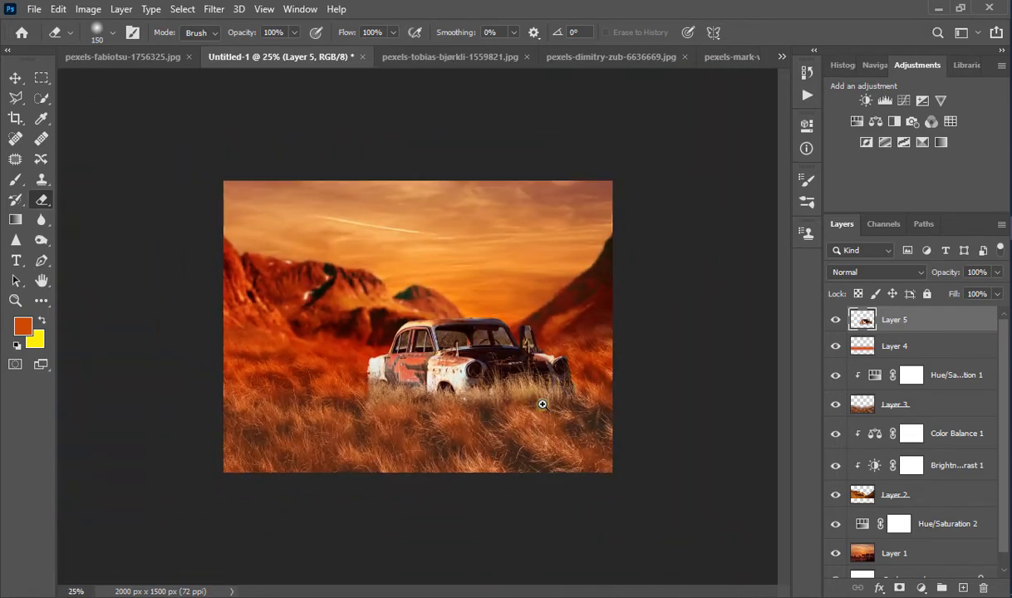
scroll(528, 347, "up", 4)
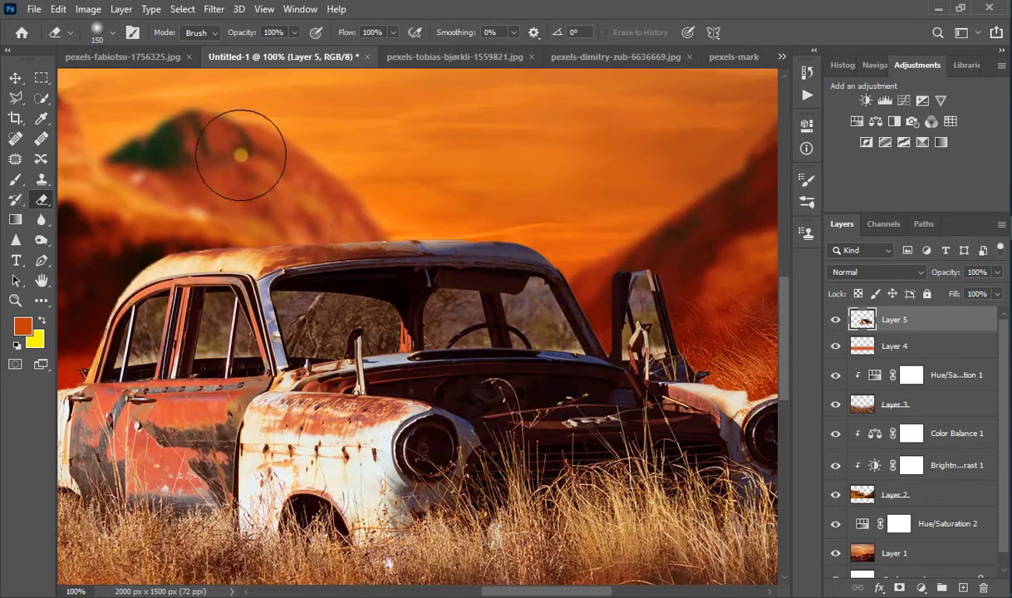
left_click(42, 97)
scroll(522, 310, "up", 4)
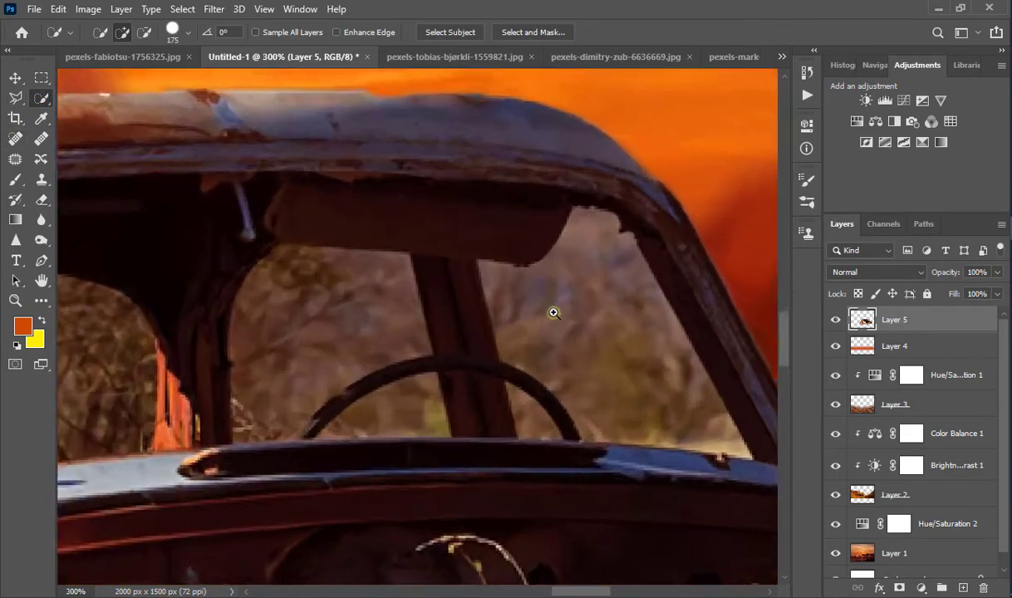
key("bracketleft")
key("bracketleft")
key("bracketleft")
key("bracketleft")
key("bracketleft")
key("bracketleft")
key("bracketleft")
key("bracketleft")
key("bracketleft")
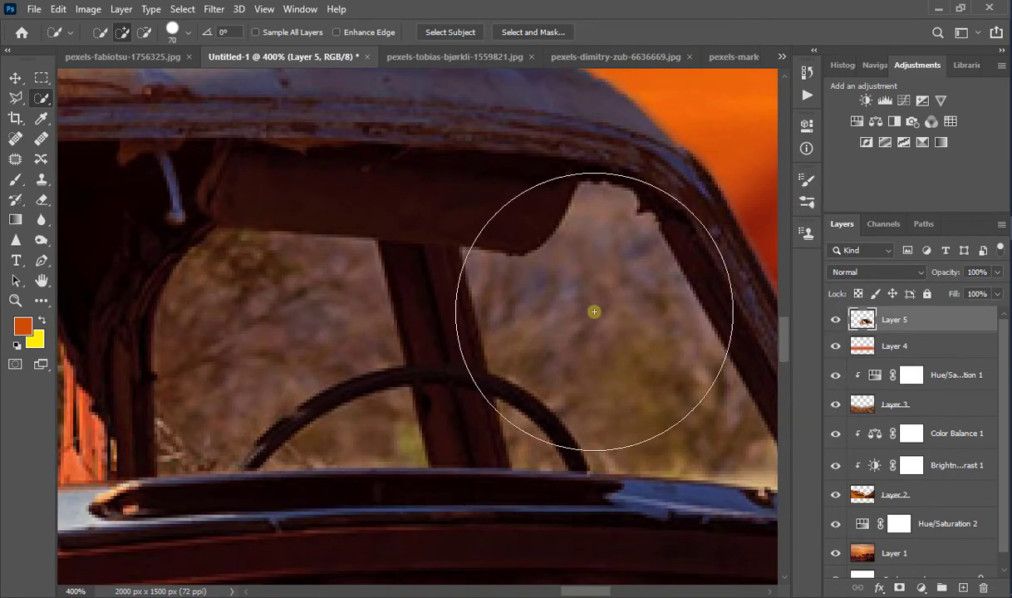
left_click_drag(591, 308, 597, 312)
scroll(597, 311, "down", 1)
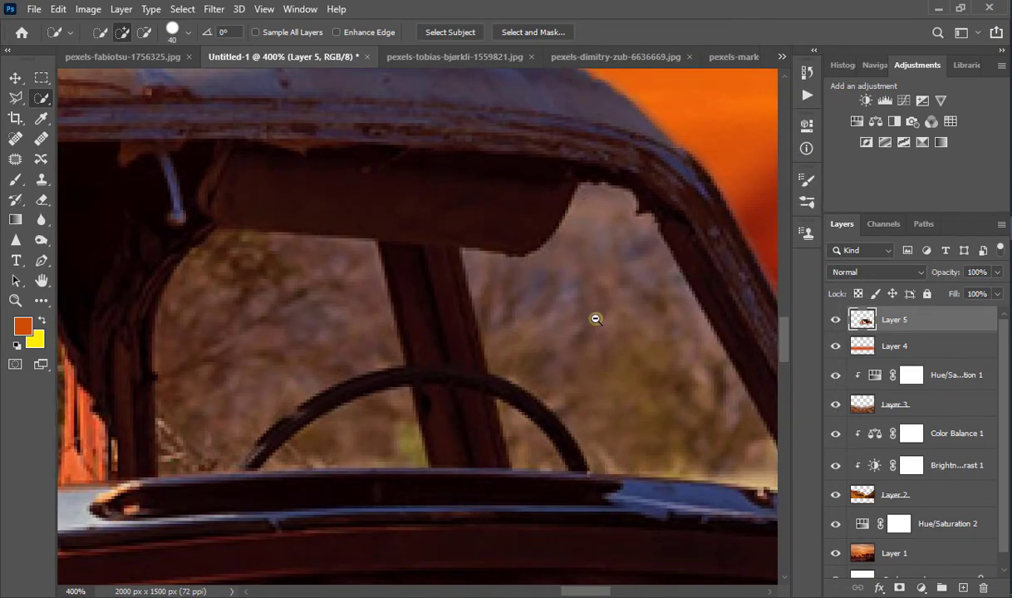
key("bracketleft")
key("bracketleft")
key("bracketleft")
key("bracketleft")
key("bracketleft")
key("bracketleft")
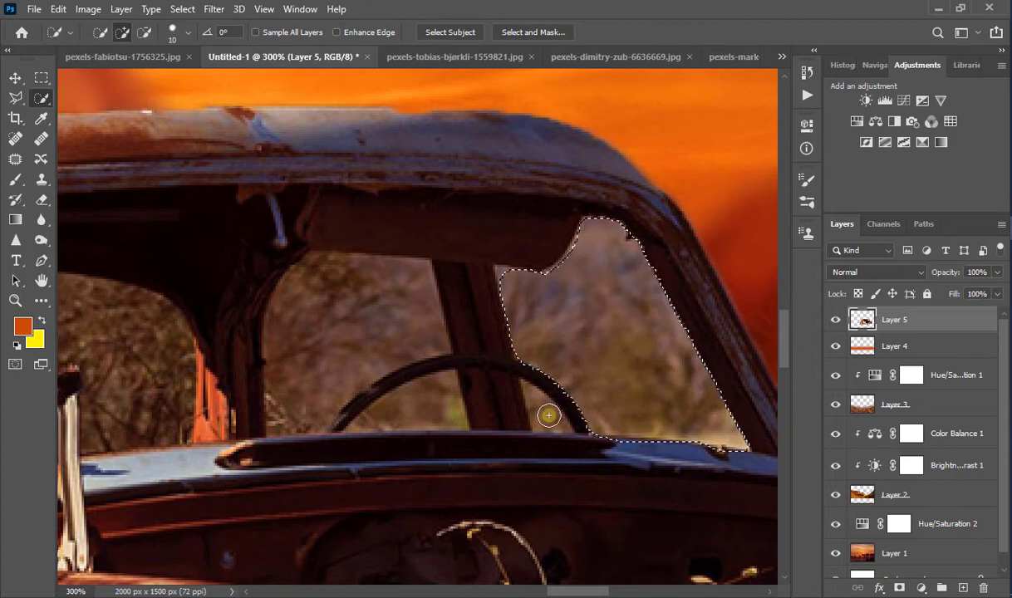
key("Delete")
key("ctrl+d")
Select and delete the background in the gaps enclosed by the steering wheel on both sides of the pillar, then deselect
left_click(548, 417)
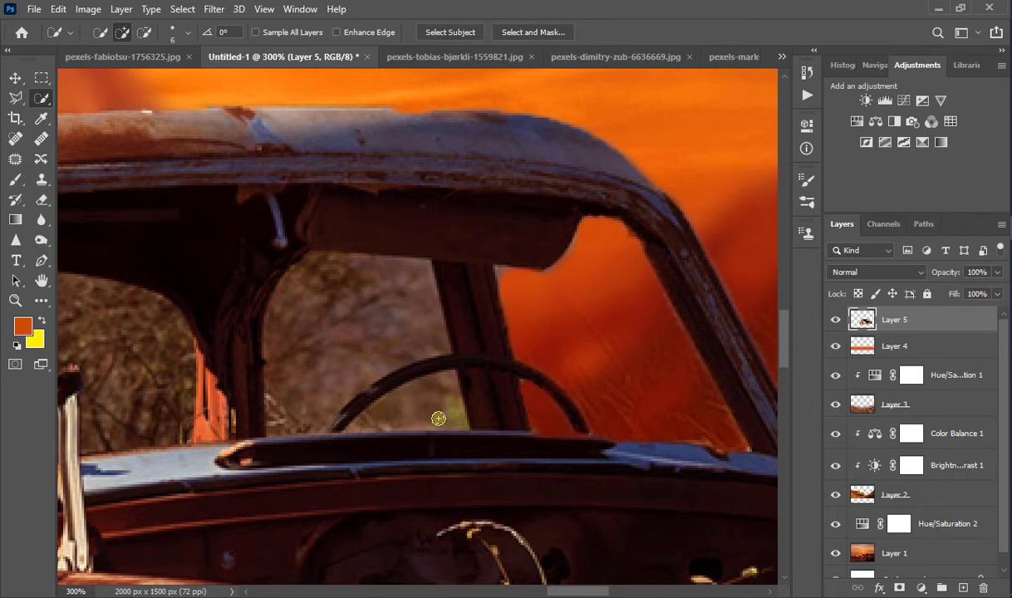
key("bracketright")
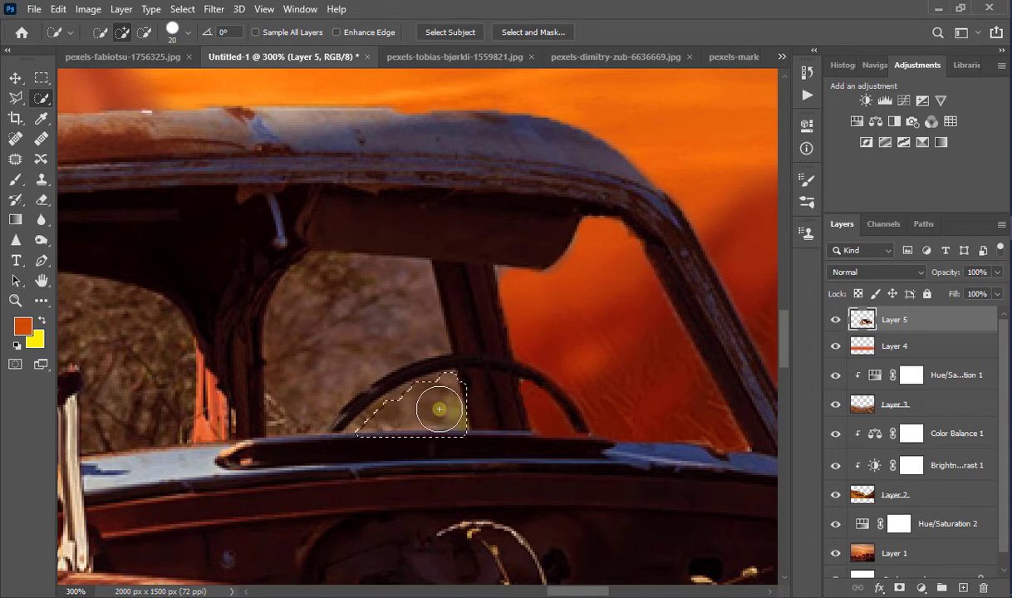
mouse_move(439, 408)
left_mouse_down()
mouse_move(406, 402)
mouse_move(402, 416)
mouse_move(361, 420)
left_mouse_up()
key("bracketleft")
key("bracketleft")
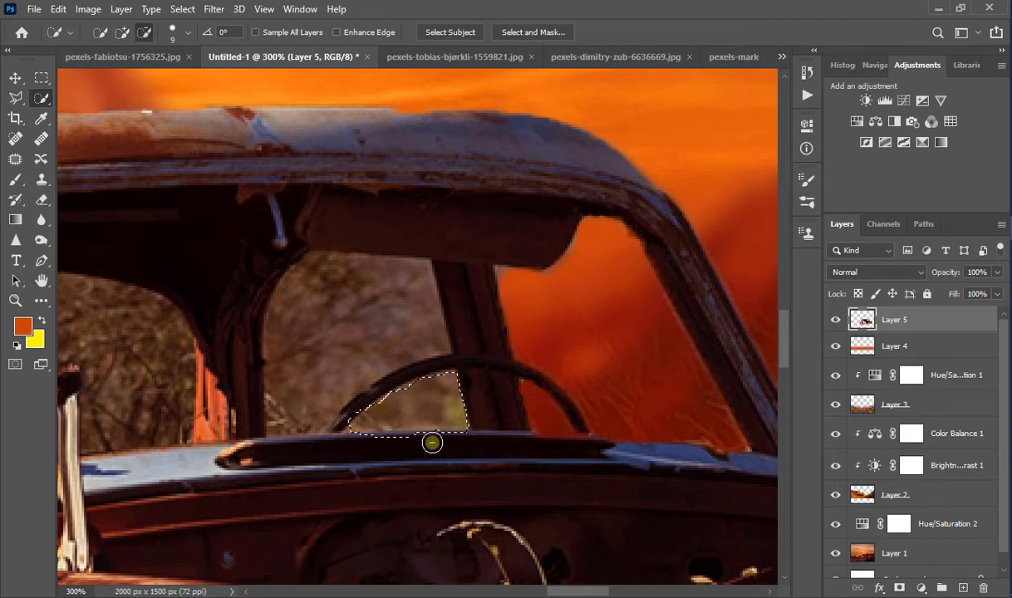
mouse_move(430, 440)
left_mouse_down()
mouse_move(362, 441)
mouse_move(382, 442)
left_mouse_up()
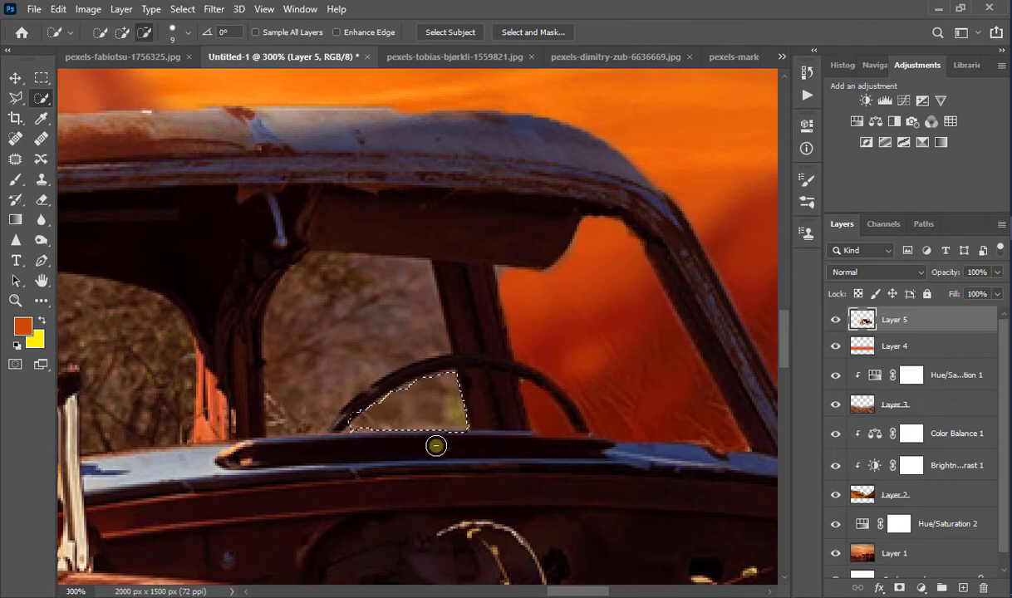
key("alt+BackSpace")
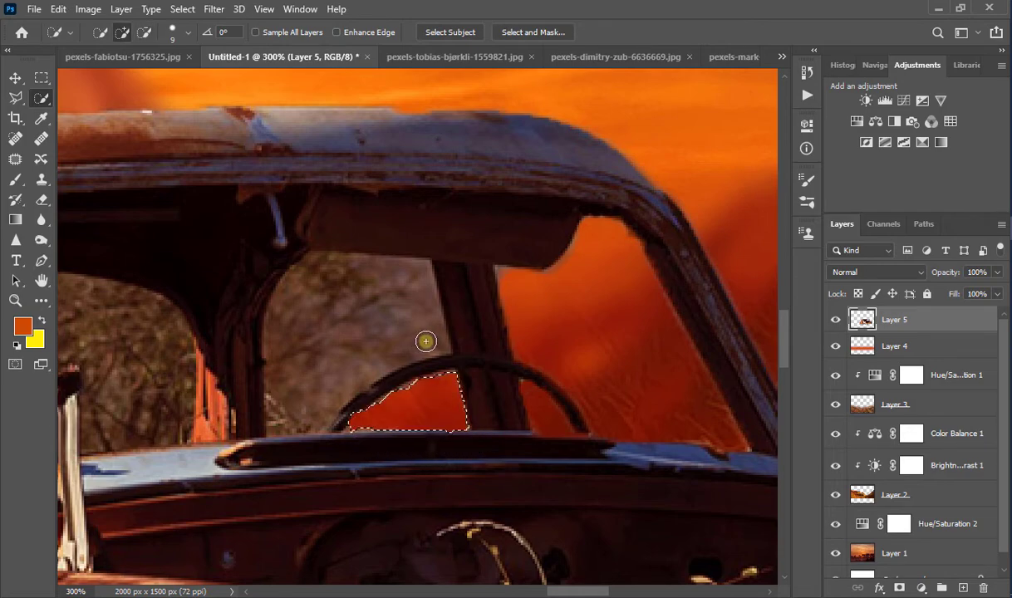
key("ctrl+d")
Select the background in the middle opening left of the steering wheel, exclude the wheel rim and dashboard, delete it and deselect
left_click(424, 341)
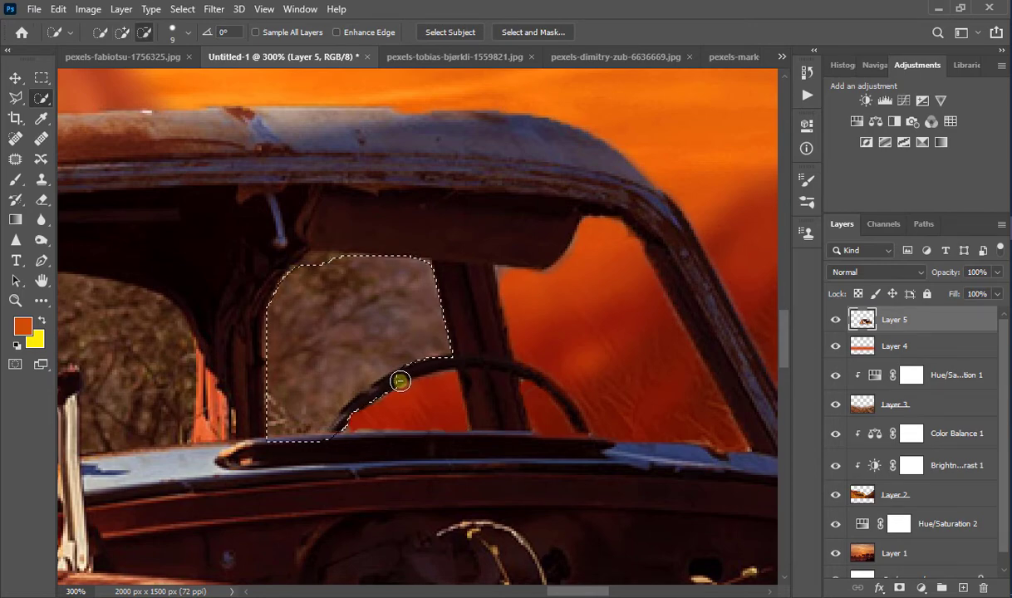
mouse_move(400, 381)
left_mouse_down()
mouse_move(364, 402)
mouse_move(330, 447)
mouse_move(262, 447)
mouse_move(317, 452)
mouse_move(362, 424)
left_mouse_up()
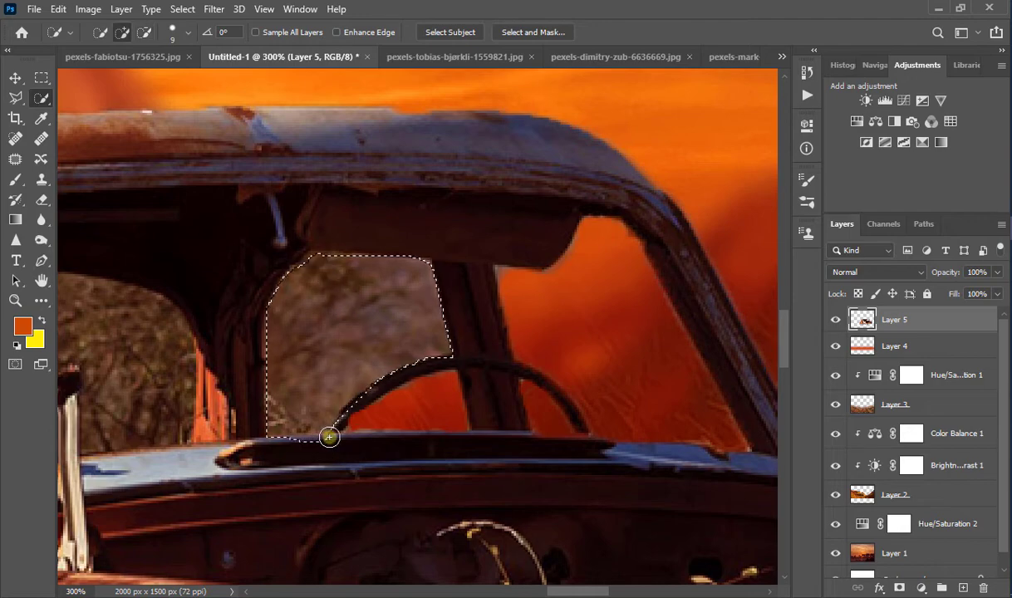
key("alt")
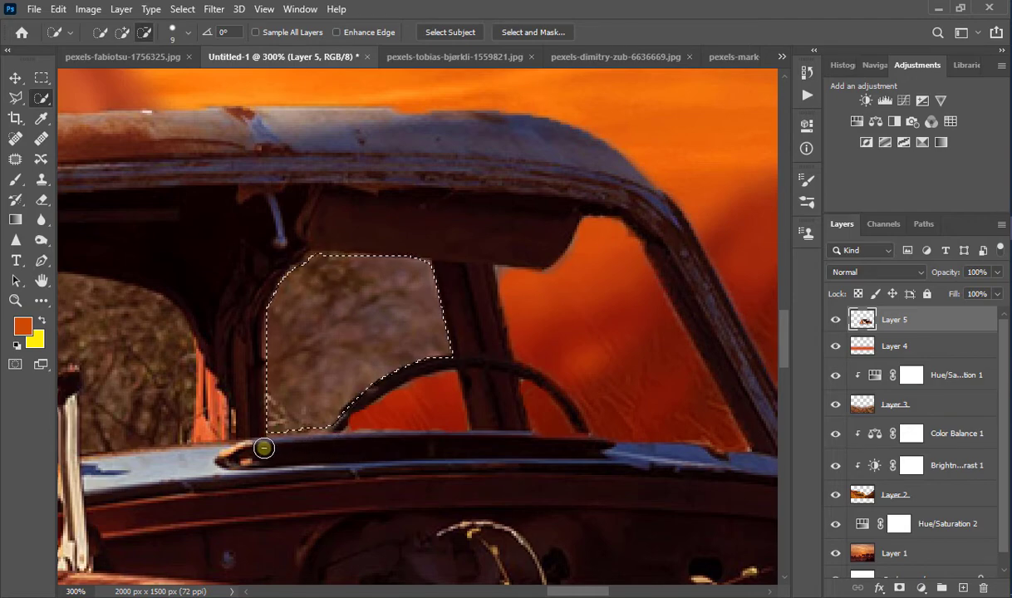
key("Delete")
key("ctrl+d")
Select the background in the large left windshield opening, excluding the upright metal arm, red strip and frame, then delete it and deselect
left_click_drag(329, 331, 755, 334)
key("ctrl+z")
left_click_drag(606, 403, 603, 328)
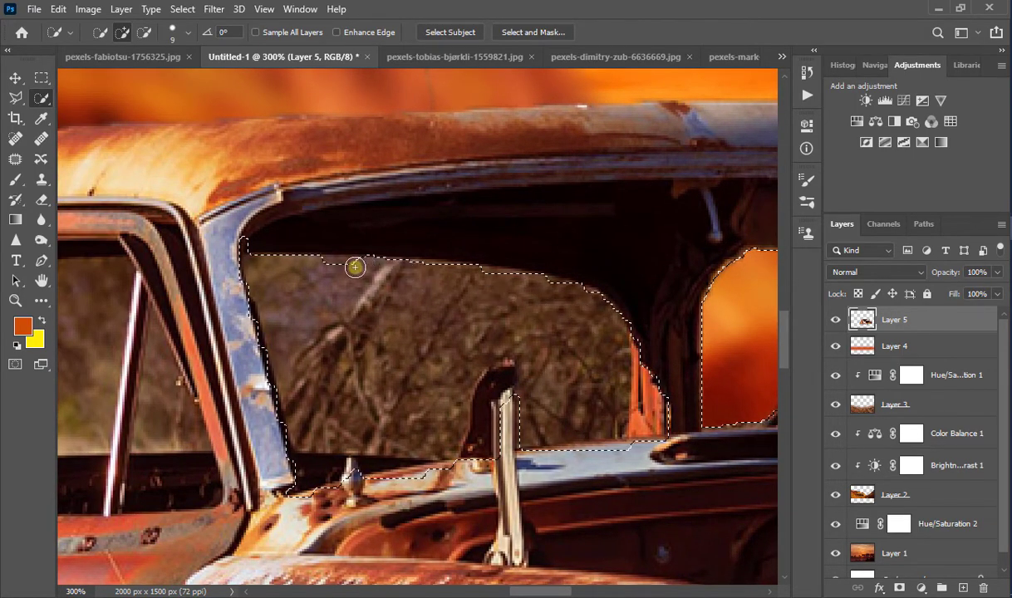
mouse_move(355, 266)
left_mouse_down()
mouse_move(325, 268)
mouse_move(553, 292)
left_mouse_up()
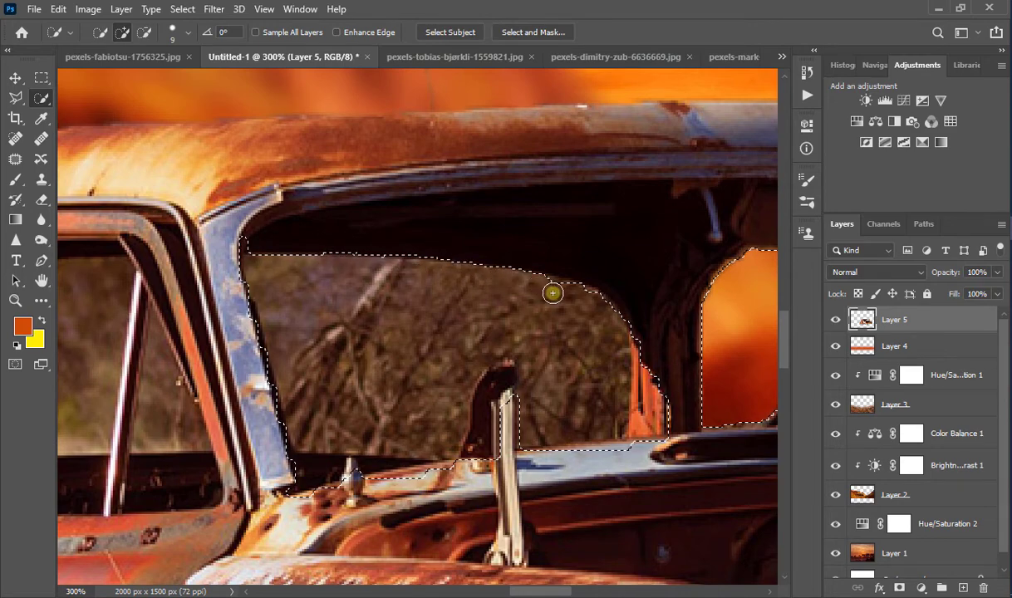
left_click(668, 383, "alt")
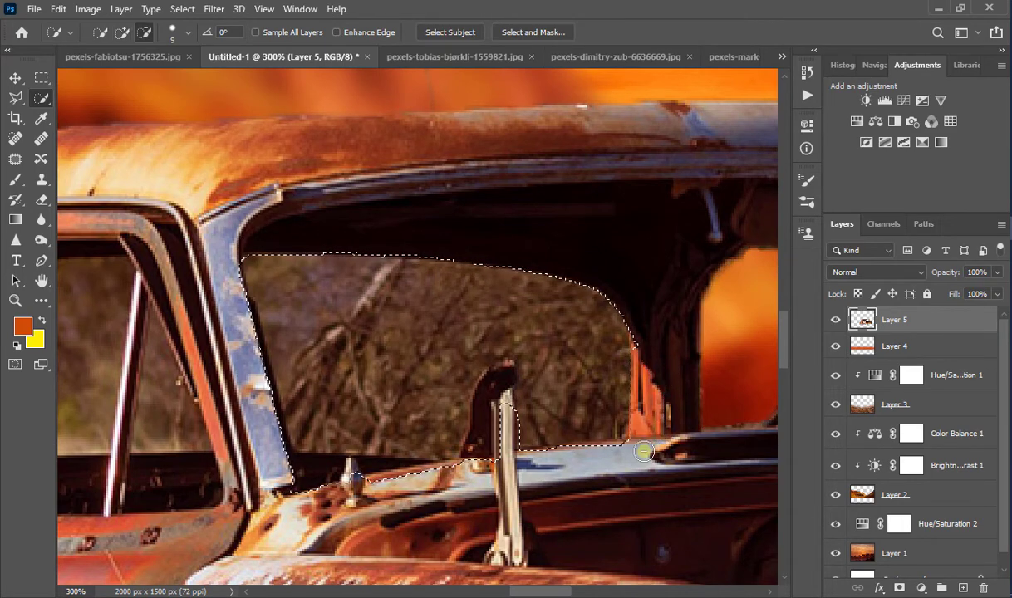
left_click_drag(494, 455, 493, 425, "alt")
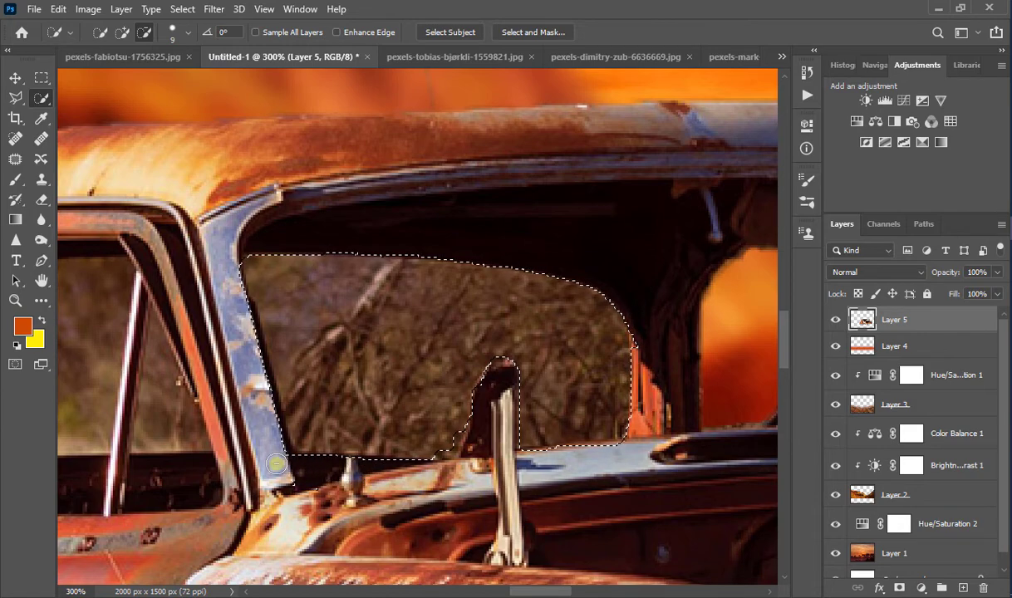
mouse_move(338, 467)
left_mouse_down("alt")
mouse_move(291, 467)
mouse_move(274, 428)
left_mouse_up("alt")
left_click_drag(257, 381, 244, 298, "alt")
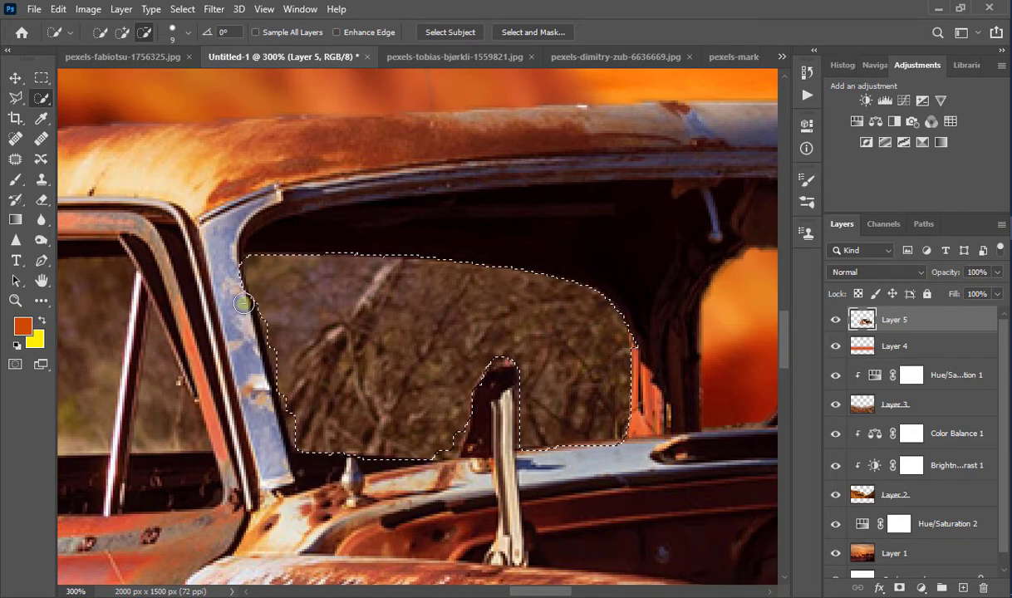
key("Delete")
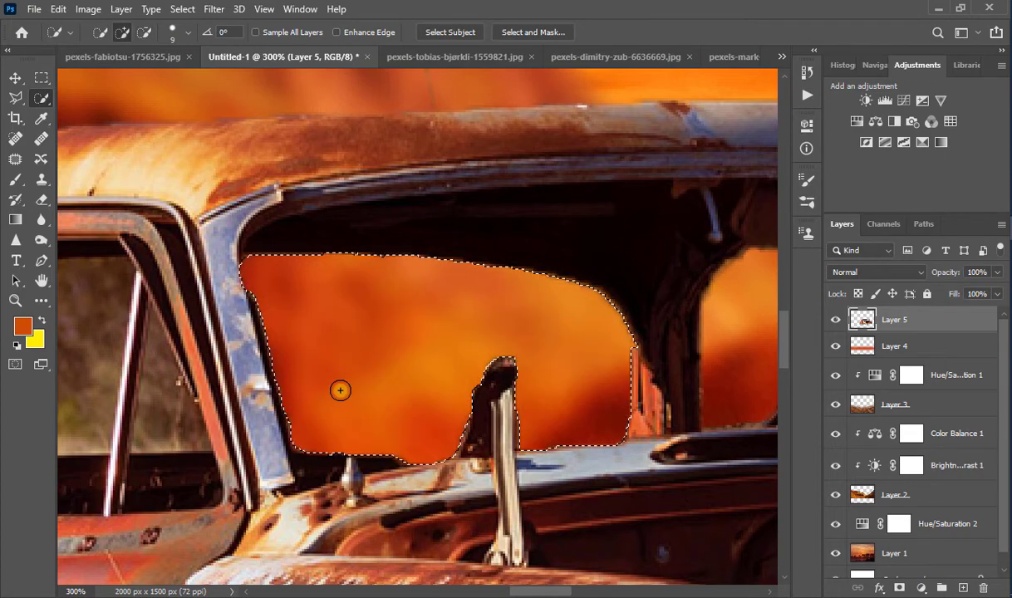
key("ctrl+d")
Select the background in the front door's main window, exclude the chrome bar and frame, delete it and deselect
left_click_drag(397, 390, 671, 378)
mouse_move(368, 384)
left_mouse_down()
mouse_move(353, 362)
mouse_move(360, 336)
mouse_move(326, 297)
mouse_move(322, 221)
mouse_move(291, 316)
left_mouse_up()
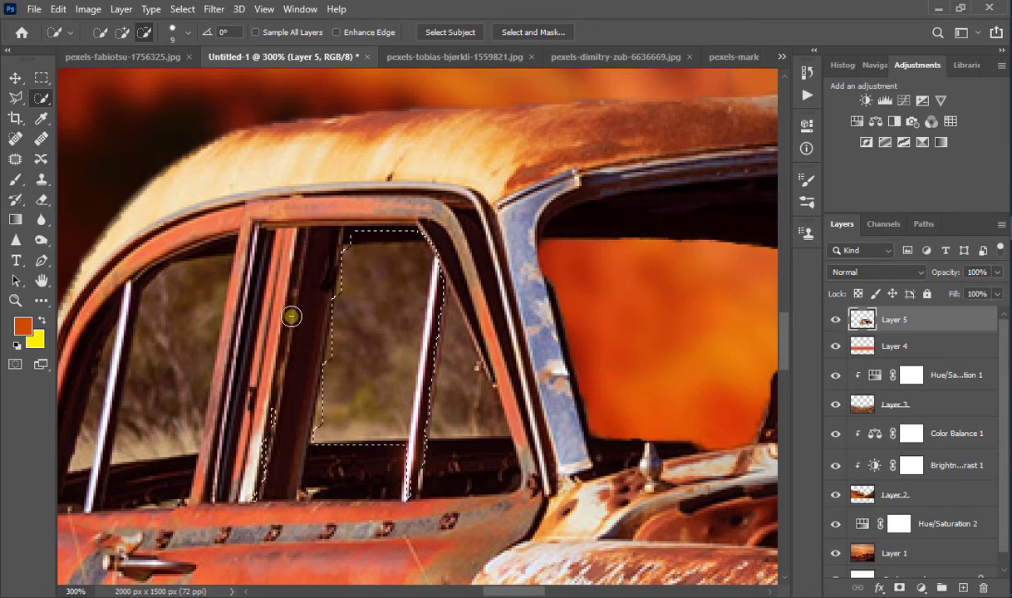
left_click_drag(406, 486, 428, 420)
mouse_move(449, 314)
left_mouse_down()
mouse_move(447, 248)
mouse_move(425, 403)
left_mouse_up()
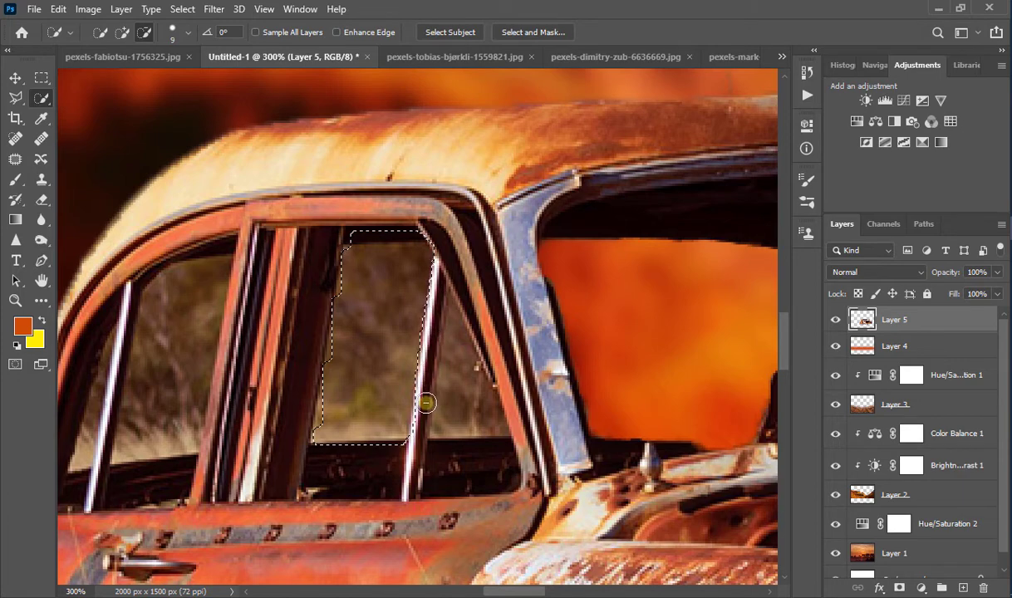
mouse_move(432, 208)
left_mouse_down()
mouse_move(413, 226)
mouse_move(377, 229)
left_mouse_up()
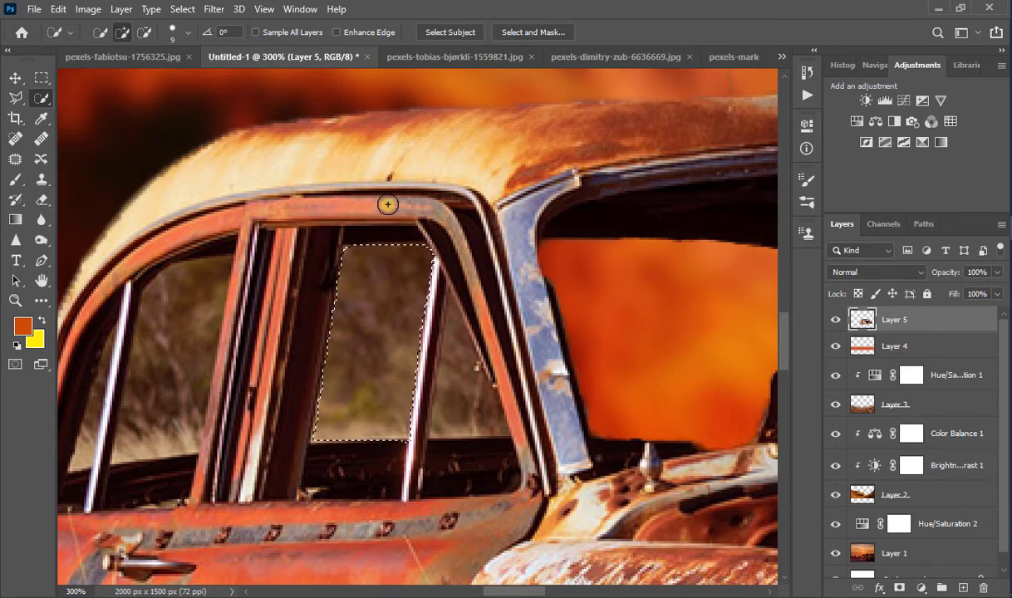
key("Delete")
key("ctrl+d")
Select the background in the front door's triangular vent window up to its narrow tip and delete it
mouse_move(468, 380)
left_mouse_down()
mouse_move(474, 309)
mouse_move(501, 373)
mouse_move(455, 366)
mouse_move(456, 357)
left_mouse_up()
key("alt")
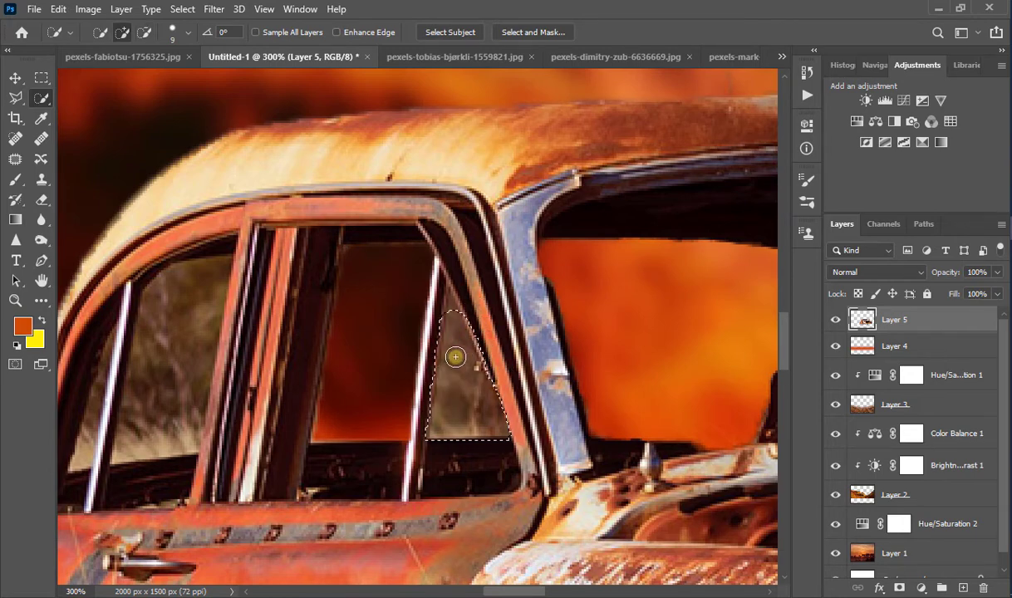
key("bracketleft")
key("bracketleft")
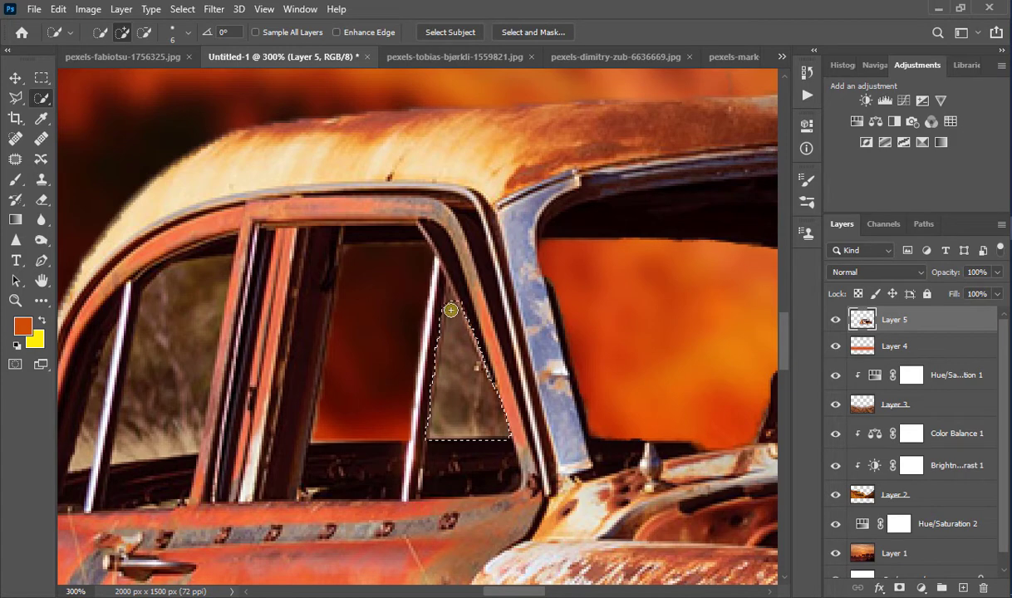
mouse_move(450, 307)
left_mouse_down()
mouse_move(449, 296)
mouse_move(459, 315)
left_mouse_up()
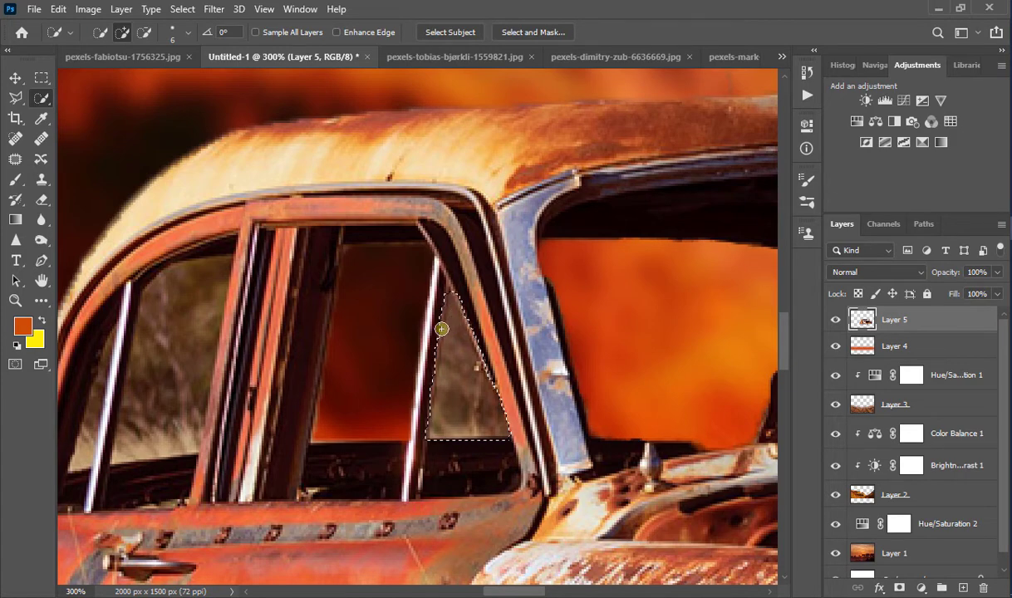
key("Delete")
Select and delete the background in the rear door's main window
mouse_move(198, 301)
left_mouse_down()
mouse_move(536, 263)
mouse_move(588, 195)
mouse_move(505, 198)
mouse_move(486, 215)
mouse_move(452, 261)
mouse_move(448, 324)
left_mouse_up()
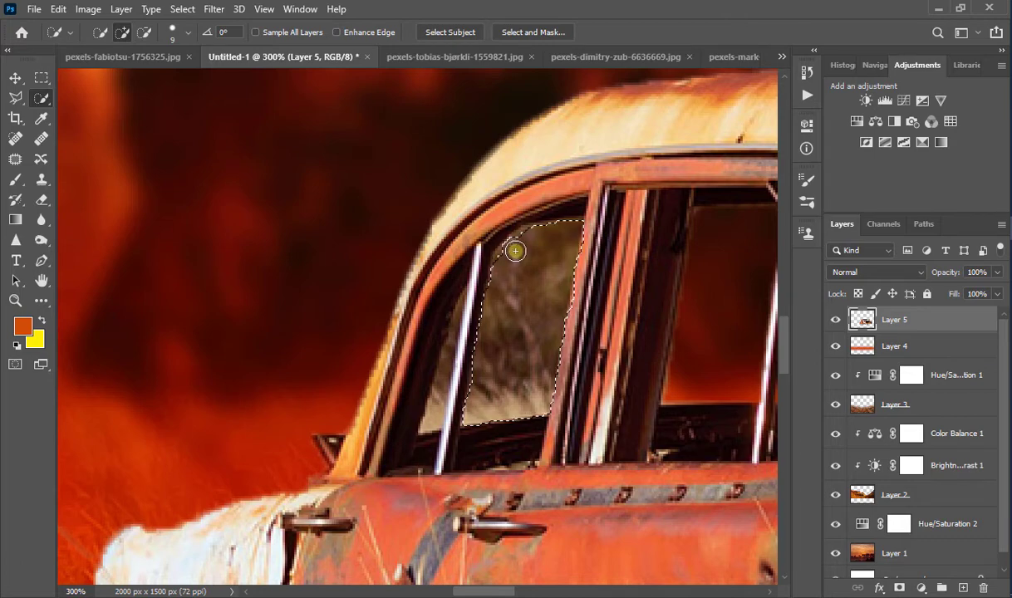
key("Delete")
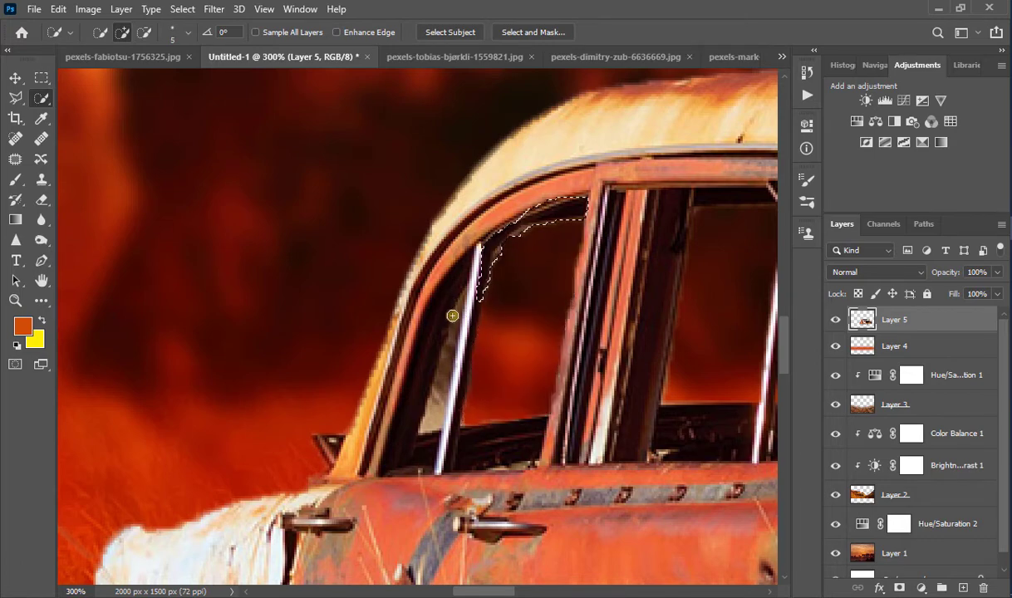
Select the background visible in the rear door's narrow vent window with Quick Selection, excluding the chrome bar and dark frame
left_click_drag(462, 298, 455, 331)
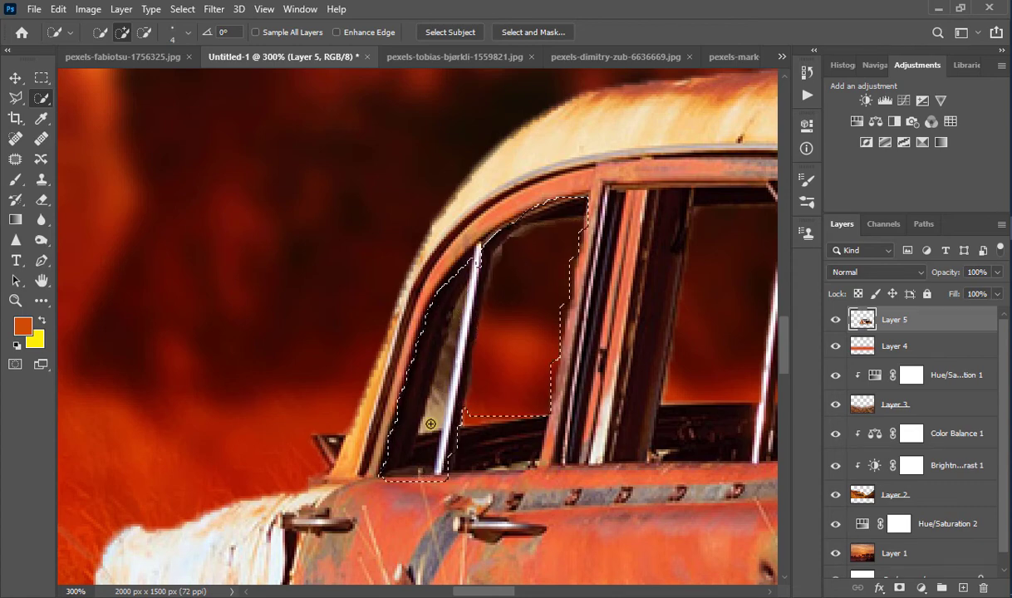
key("ctrl+d")
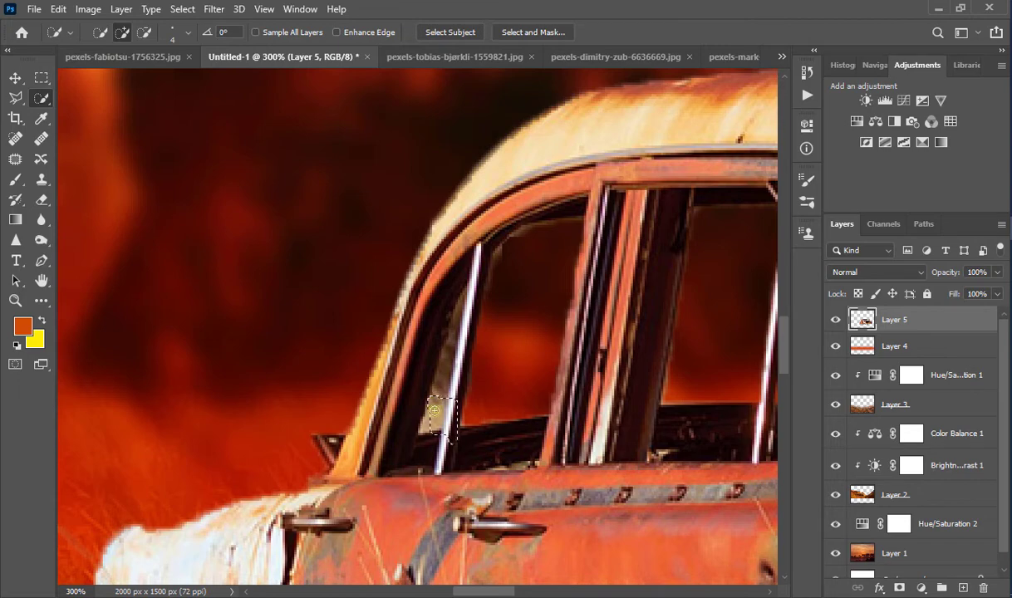
left_click_drag(425, 426, 451, 438)
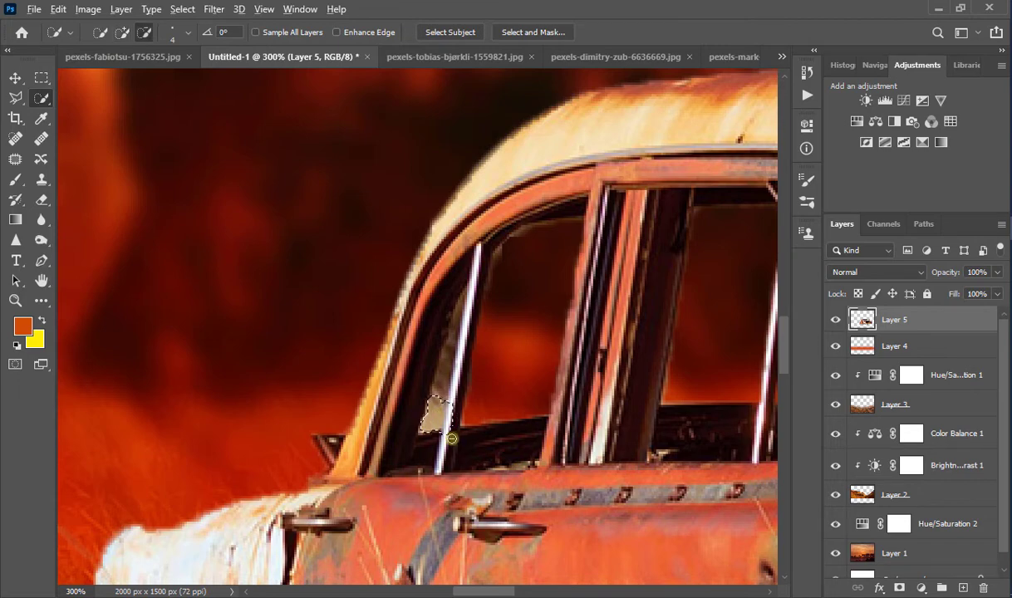
key("alt")
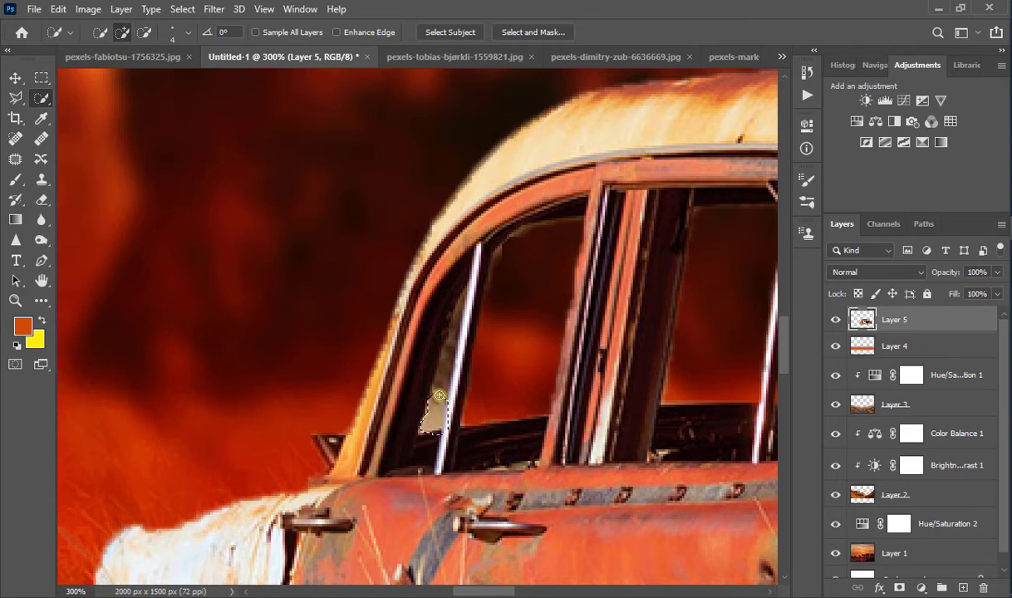
mouse_move(442, 381)
left_mouse_down()
mouse_move(391, 449)
mouse_move(483, 301)
mouse_move(480, 310)
left_mouse_up()
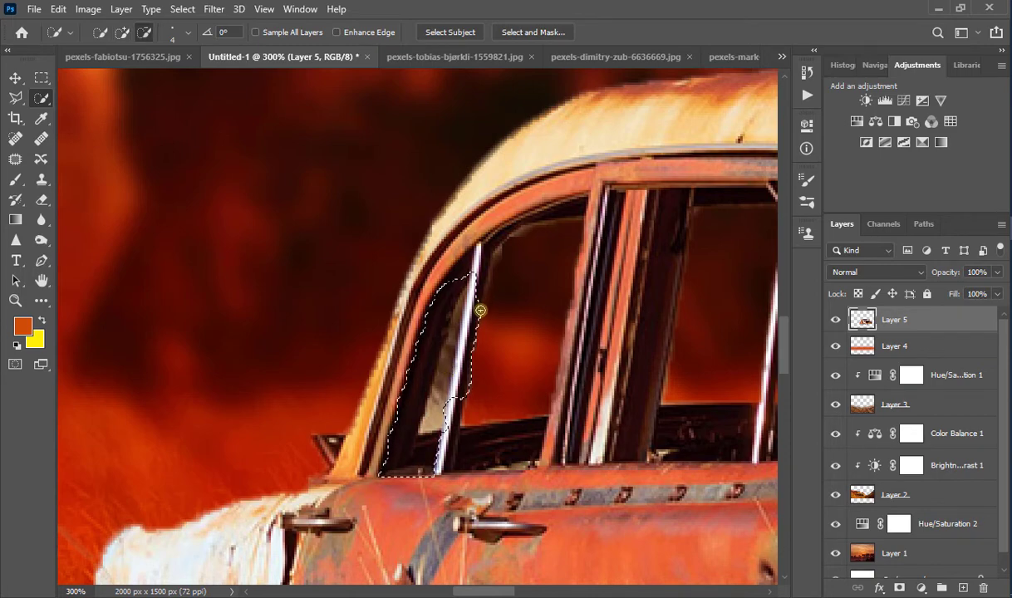
mouse_move(459, 400)
left_mouse_down()
mouse_move(440, 366)
mouse_move(449, 322)
mouse_move(471, 315)
left_mouse_up()
mouse_move(482, 273)
left_mouse_down()
mouse_move(458, 271)
mouse_move(436, 300)
left_mouse_up()
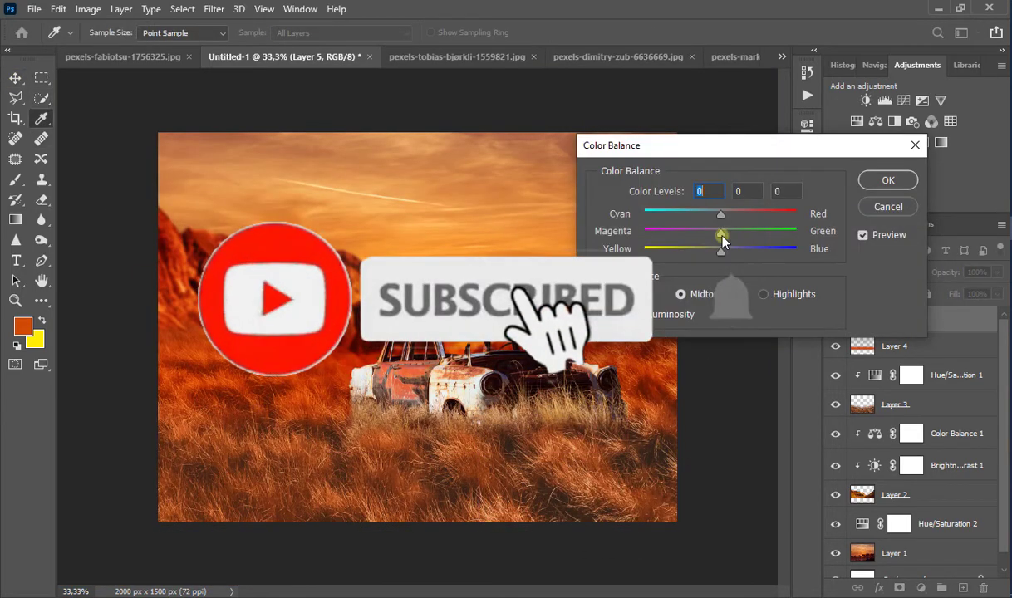
Shift the car layer's midtones toward red and yellow with Color Balance
left_click_drag(721, 214, 757, 213)
left_click_drag(709, 250, 698, 253)
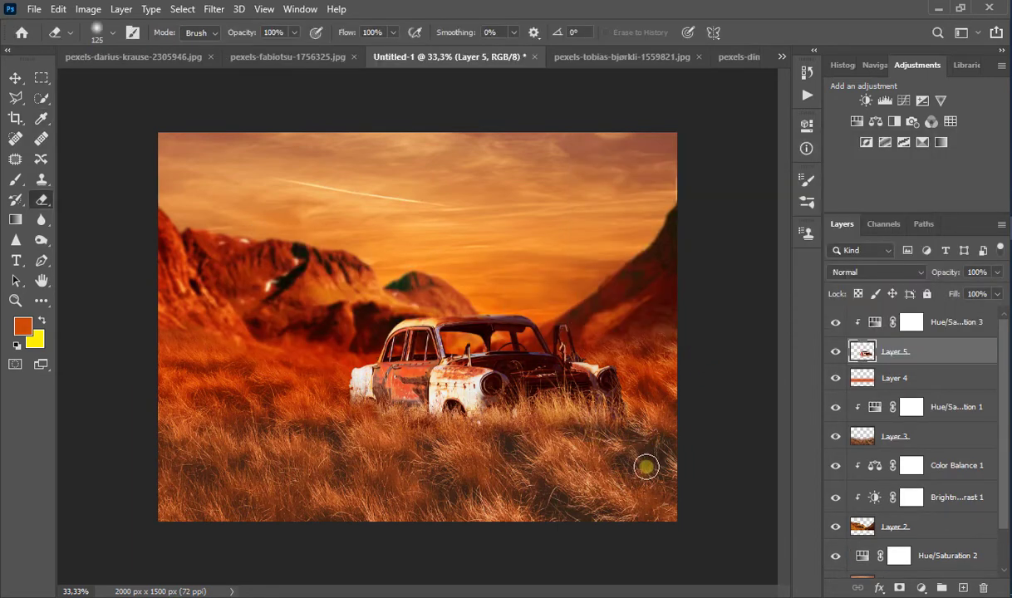
Erase the leftover grass edge beside and below the car's far headlight on Layer 5 with a soft 125 px eraser
key("ctrl+minus")
left_click(555, 420, "ctrl")
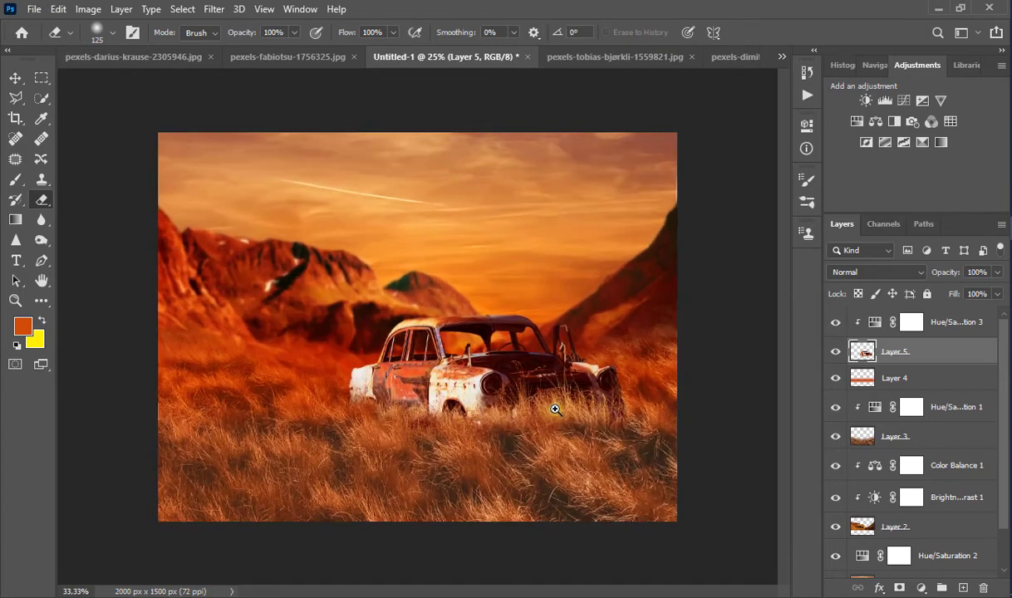
left_click(553, 409, "ctrl")
left_click(33, 79)
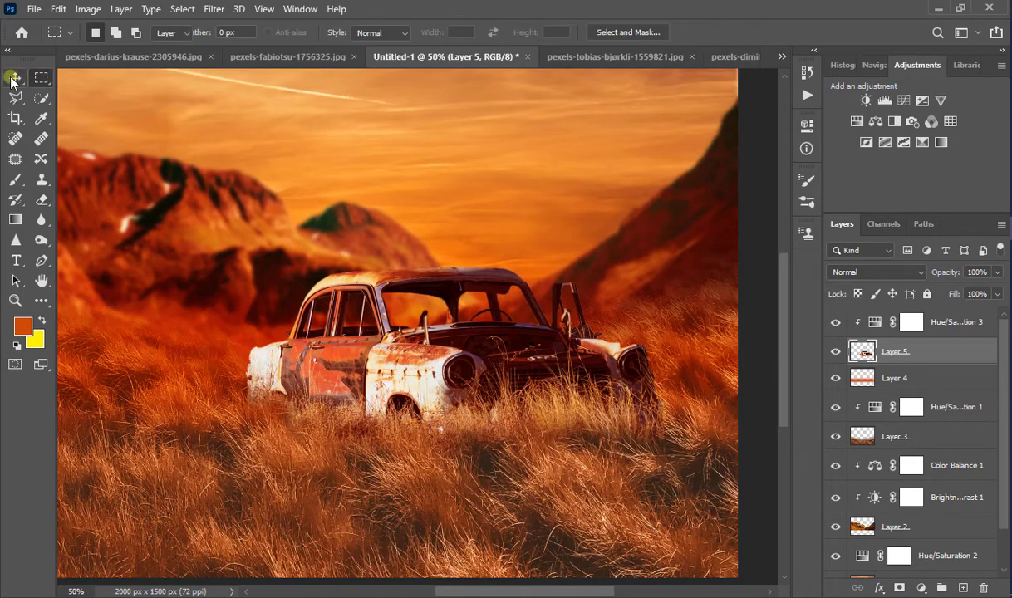
left_click(14, 76)
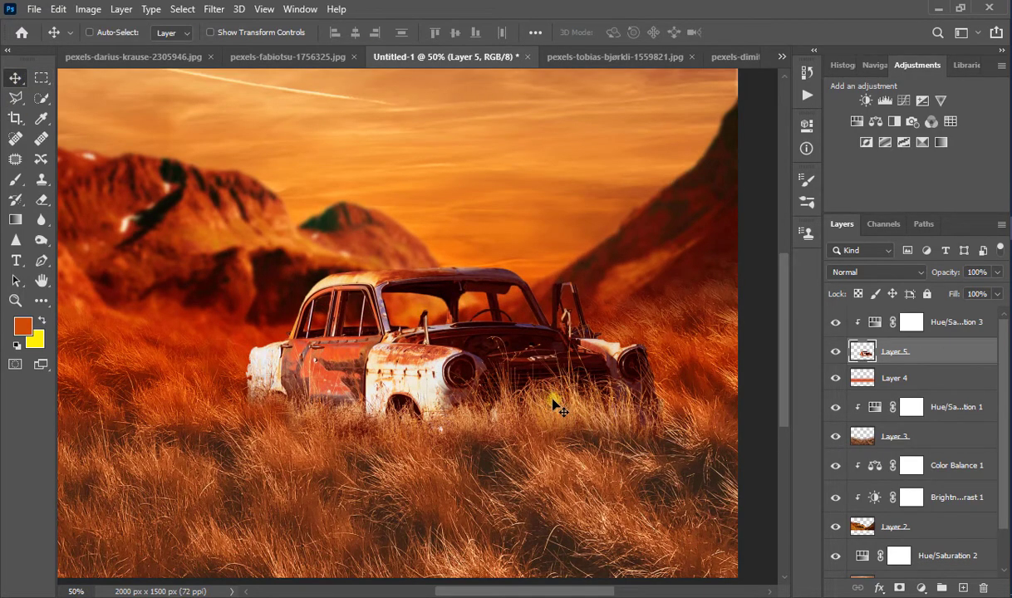
left_click_drag(553, 400, 552, 429)
key("ctrl+plus")
key("ctrl+plus")
key("e")
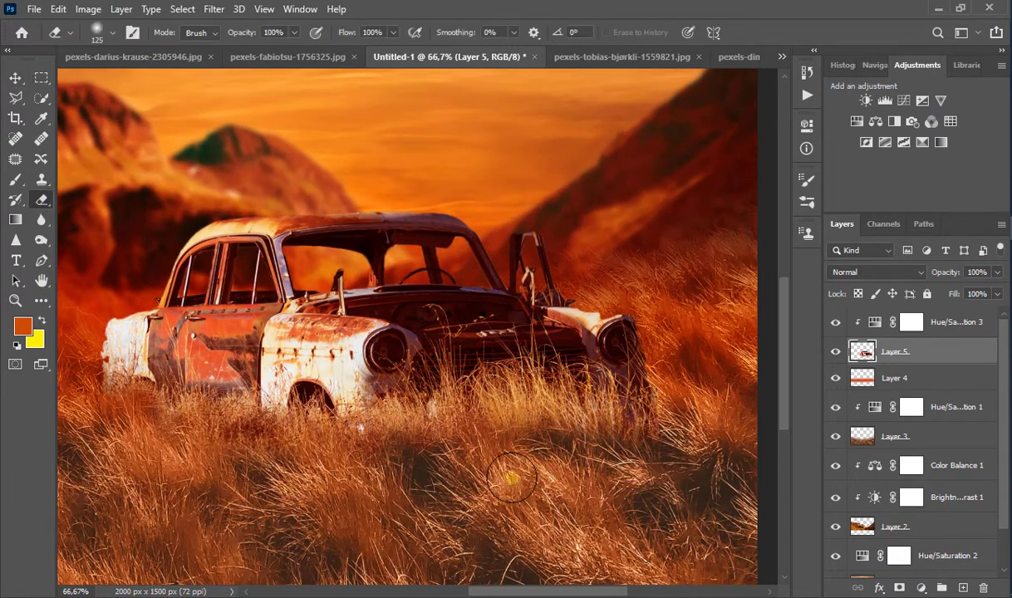
mouse_move(675, 403)
left_mouse_down()
mouse_move(672, 436)
mouse_move(673, 393)
mouse_move(662, 433)
mouse_move(610, 449)
left_mouse_up()
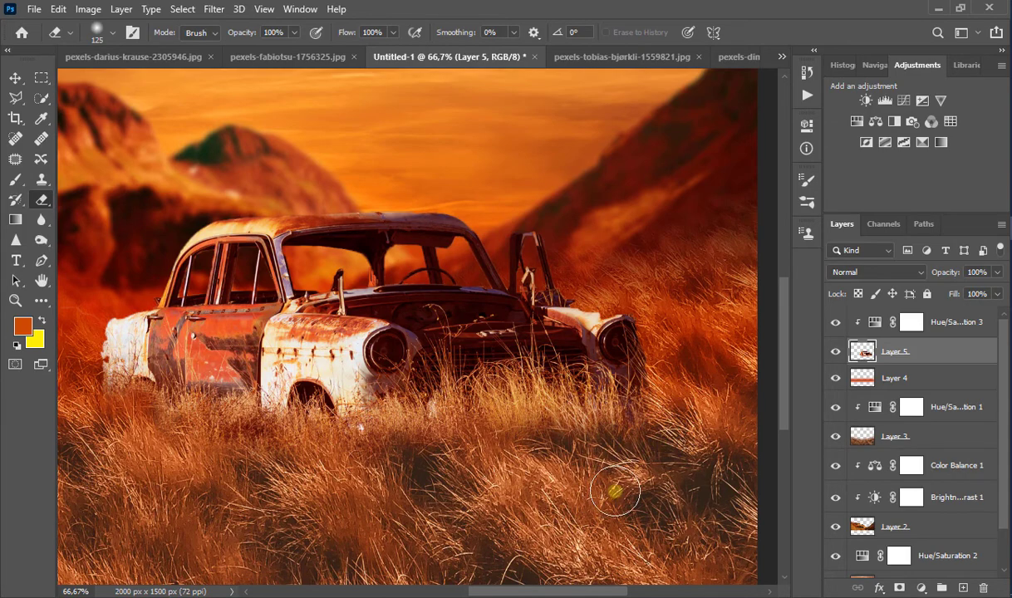
Apply another Color Balance to the car layer, setting the midtones to about +50 toward red and shifting them slightly toward yellow
left_click(562, 498, "ctrl+alt")
left_click(562, 498, "ctrl+alt")
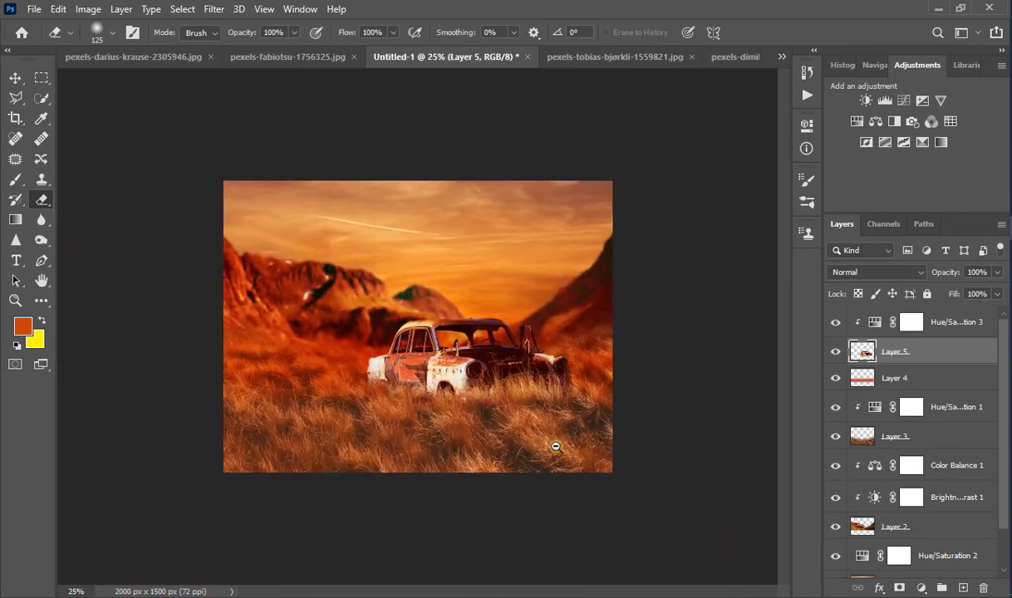
left_click(540, 428, "ctrl+alt")
left_click(498, 366, "ctrl")
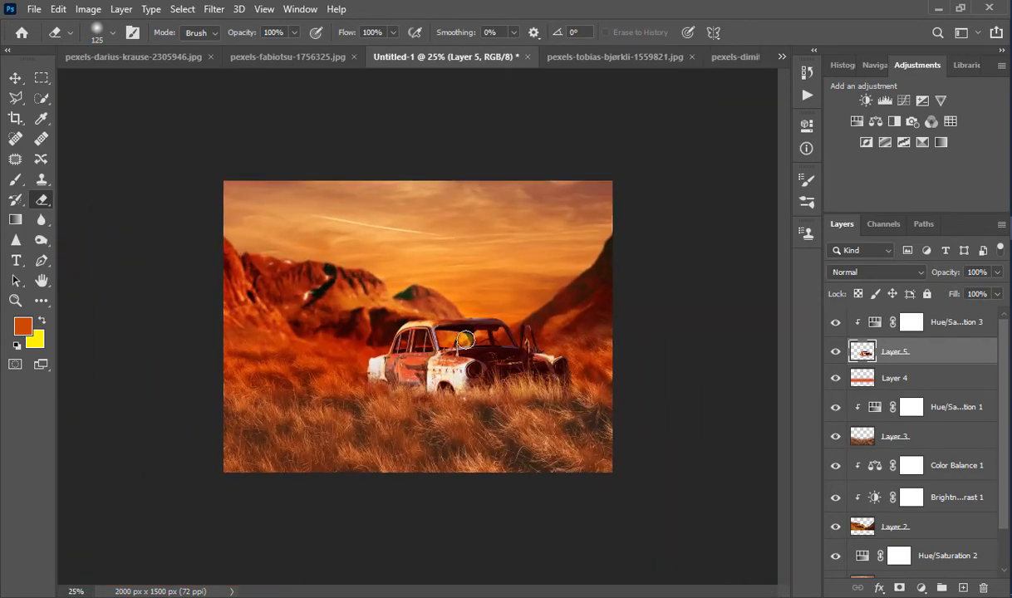
left_click(13, 78)
key("ctrl+plus")
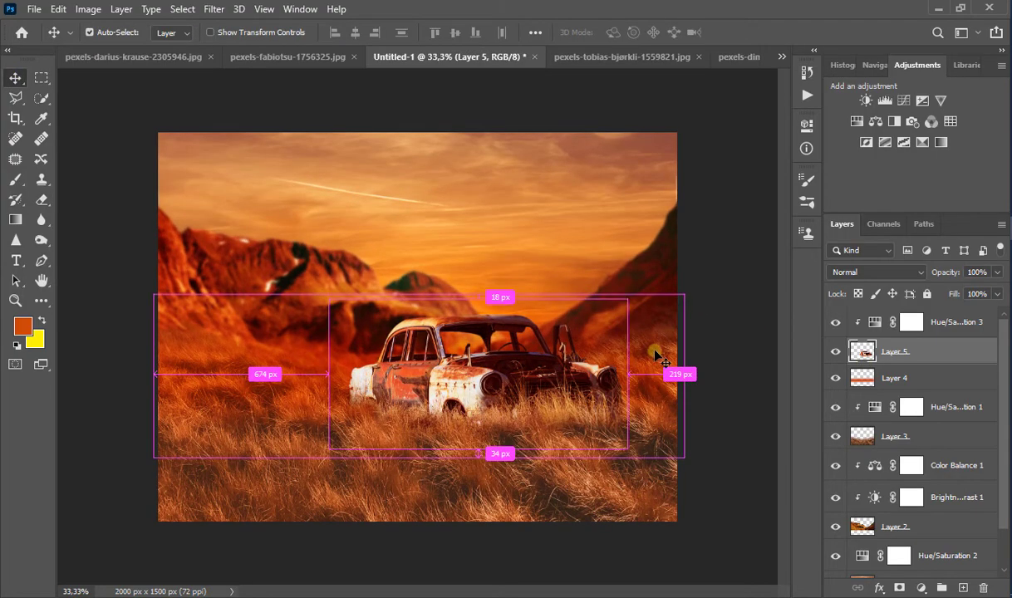
key("ctrl+b")
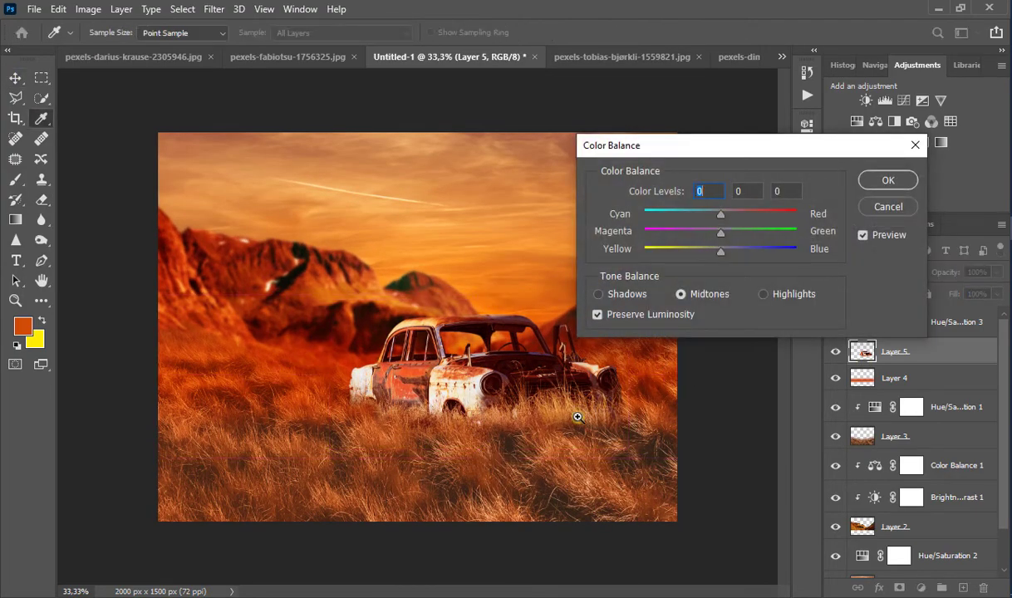
left_click(578, 417, "ctrl")
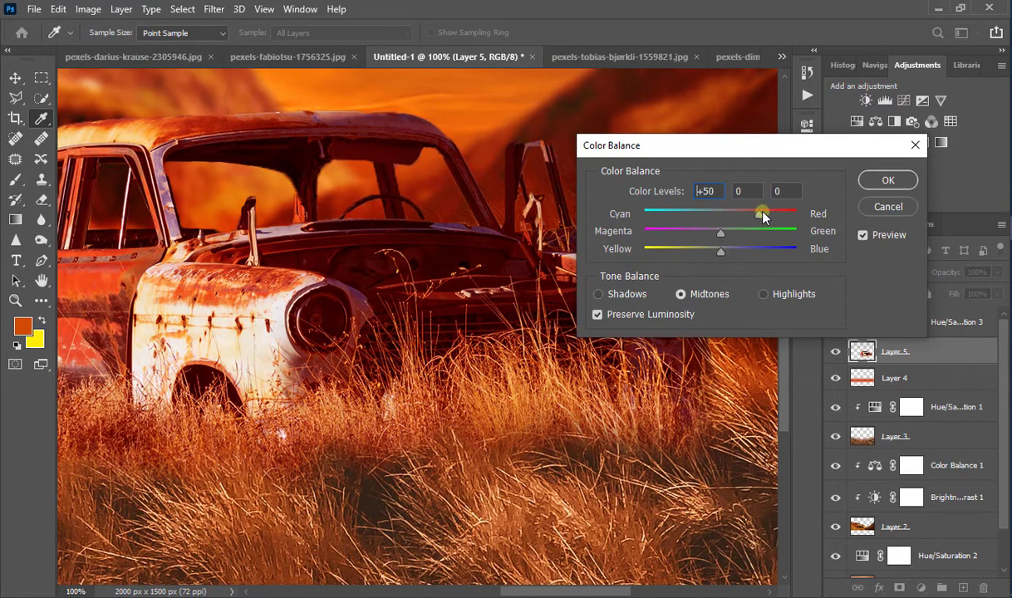
left_click_drag(763, 217, 714, 264)
scroll(598, 284, "down", 5)
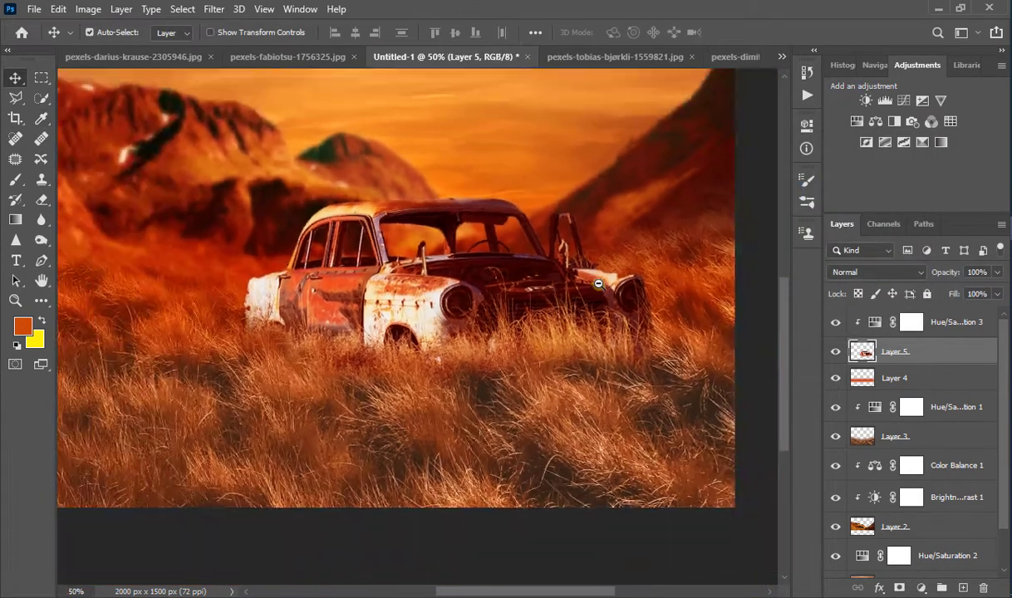
key("ctrl+minus")
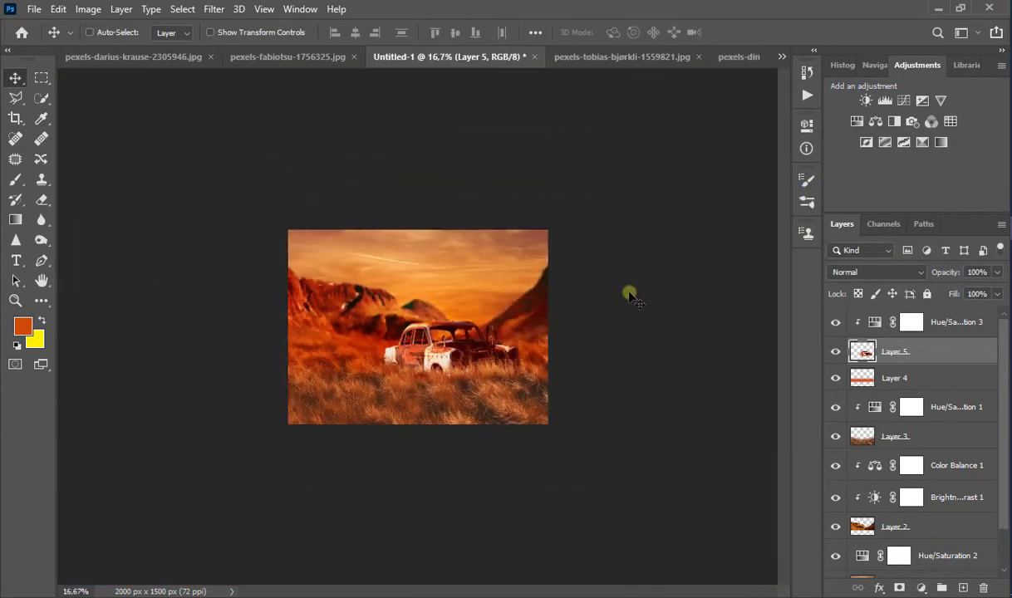
Try moving the car down to the bottom edge of the landscape, and undo the move
key("ctrl+plus")
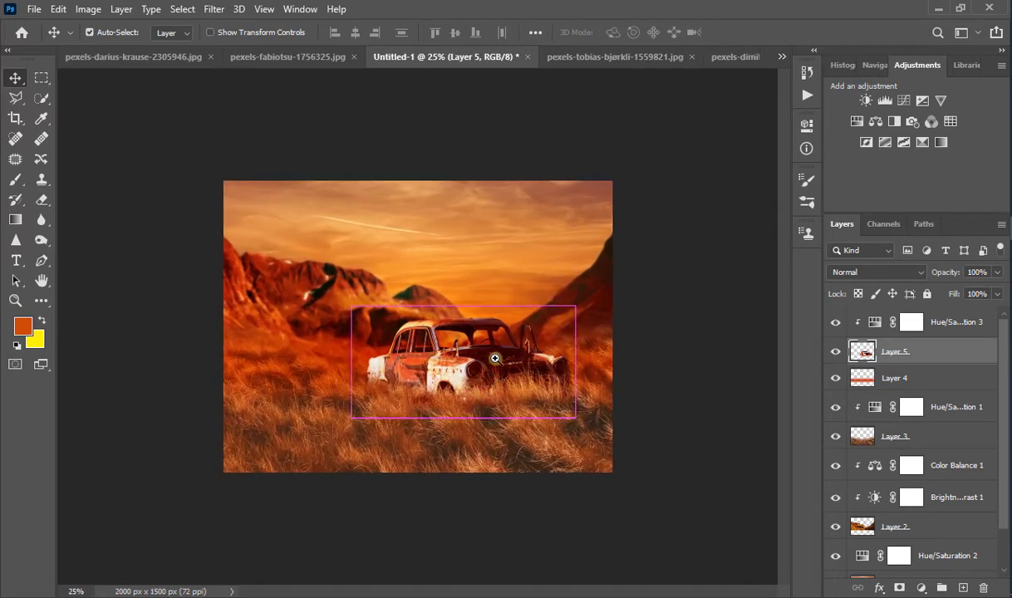
left_click_drag(472, 341, 460, 458)
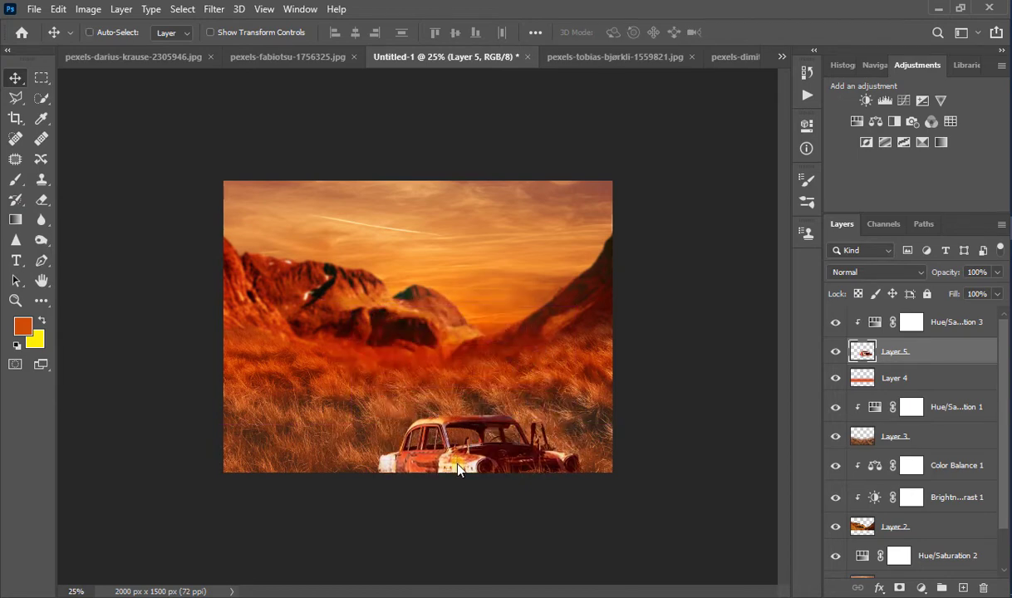
key("ctrl+z")
key("ctrl+plus")
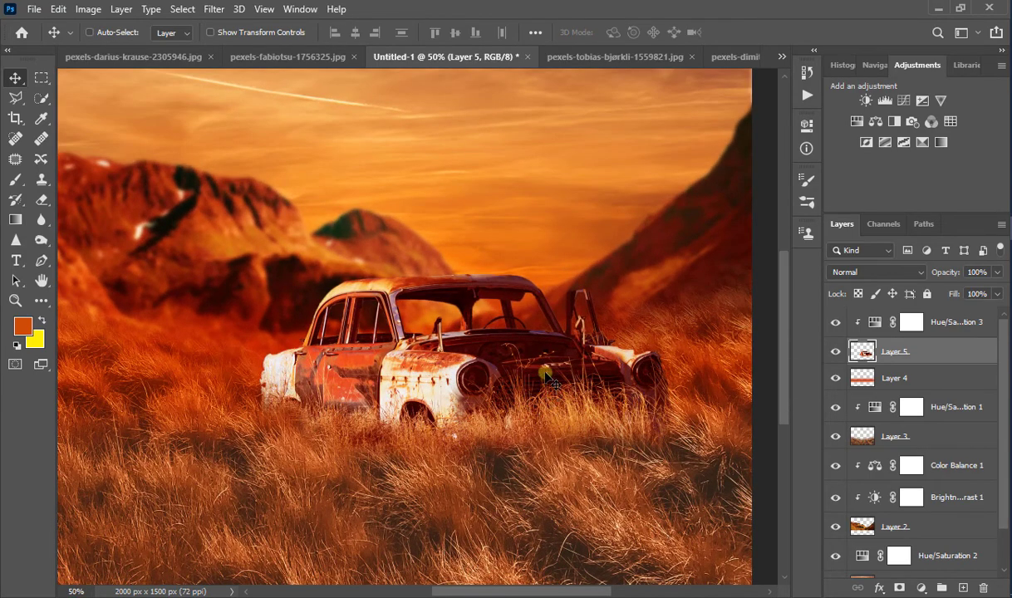
key("ctrl+minus")
key("ctrl+minus")
key("ctrl+minus")
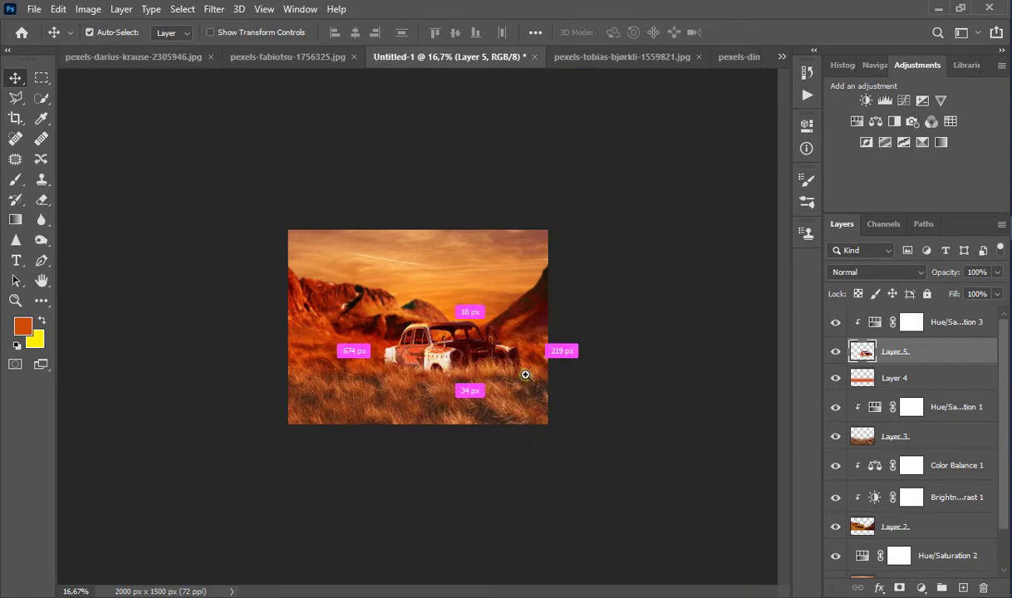
key("ctrl+plus")
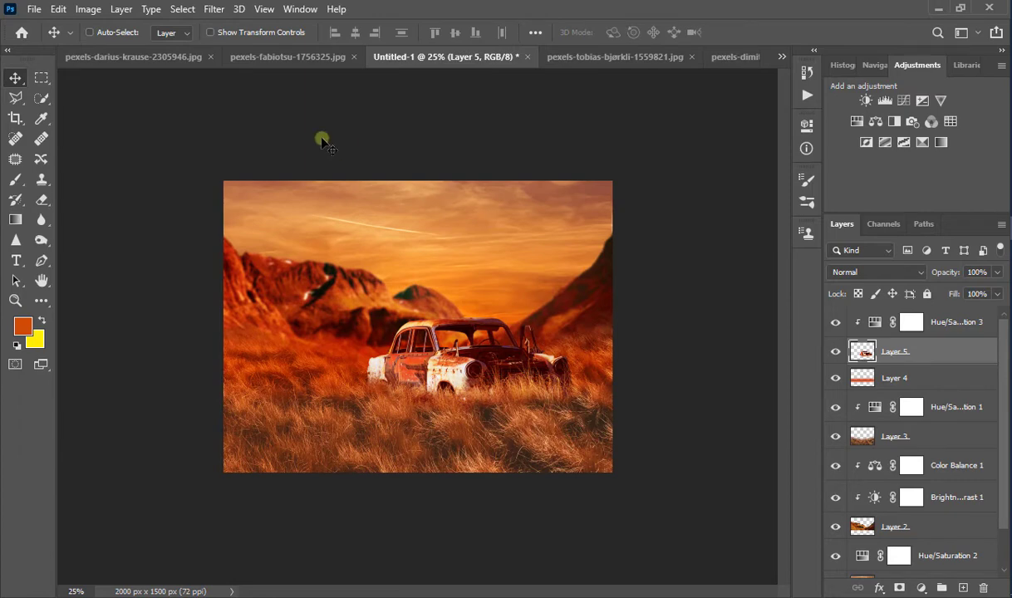
Go through the open source photos and switch to the one of the woman in a white dress
left_click(102, 58)
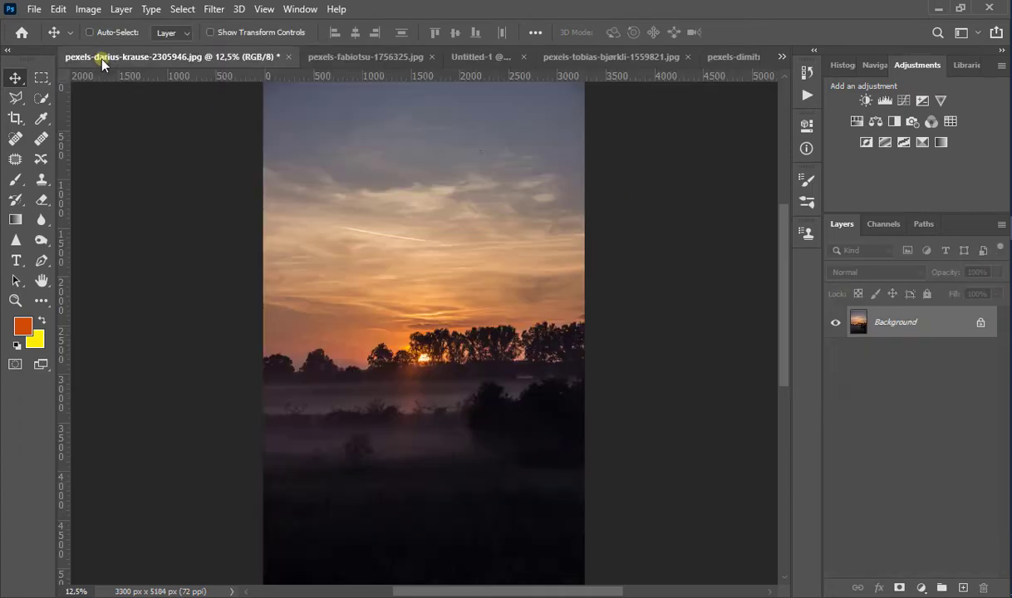
left_click(783, 57)
left_click(841, 80)
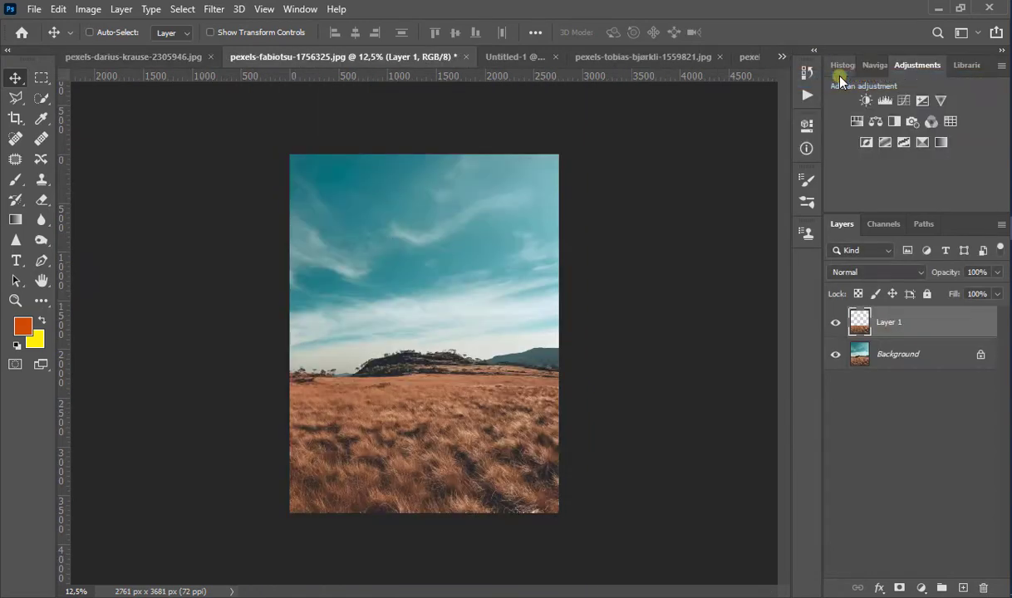
left_click(498, 58)
left_click(649, 59)
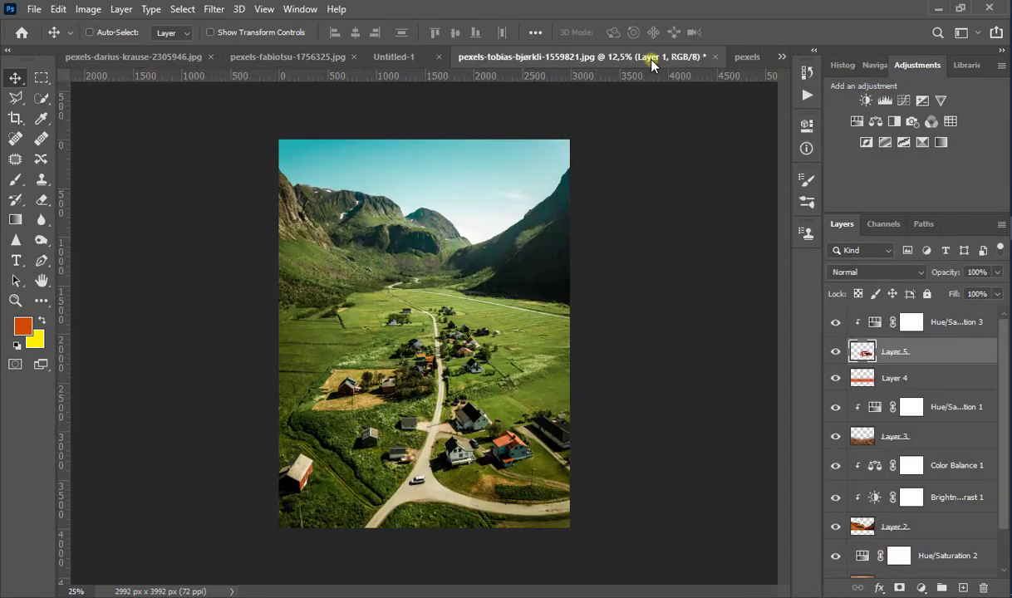
left_click(746, 58)
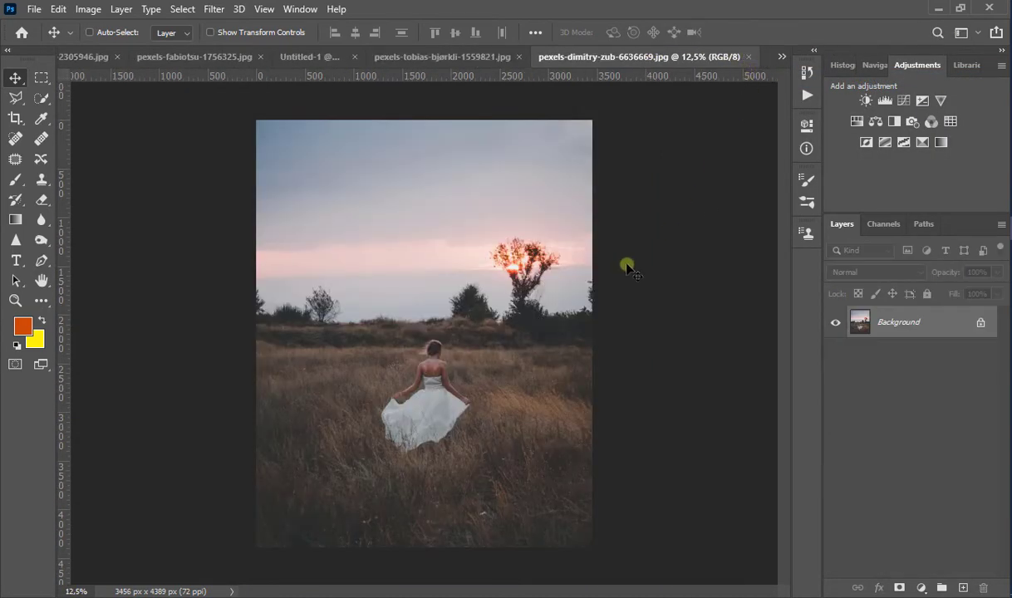
Select a rectangular area around the woman and bring it into the Untitled-1 composite as a new layer over the car
left_click(41, 78)
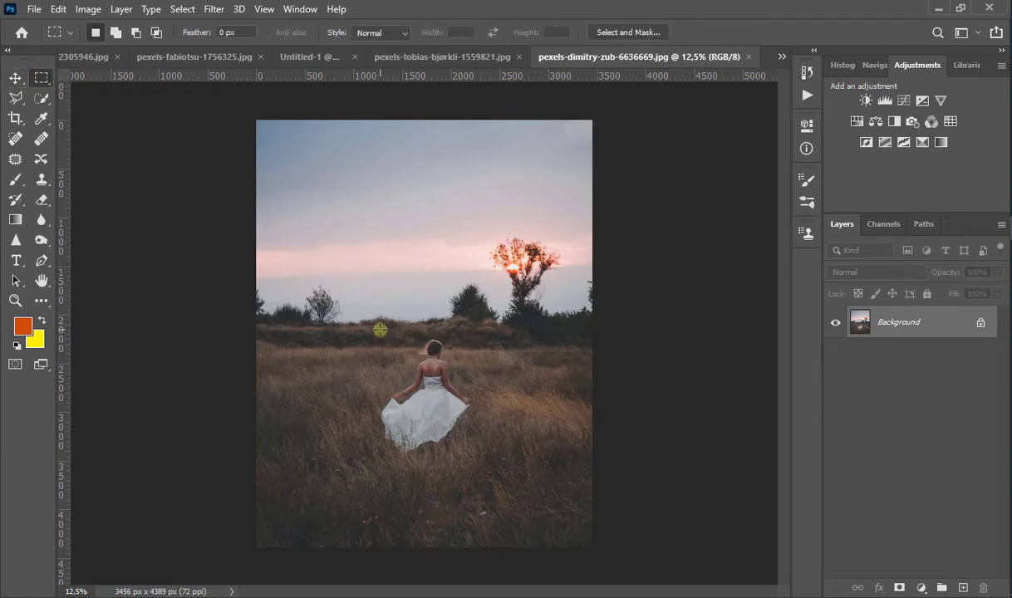
left_click_drag(380, 330, 324, 342)
key("v")
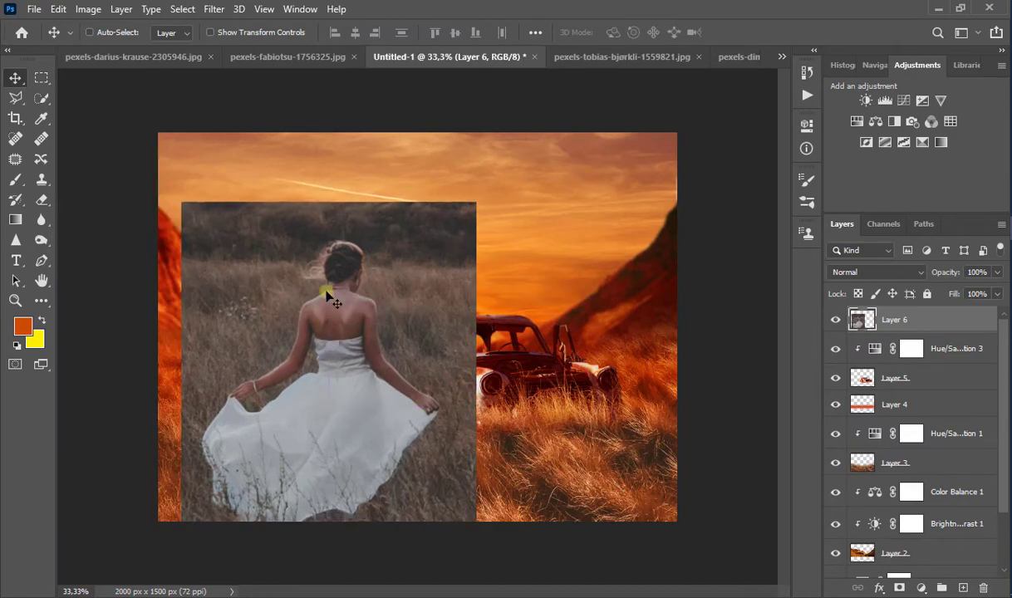
Apply Brightness/Contrast to the woman's layer with brightness 44 and contrast 64
left_click(88, 9)
mouse_move(175, 53)
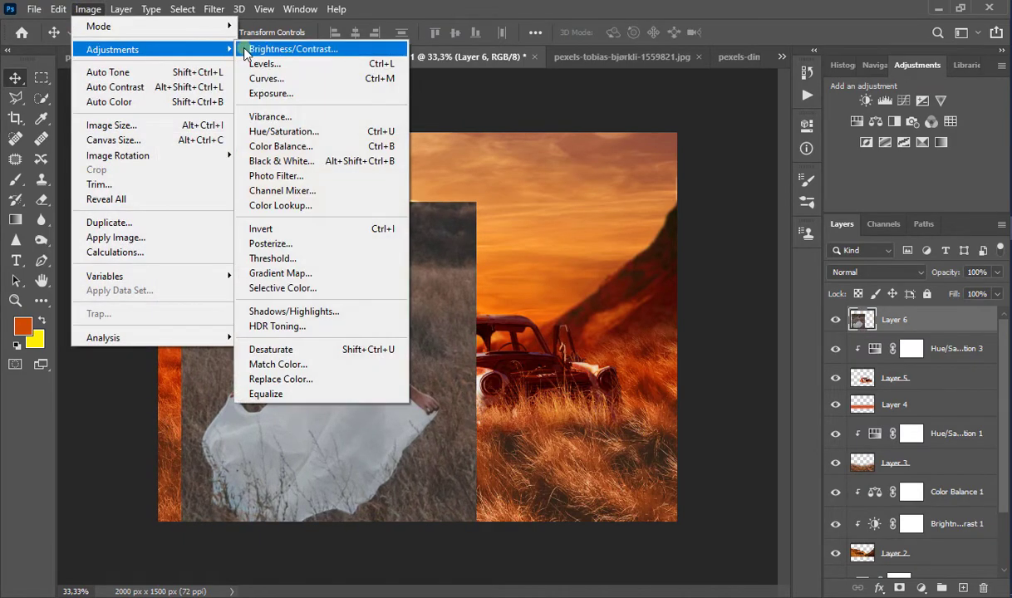
left_click(254, 49)
left_click_drag(657, 192, 675, 192)
left_click_drag(658, 231, 707, 229)
left_click_drag(676, 193, 683, 195)
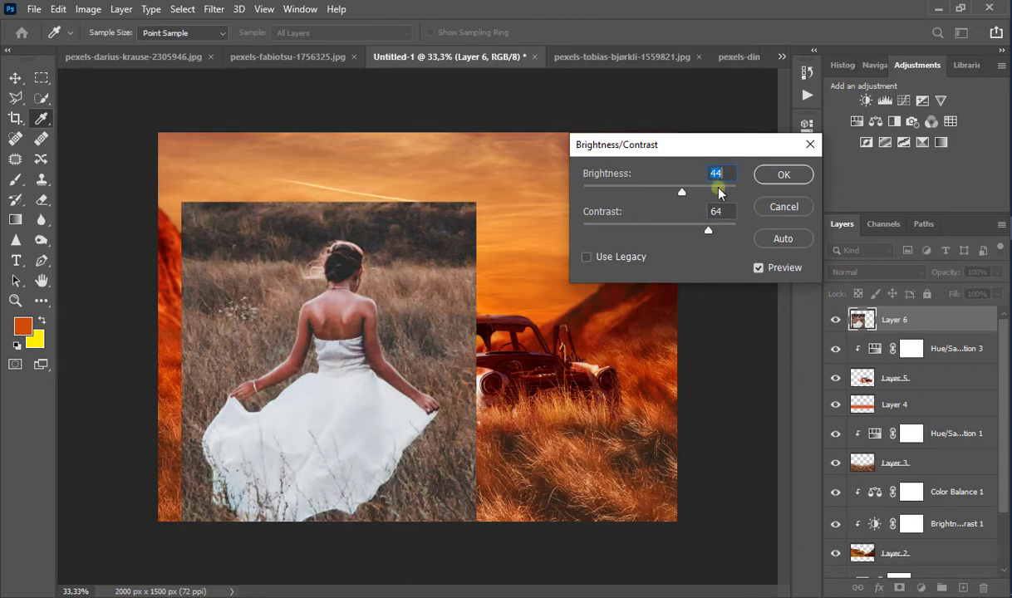
left_click(781, 176)
With the Quick Selection tool, select the photo background along the right side of the woman's head and shoulder on Layer 6
left_click(41, 98)
left_click_drag(390, 232, 488, 257)
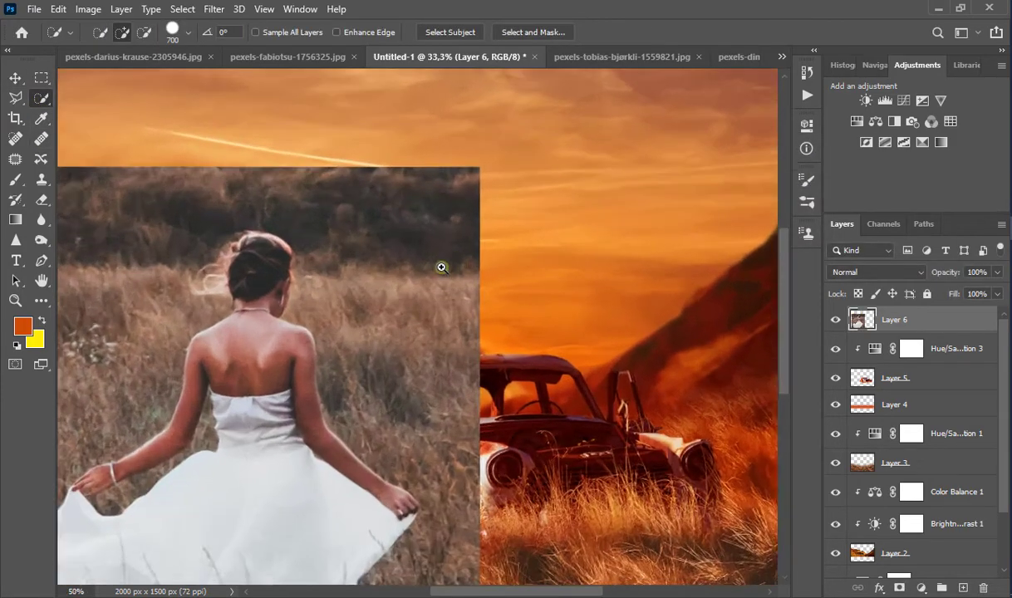
left_click(470, 263, "ctrl")
left_click(317, 306, "ctrl")
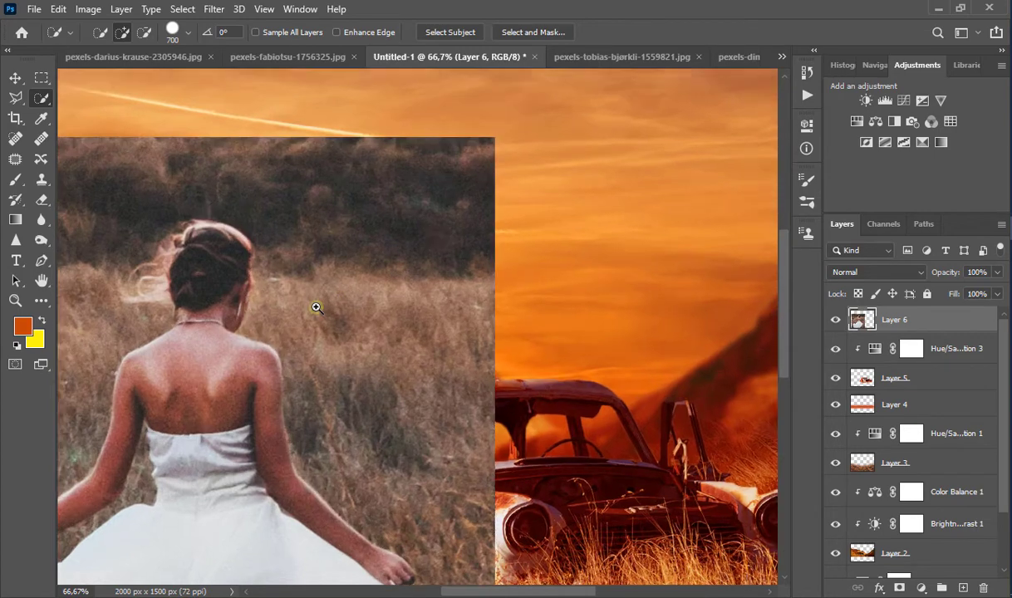
left_click(316, 308, "ctrl")
left_click(247, 282, "ctrl")
left_click_drag(247, 282, 377, 249)
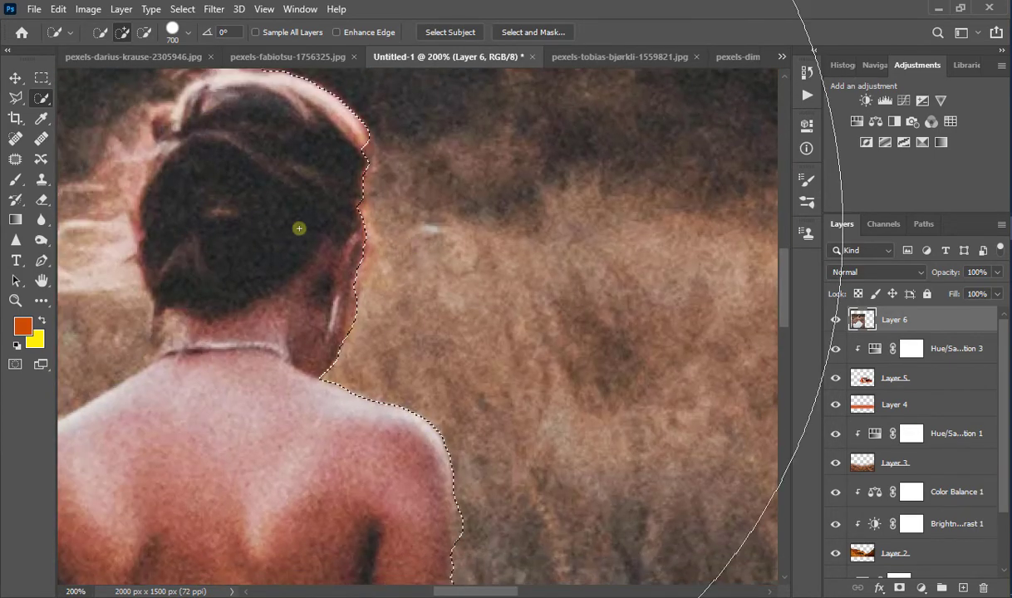
Reduce the selection brush to 35, refine the selection along the woman's right side down to her hand, and delete that background
key("bracketleft")
key("bracketleft")
key("bracketleft")
key("bracketleft")
key("bracketleft")
key("bracketleft")
key("bracketleft")
key("bracketleft")
key("bracketleft")
key("bracketleft")
key("bracketleft")
key("bracketleft")
key("bracketleft")
key("bracketleft")
key("bracketleft")
key("bracketleft")
key("bracketleft")
key("bracketleft")
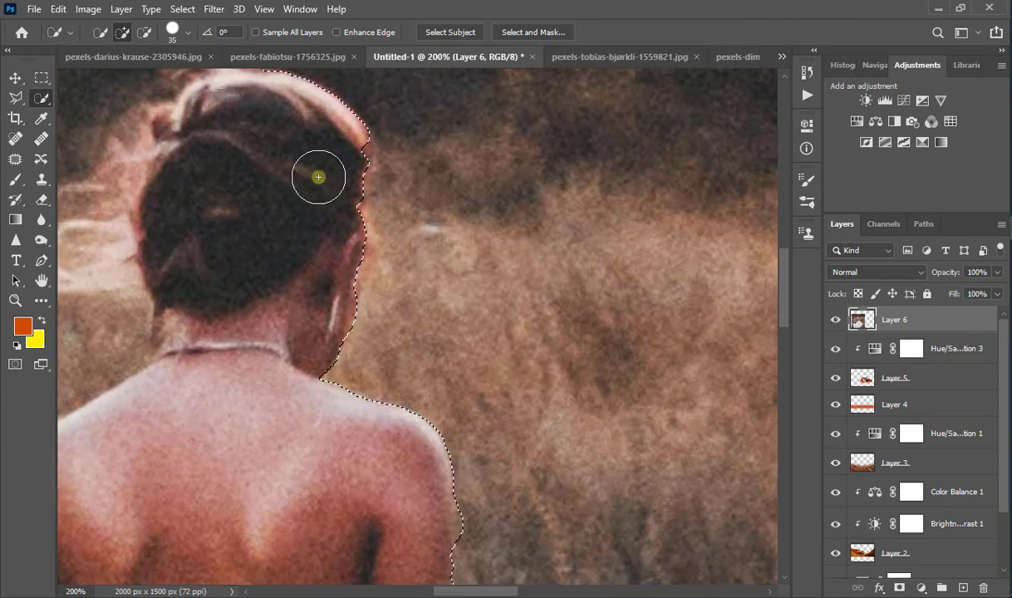
mouse_move(343, 153)
left_mouse_down()
mouse_move(334, 160)
mouse_move(330, 293)
left_mouse_up()
scroll(414, 259, "down", 3)
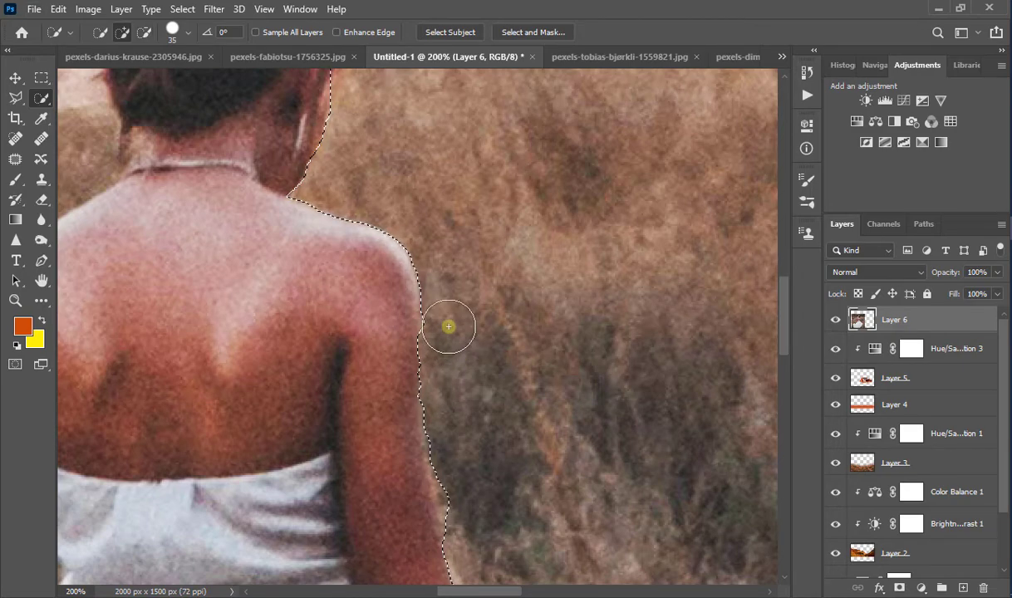
scroll(452, 334, "down", 3)
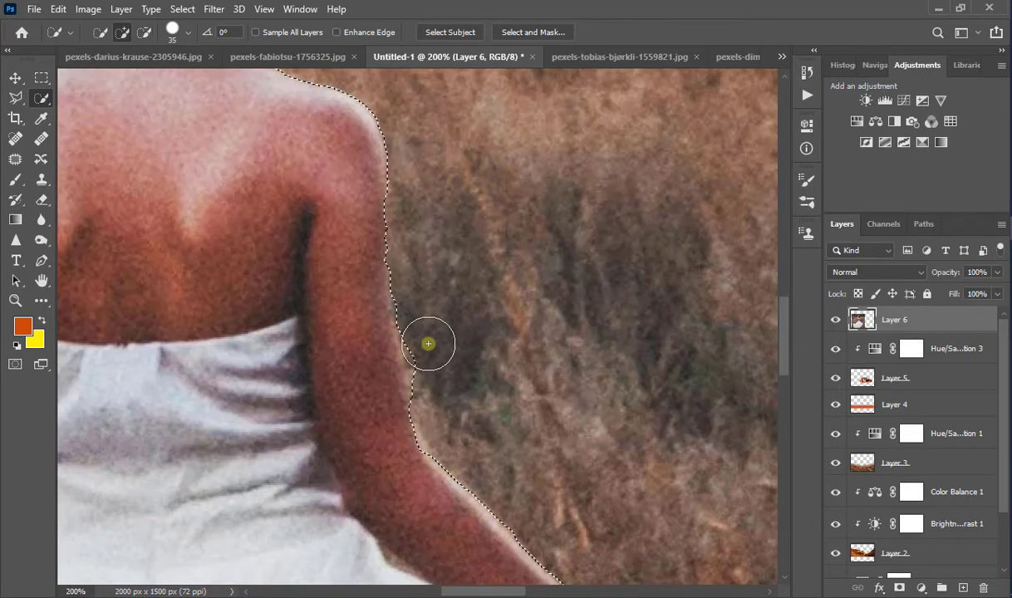
scroll(427, 381, "down", 1)
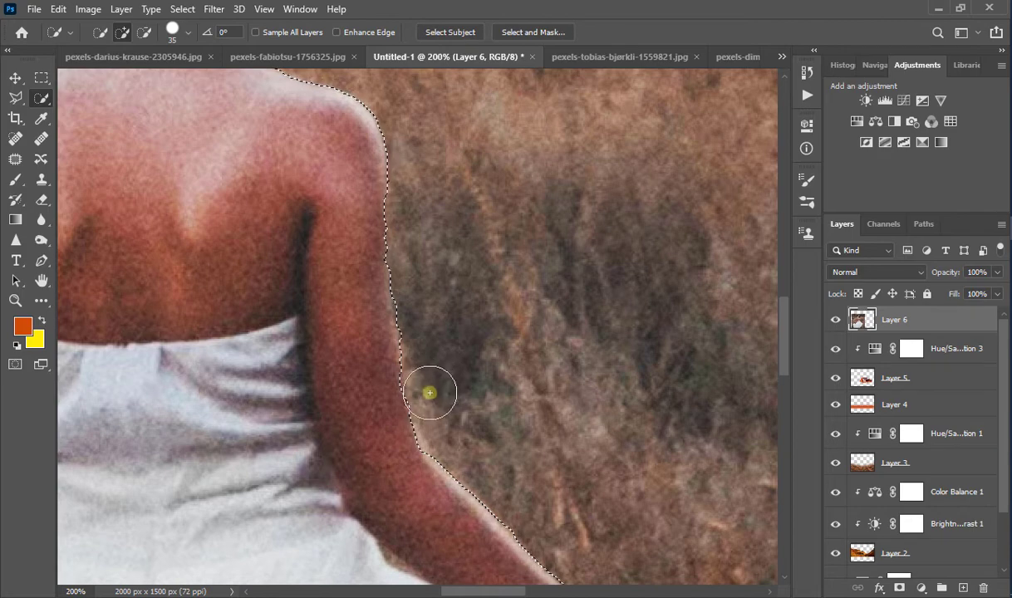
scroll(431, 361, "down", 2)
mouse_move(516, 383)
left_mouse_down()
mouse_move(463, 294)
mouse_move(482, 367)
mouse_move(475, 402)
left_mouse_up()
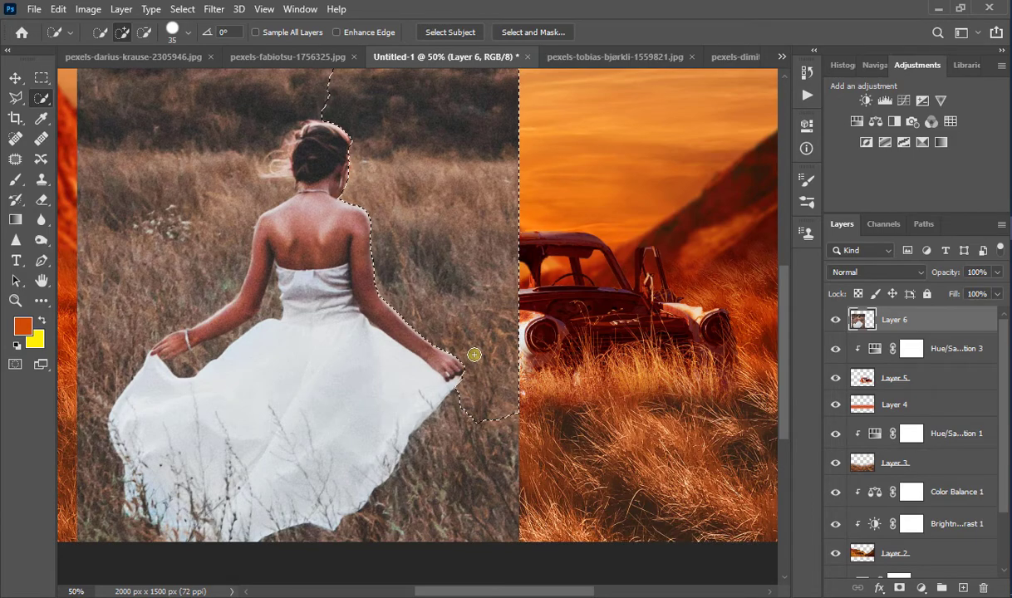
key("Delete")
key("ctrl+d")
Select the dark hillside behind and to the left of the woman's head, delete it, and clear the selection
mouse_move(330, 178)
left_mouse_down()
mouse_move(363, 199)
mouse_move(445, 165)
mouse_move(413, 192)
mouse_move(339, 219)
mouse_move(237, 328)
mouse_move(228, 295)
mouse_move(493, 238)
left_mouse_up()
key("ctrl+plus")
key("ctrl+plus")
key("Delete")
key("ctrl+d")
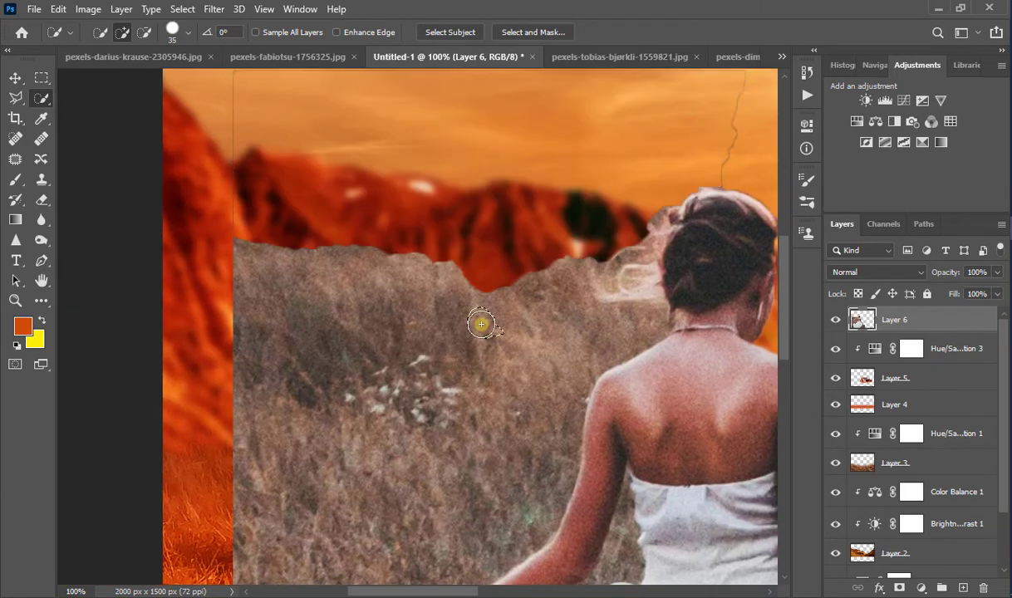
Select the grass between the woman's head and left shoulder, exclude her loose hair from the selection, and delete the grass
mouse_move(541, 278)
left_mouse_down()
mouse_move(579, 258)
mouse_move(590, 318)
left_mouse_up()
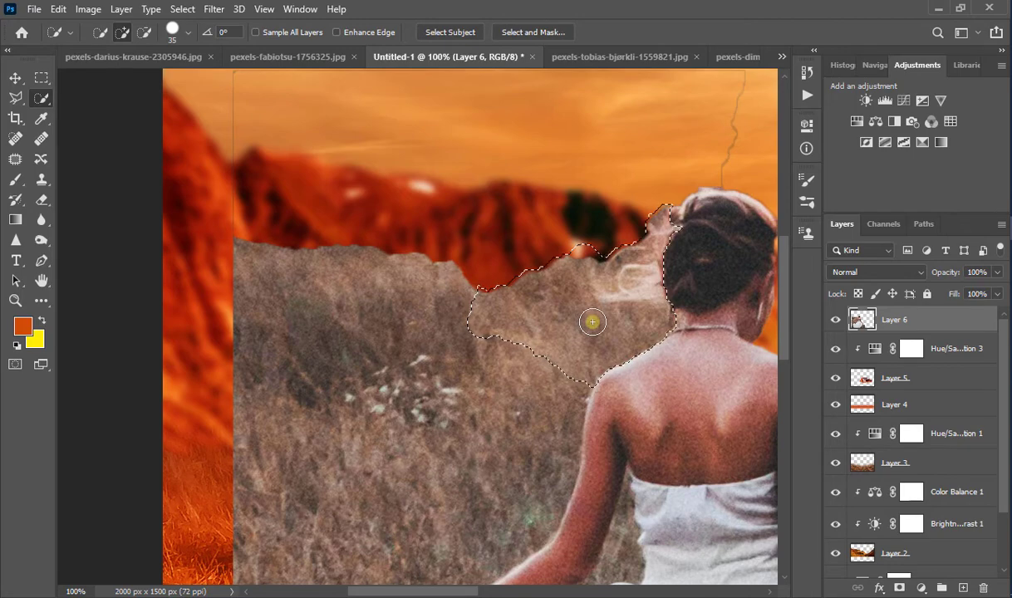
mouse_move(713, 285)
left_mouse_down()
mouse_move(628, 266)
mouse_move(642, 280)
left_mouse_up()
left_click(612, 286, "alt")
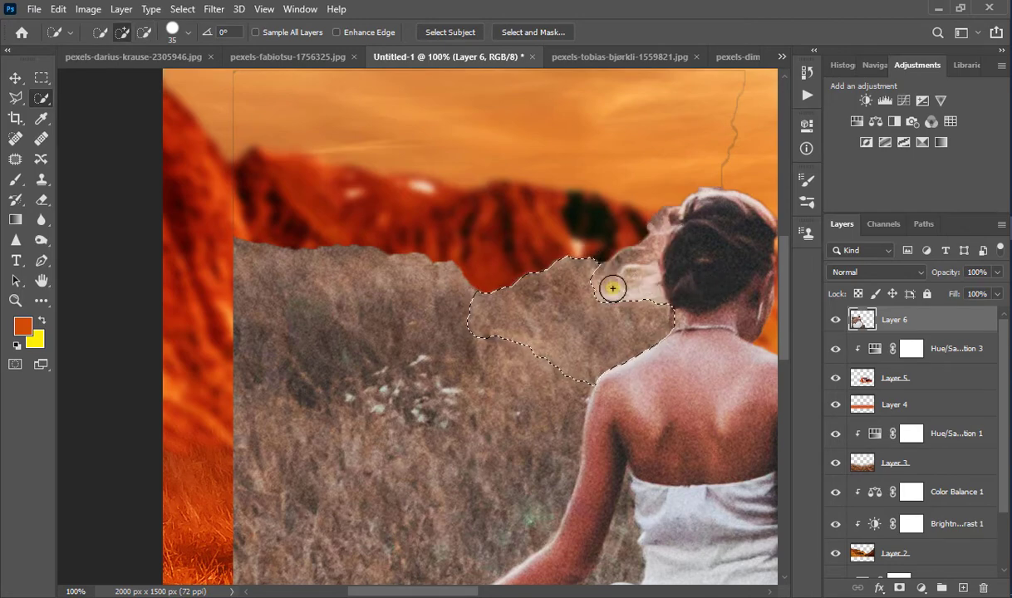
key("Delete")
Extend the selection over the field left of the woman's arm down to the dress edge, and delete it
mouse_move(578, 362)
left_mouse_down()
mouse_move(567, 176)
mouse_move(547, 228)
left_mouse_up()
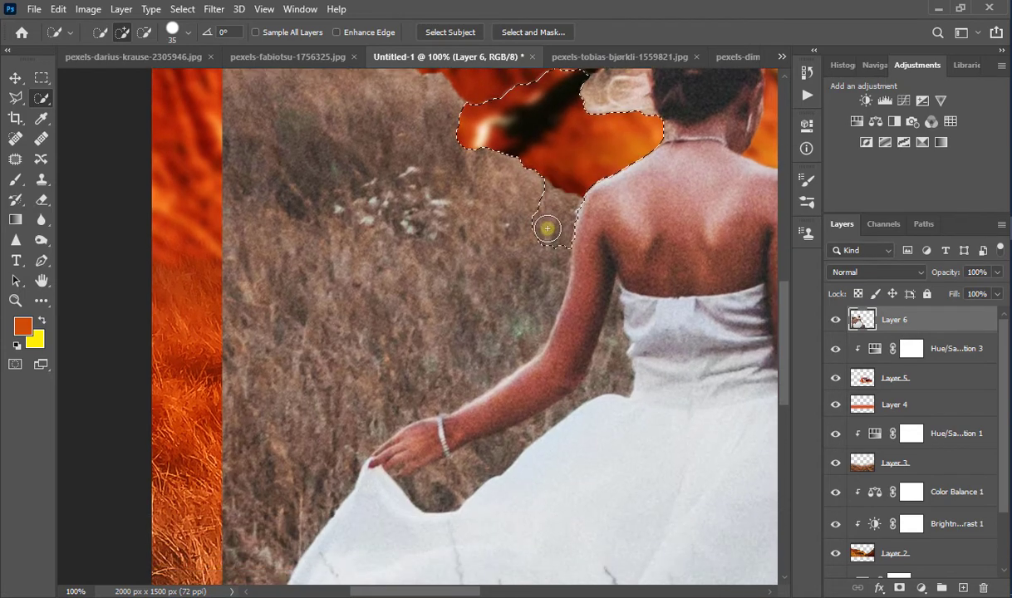
mouse_move(423, 379)
left_mouse_down()
mouse_move(350, 404)
mouse_move(328, 395)
mouse_move(337, 333)
left_mouse_up()
left_click(336, 333, "ctrl+alt")
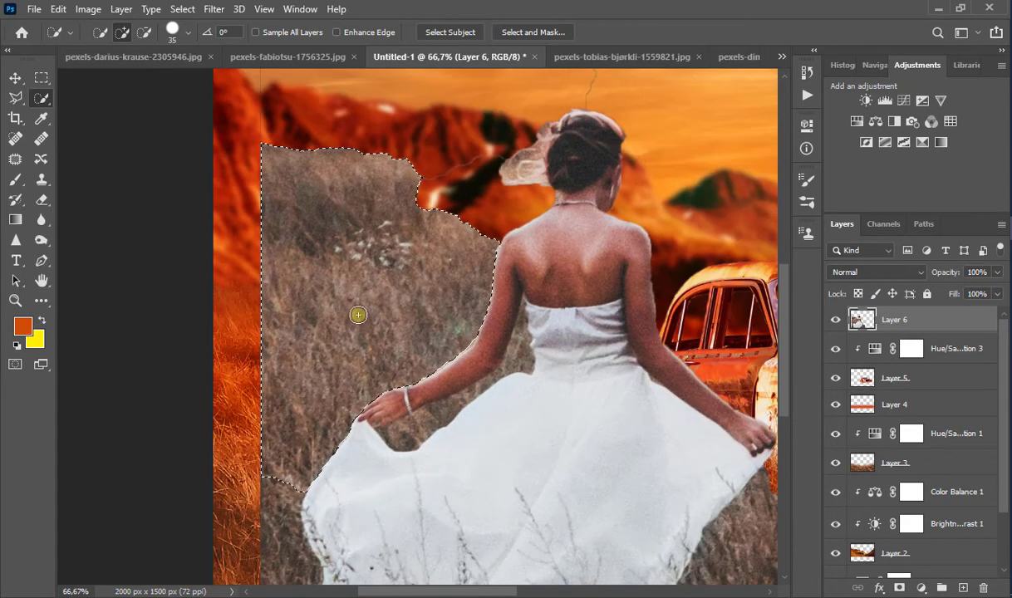
key("Delete")
Select the upper part of the gap between the left arm and dress, undo the spill onto the arm, and delete the grass
scroll(507, 353, "up", 1)
left_click_drag(522, 346, 527, 355)
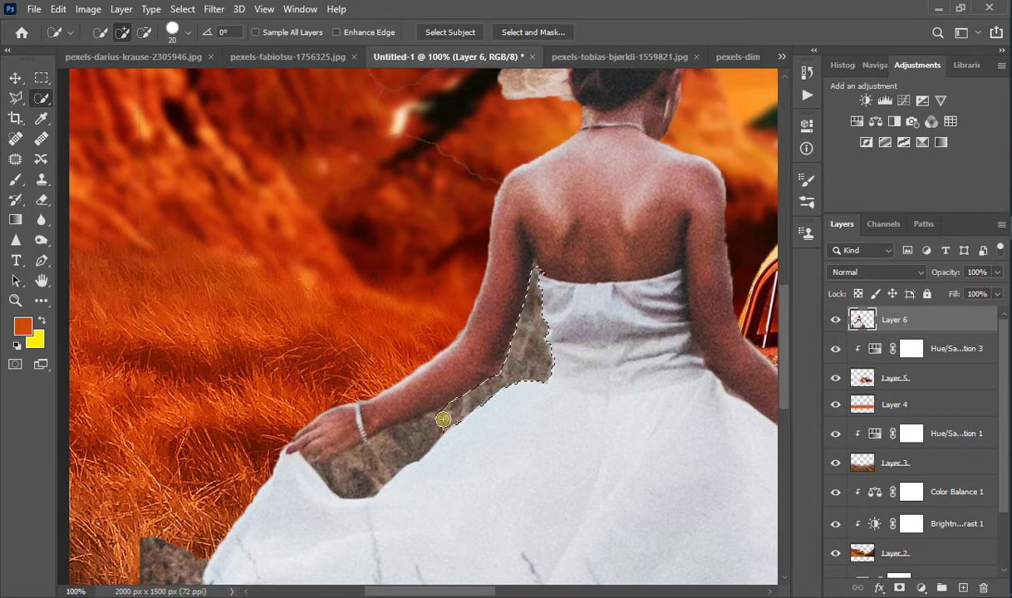
left_click_drag(432, 427, 424, 428)
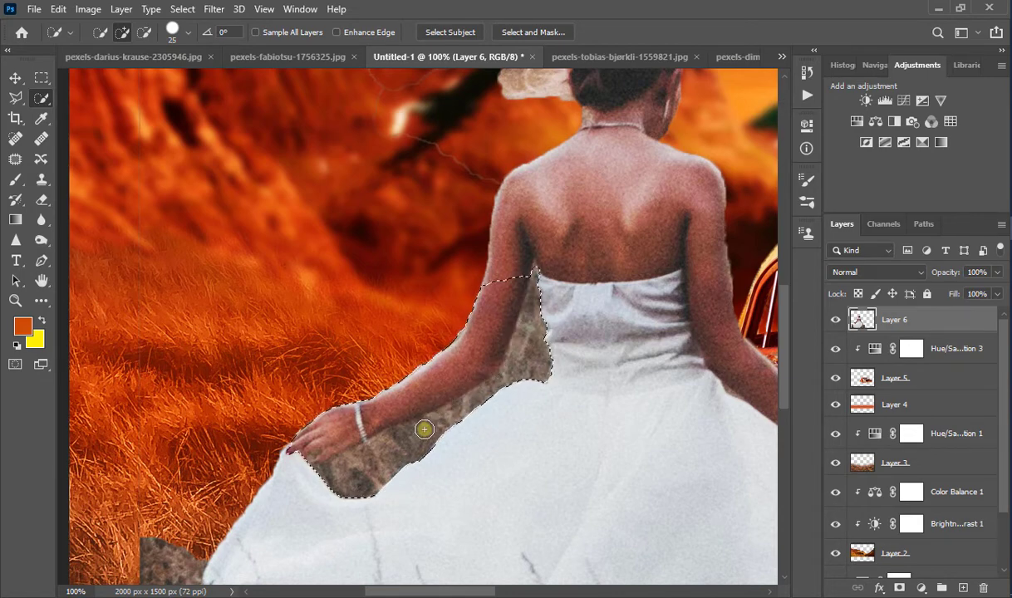
key("ctrl+z")
scroll(424, 429, "up", 3)
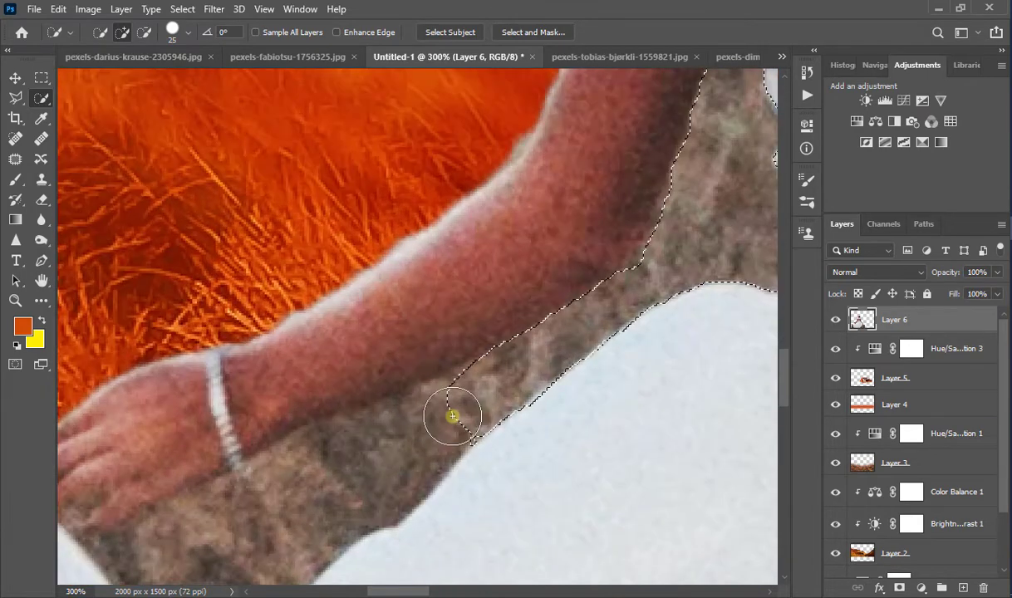
key("bracketleft")
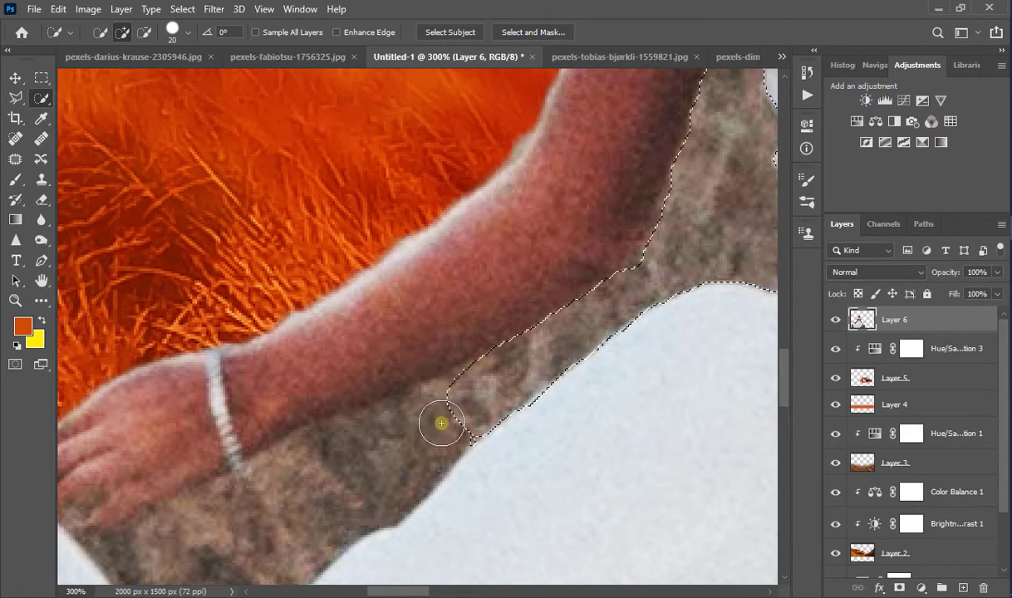
key("Delete")
key("ctrl+d")
Select the next grass patch below the left forearm with brush size 20, delete it, and clear the selection
left_click(447, 422)
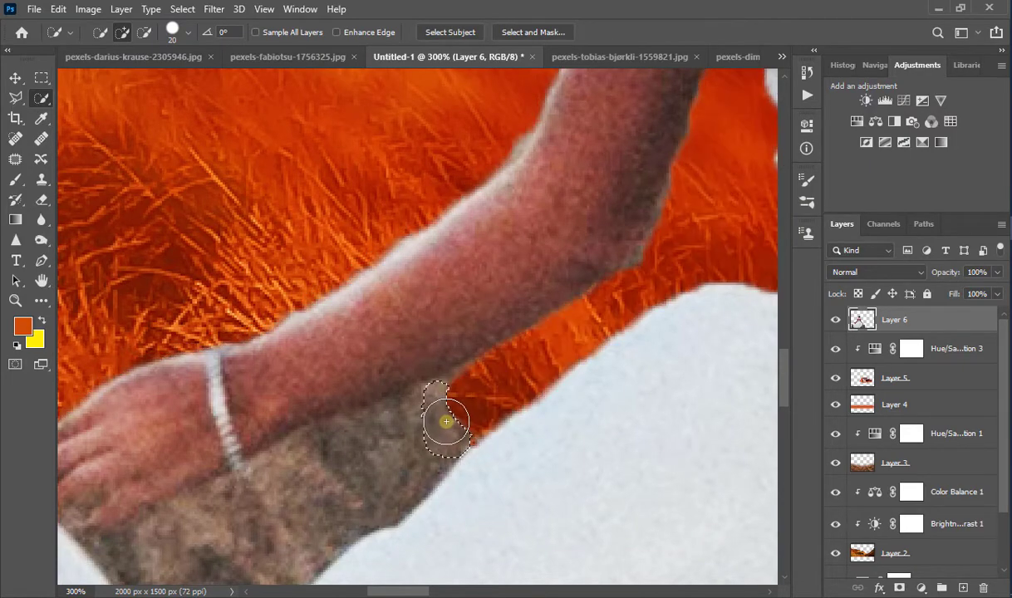
left_click_drag(446, 422, 389, 447)
key("Delete")
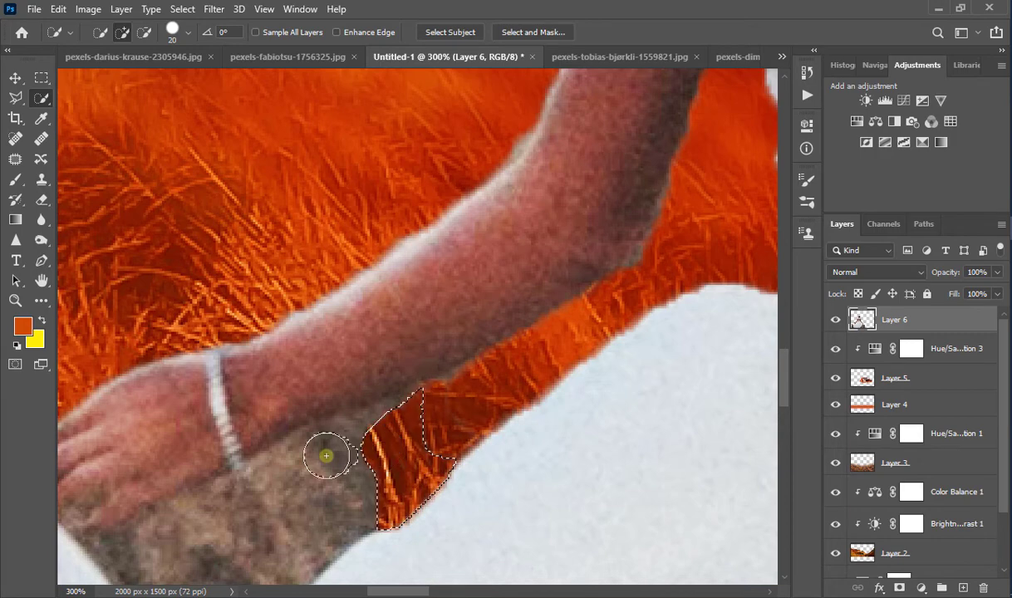
key("ctrl+d")
Reduce the selection brush to 10 and delete the remaining grass patches between the left hand, wrist and dress, keeping the hand intact
mouse_move(326, 456)
left_mouse_down()
mouse_move(305, 468)
mouse_move(376, 477)
left_mouse_up()
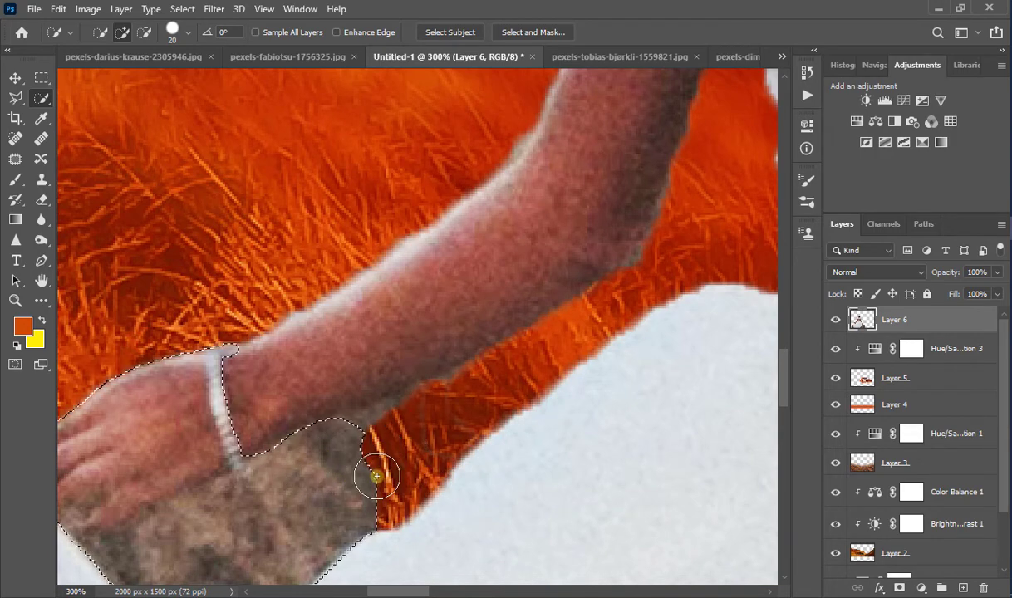
scroll(422, 266, "down", 5)
scroll(422, 267, "left", 4)
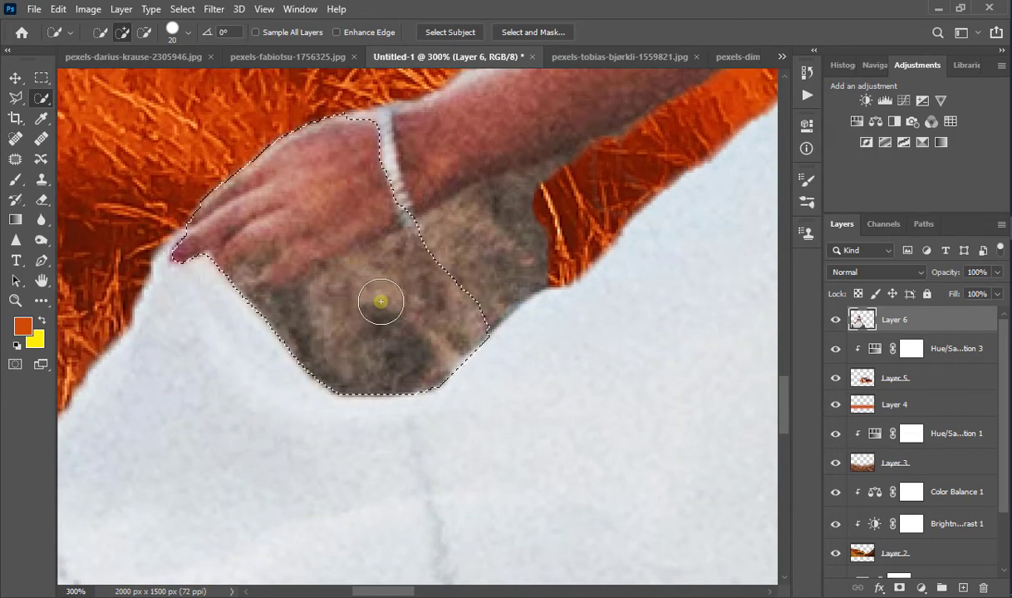
key("bracketleft")
mouse_move(370, 326)
left_mouse_down()
mouse_move(384, 283)
mouse_move(403, 305)
left_mouse_up()
key("ctrl+z")
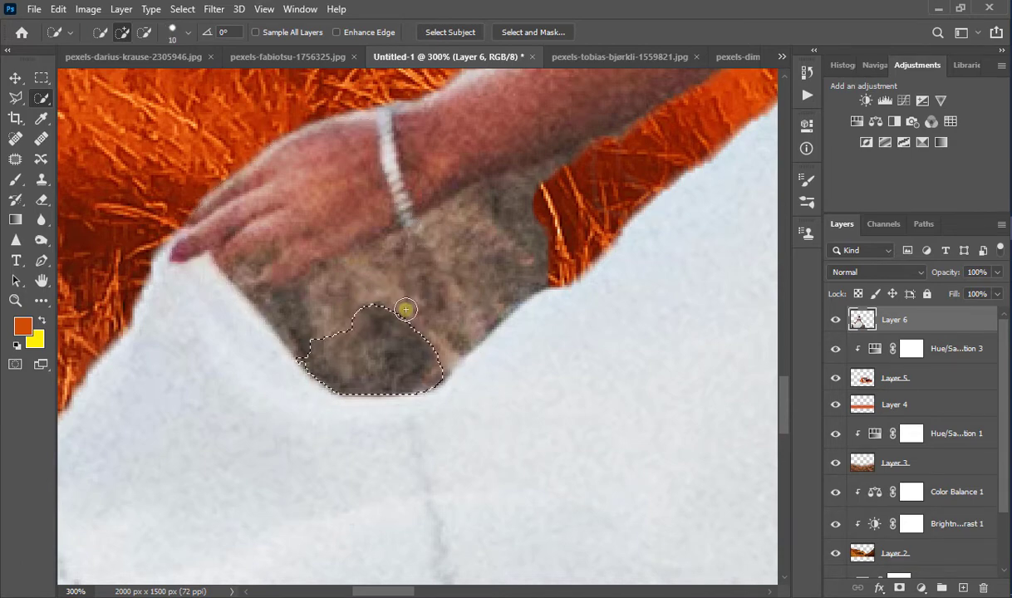
key("Delete")
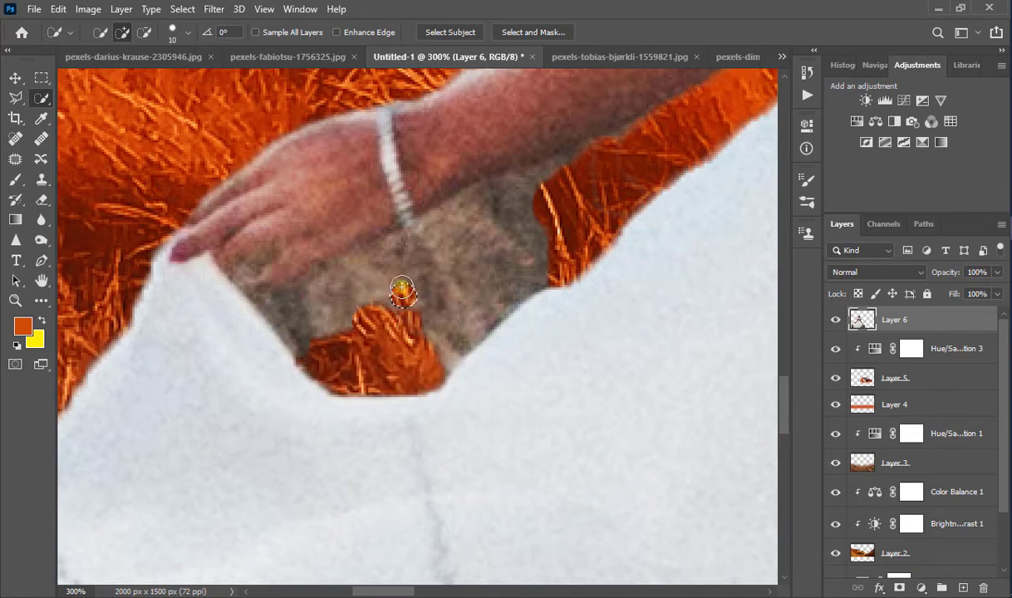
left_click(382, 301)
mouse_move(366, 293)
left_mouse_down()
mouse_move(355, 309)
mouse_move(324, 314)
mouse_move(319, 293)
mouse_move(375, 170)
mouse_move(255, 199)
mouse_move(233, 269)
mouse_move(269, 344)
mouse_move(317, 379)
mouse_move(334, 334)
mouse_move(443, 262)
mouse_move(430, 332)
mouse_move(462, 353)
mouse_move(464, 322)
mouse_move(515, 271)
mouse_move(521, 196)
mouse_move(471, 204)
mouse_move(301, 300)
mouse_move(300, 316)
mouse_move(294, 283)
mouse_move(407, 192)
mouse_move(374, 210)
mouse_move(422, 214)
mouse_move(225, 246)
left_mouse_up()
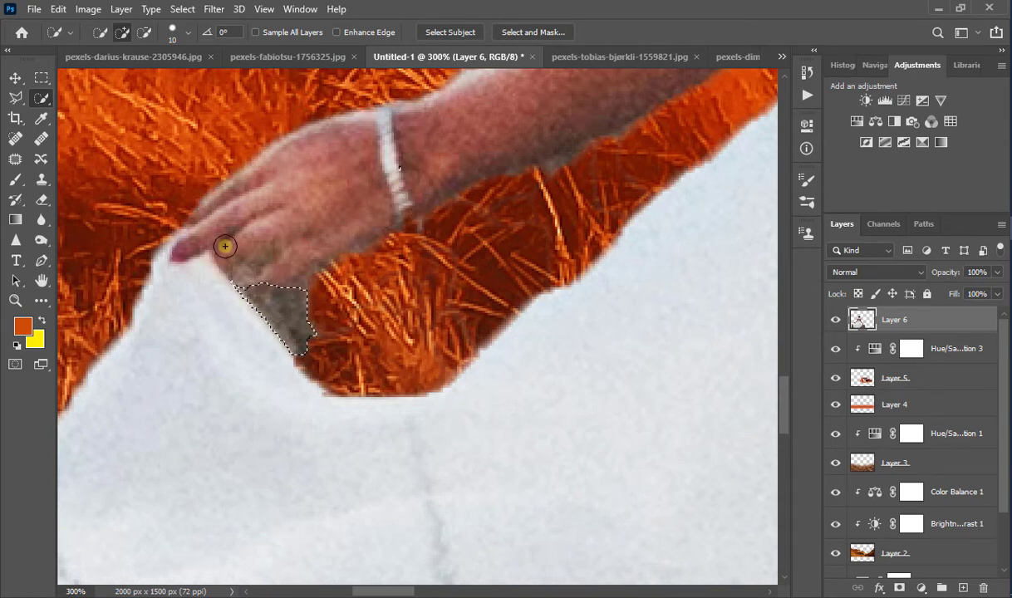
key("Delete")
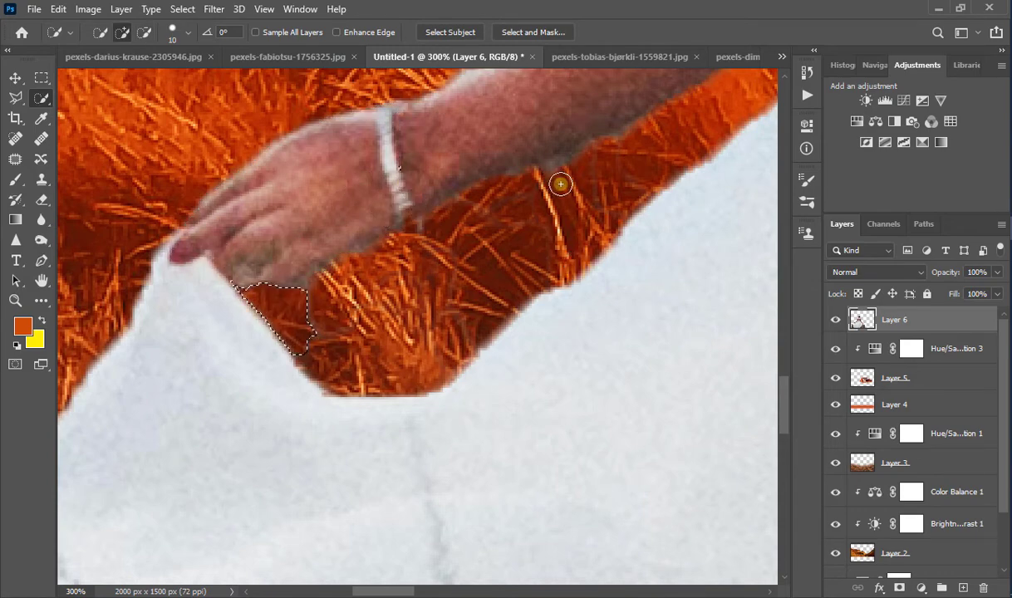
Select and remove the leftover background fringes along the left forearm and elbow, enlarging the selection brush to 20
left_click_drag(564, 159, 266, 334)
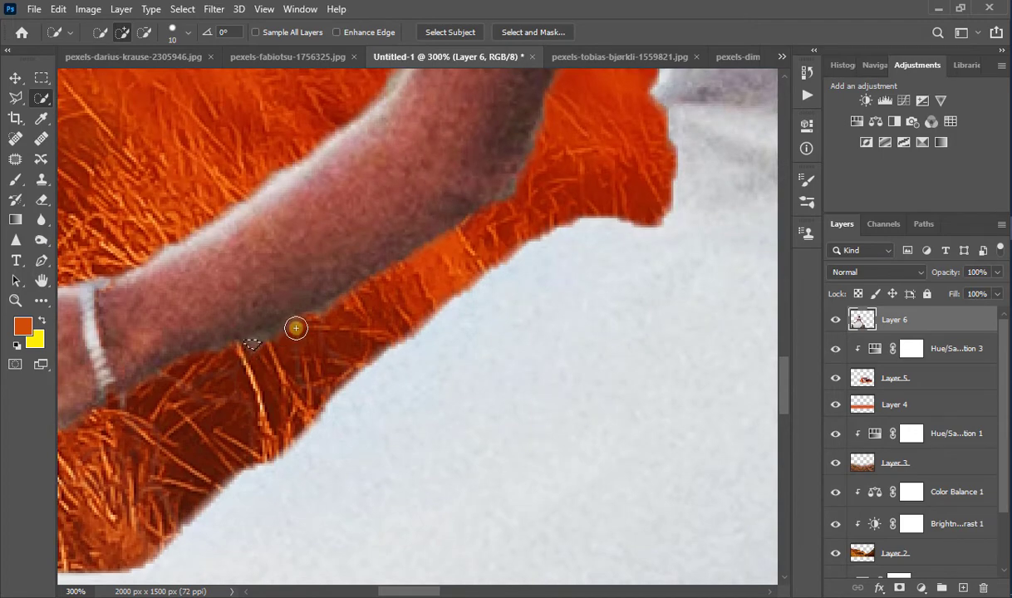
left_click_drag(331, 322, 263, 354)
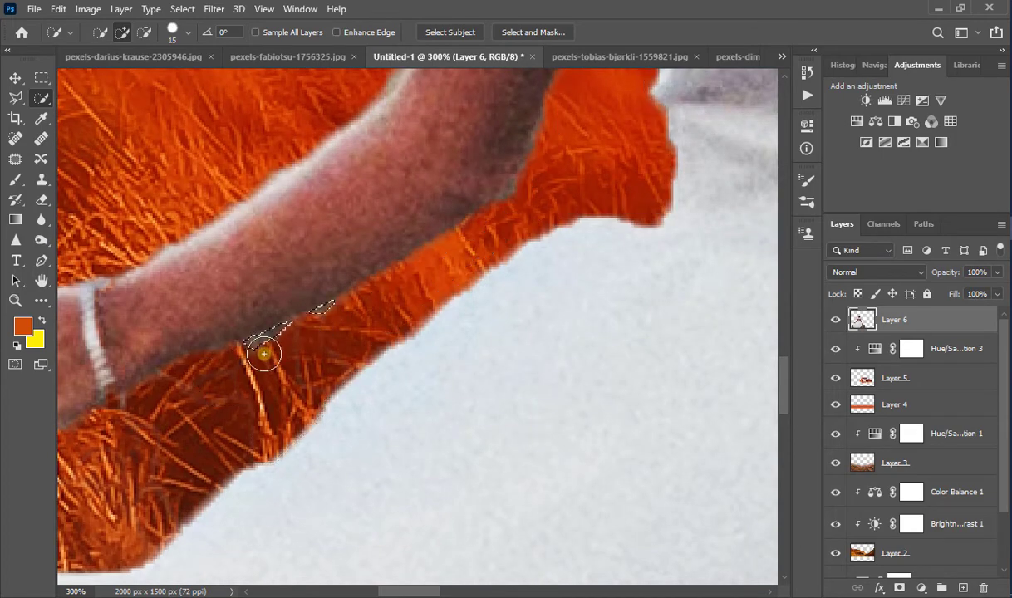
key("bracketright")
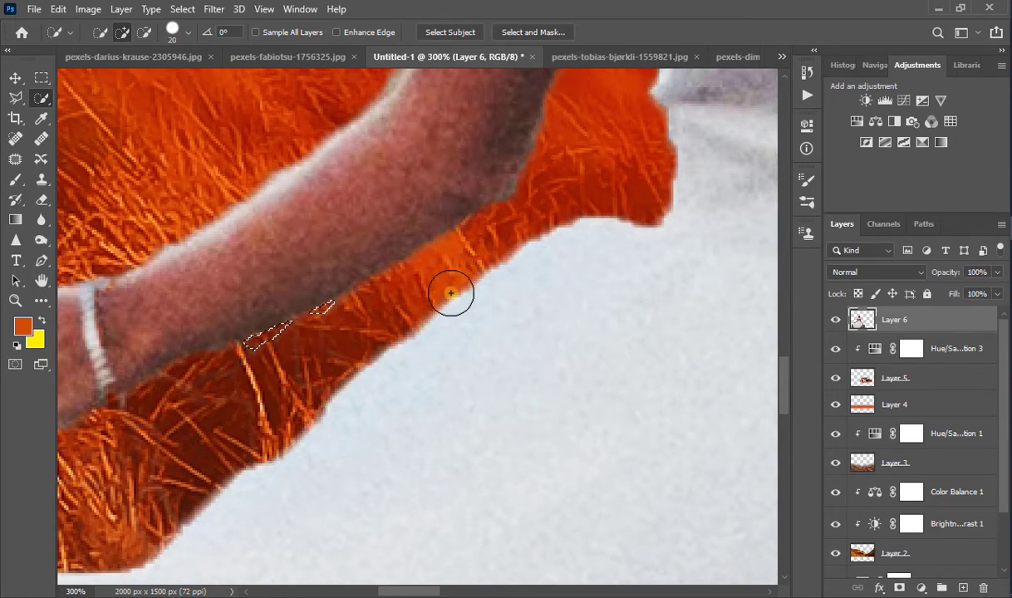
scroll(498, 278, "up", 1)
mouse_move(530, 269)
left_mouse_down()
mouse_move(519, 267)
mouse_move(538, 257)
left_mouse_up()
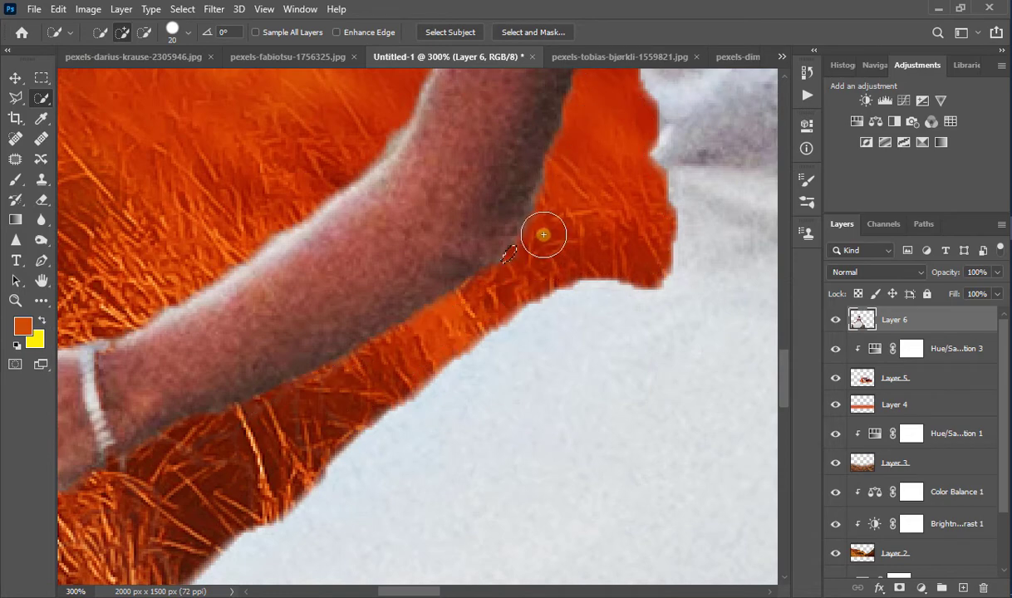
scroll(544, 231, "up", 1)
left_click(375, 165)
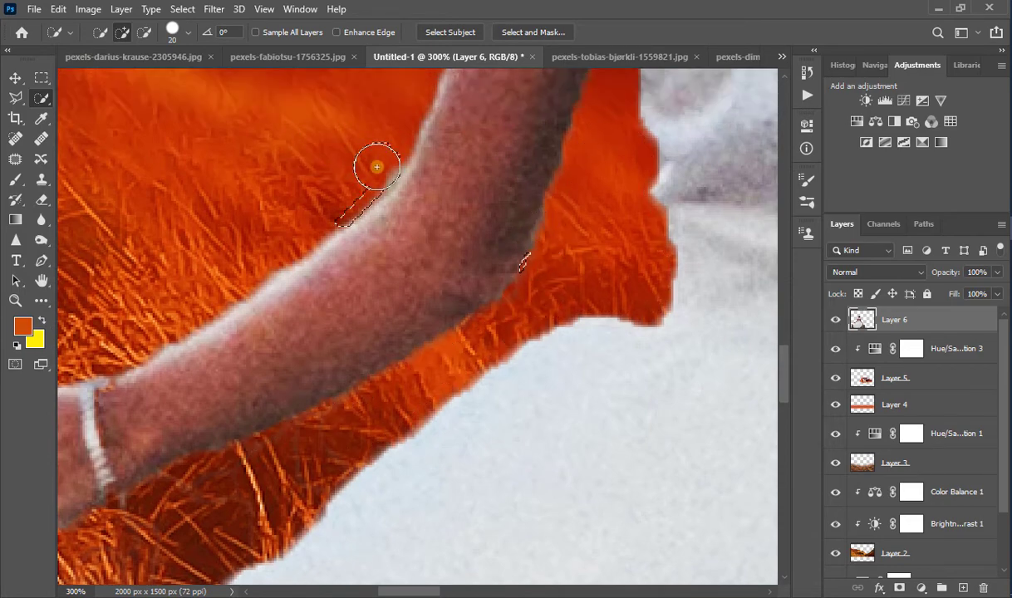
scroll(544, 260, "up", 1)
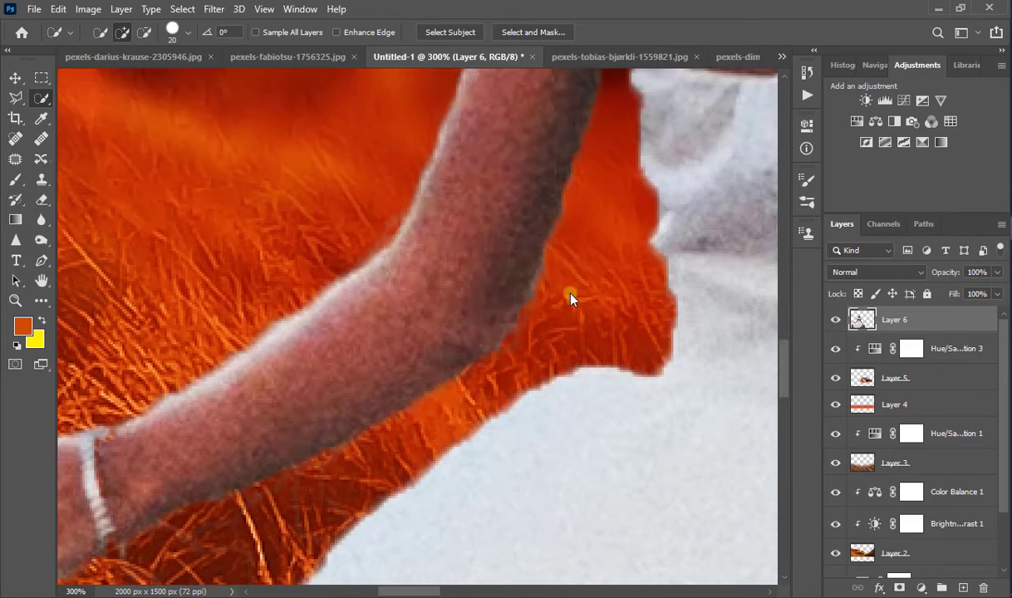
left_click(555, 301)
left_click(557, 274, "alt")
Apply Color Balance to the woman's layer with midtone levels +90, 0 and -30, and return to the Quick Selection tool
scroll(401, 262, "down", 6)
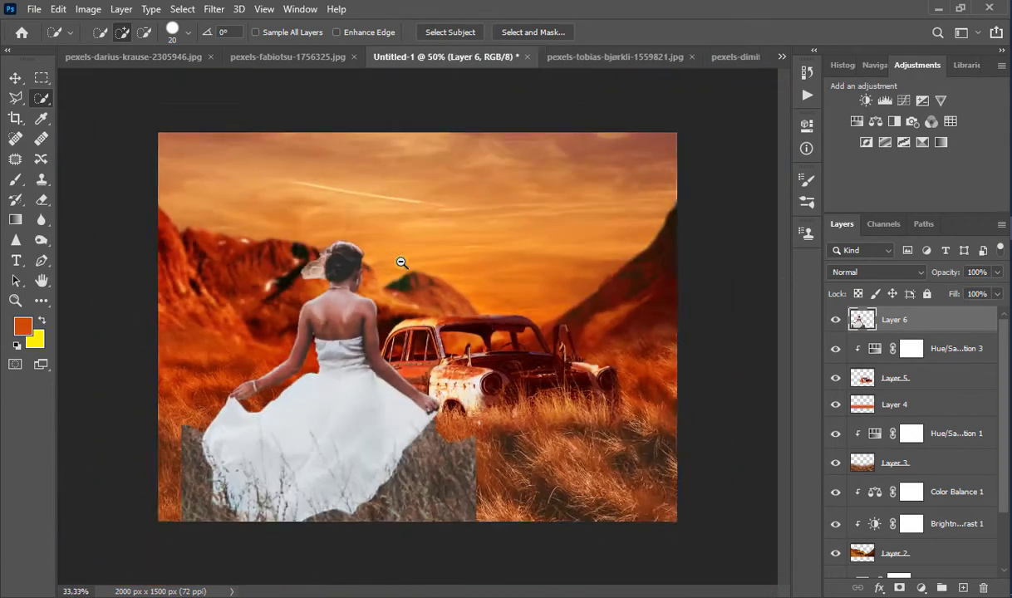
scroll(369, 415, "up", 1)
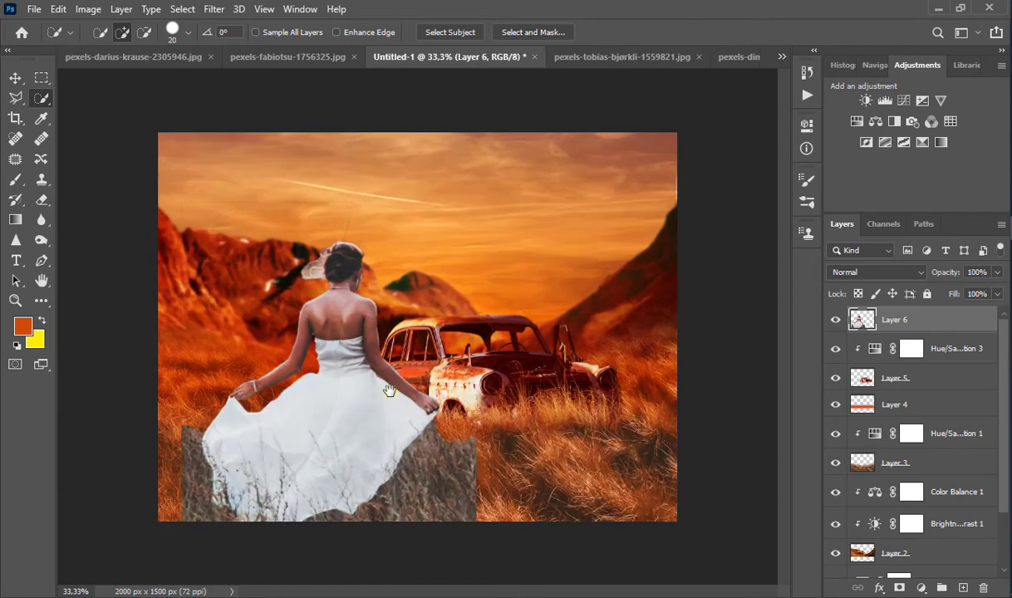
key("ctrl+b")
left_click_drag(720, 214, 775, 214)
left_click_drag(721, 251, 701, 263)
left_click_drag(770, 217, 789, 217)
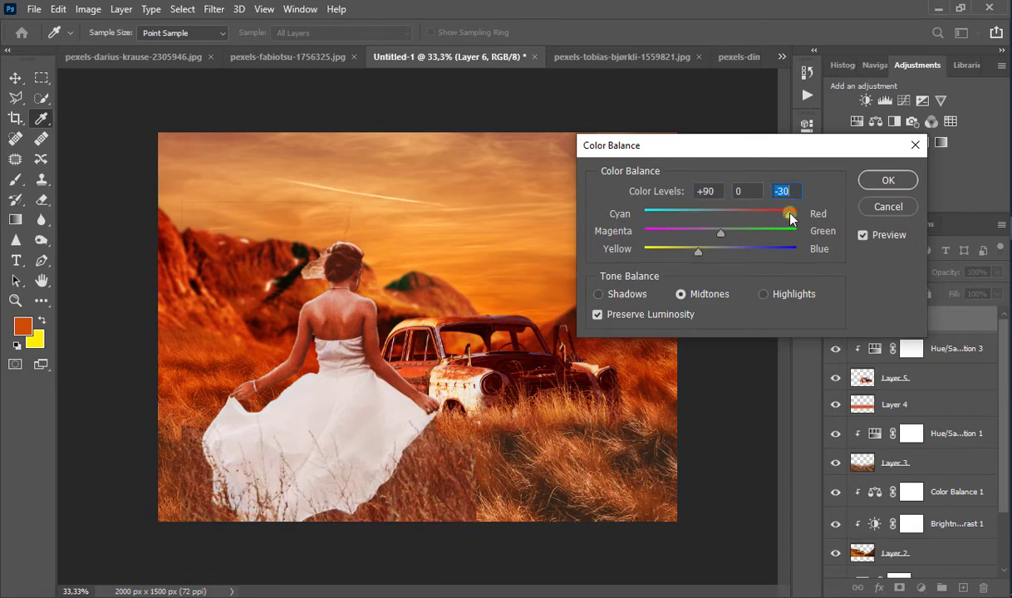
left_click(888, 180)
key("w")
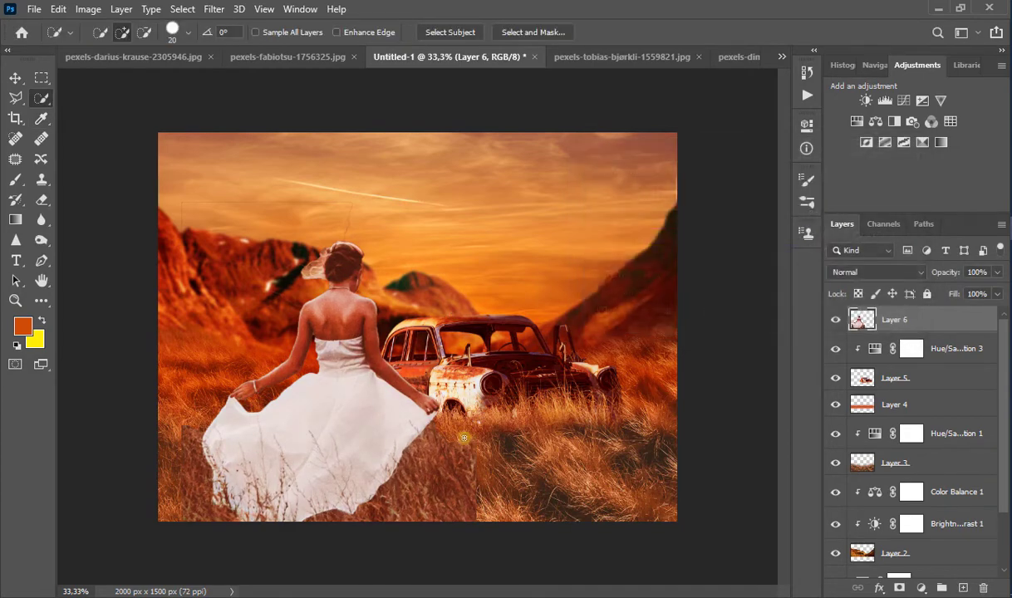
Move the woman in the white dress slightly to the left within the scene
key("ctrl+minus")
key("bracketright")
key("bracketright")
key("bracketright")
key("bracketright")
key("bracketright")
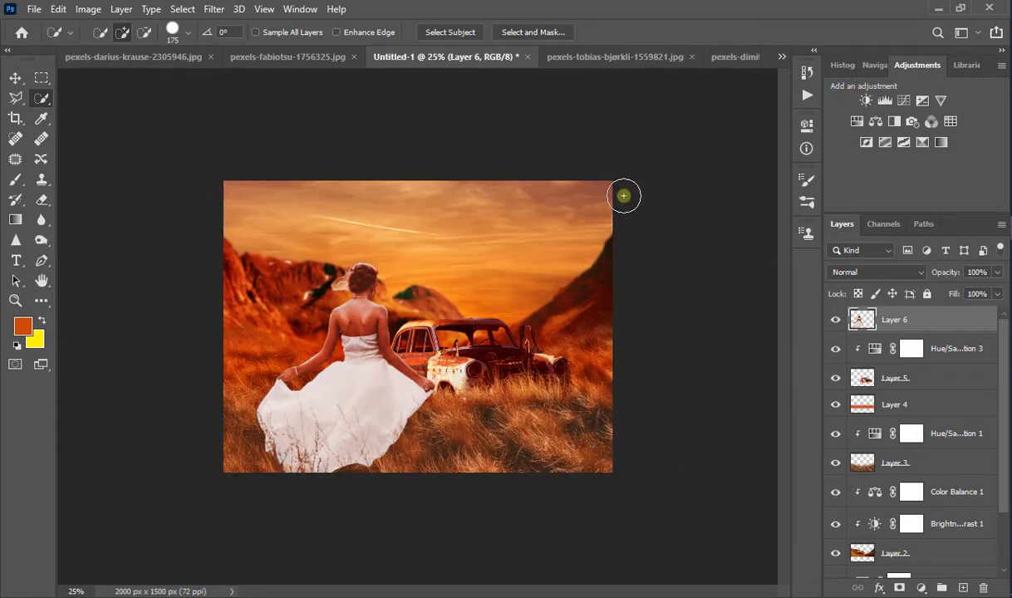
left_click(16, 78)
mouse_move(369, 362)
left_mouse_down()
mouse_move(480, 364)
mouse_move(355, 365)
left_mouse_up()
Flip the rusty car's layer horizontally so its front faces the woman
left_click(902, 384)
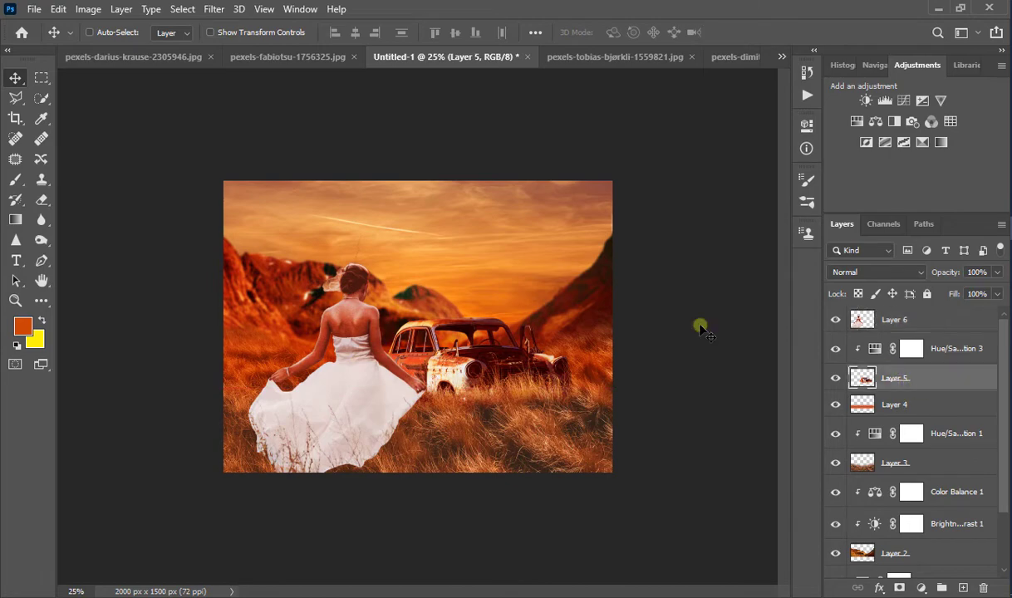
left_click(66, 10)
mouse_move(241, 362)
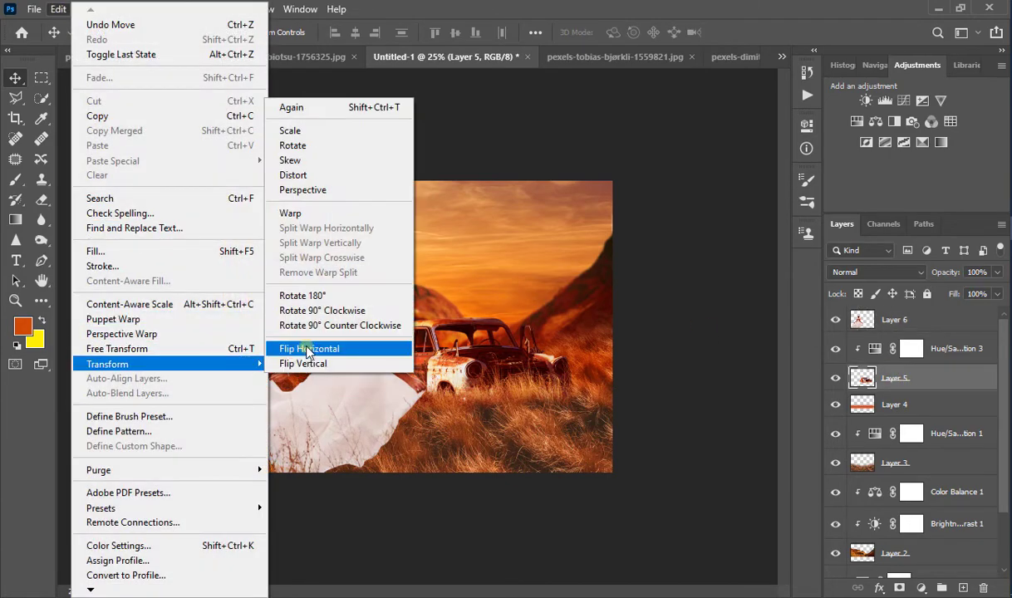
left_click(309, 350)
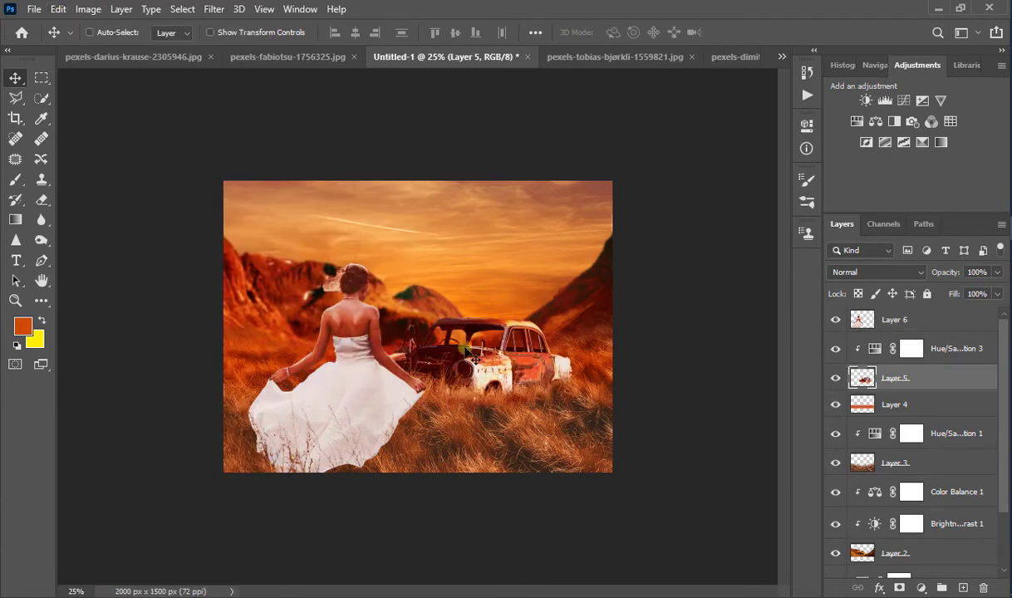
Move the flipped car slightly lower into the grass beside the woman
left_click(510, 376, "ctrl")
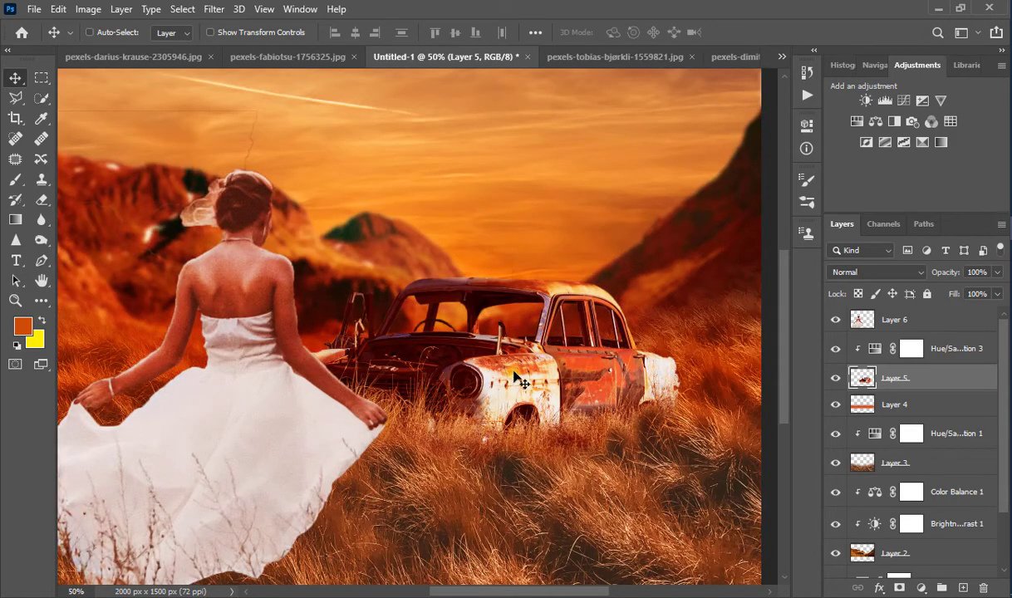
left_click_drag(515, 377, 518, 393)
mouse_move(516, 392)
left_mouse_down()
mouse_move(510, 375)
mouse_move(513, 389)
left_mouse_up()
key("ctrl+minus")
key("ctrl+minus")
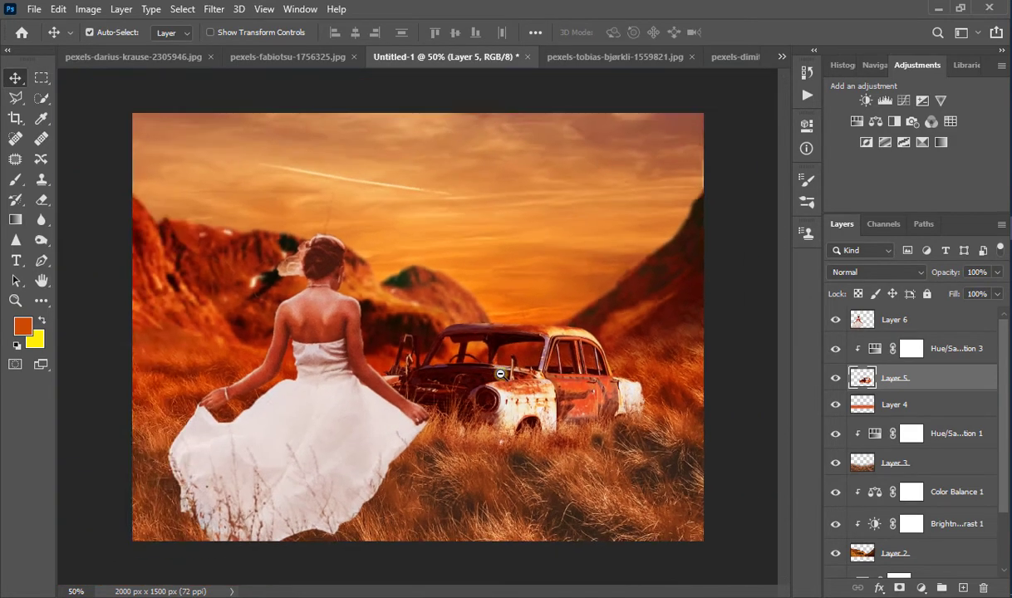
key("ctrl+plus")
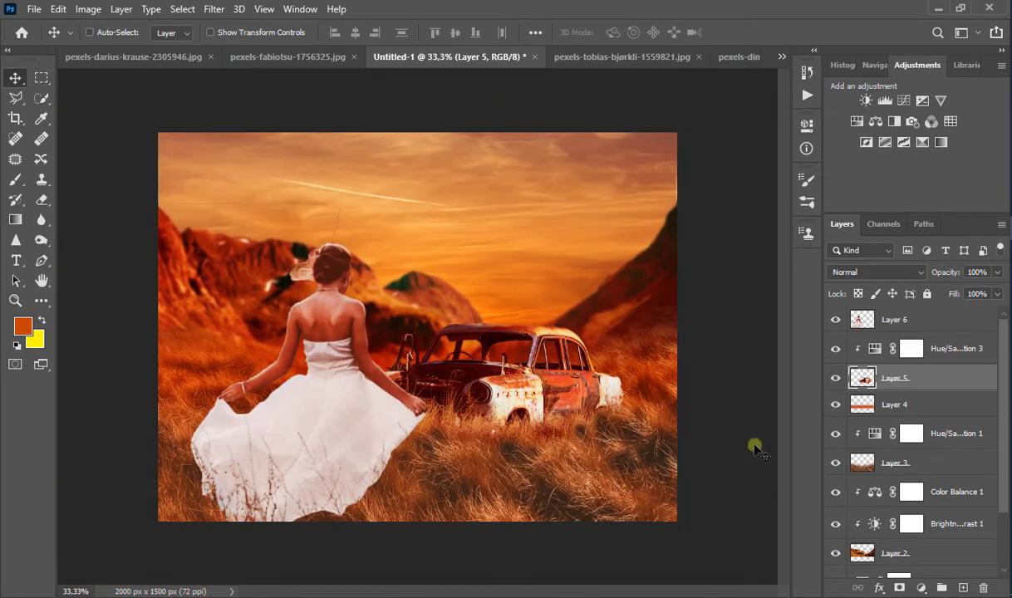
key("ctrl+minus")
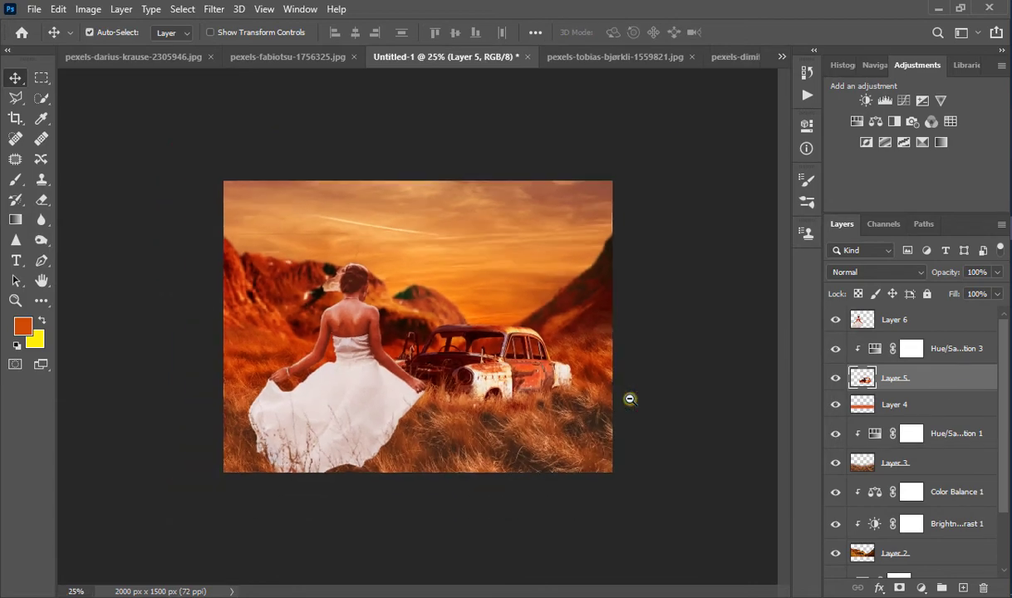
key("ctrl+minus")
key("ctrl+plus")
Add a Color Balance adjustment layer above the woman, shift its midtones toward red, and clip it to her layer
left_click(873, 318)
left_click(921, 589)
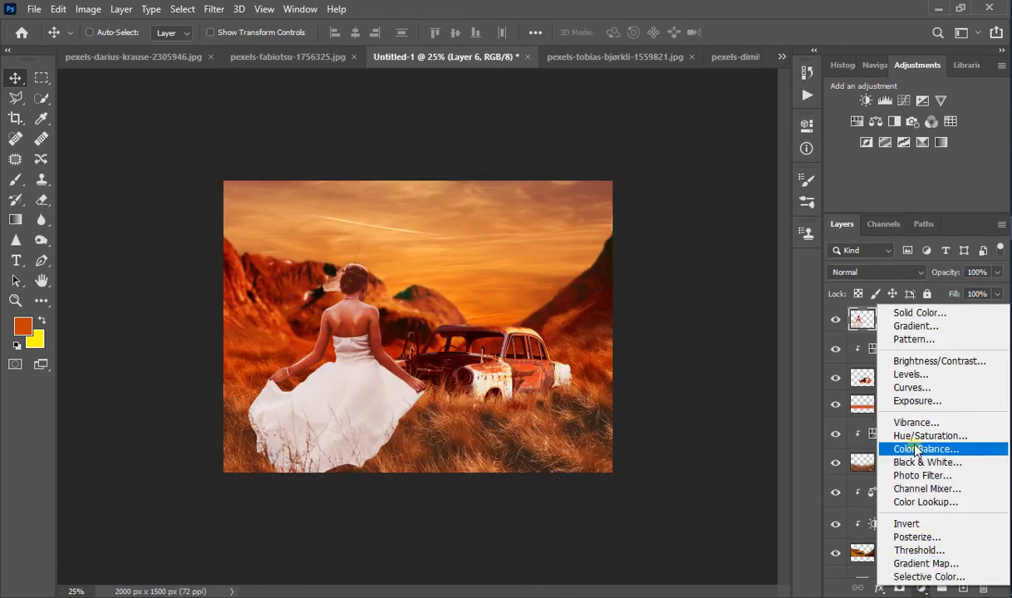
left_click(916, 450)
mouse_move(677, 211)
left_mouse_down()
mouse_move(709, 209)
mouse_move(689, 212)
left_mouse_up()
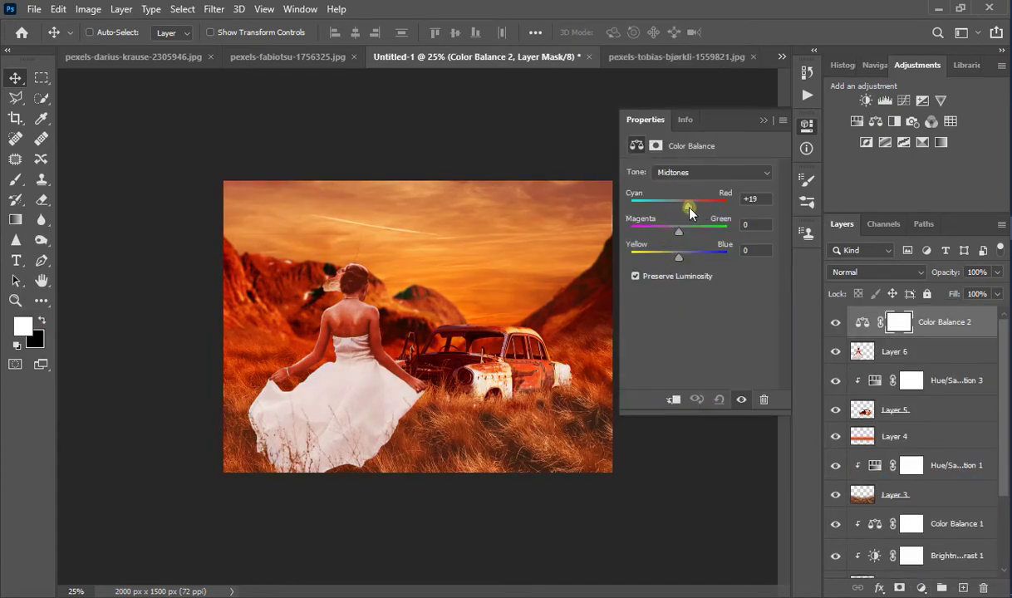
right_click(943, 326)
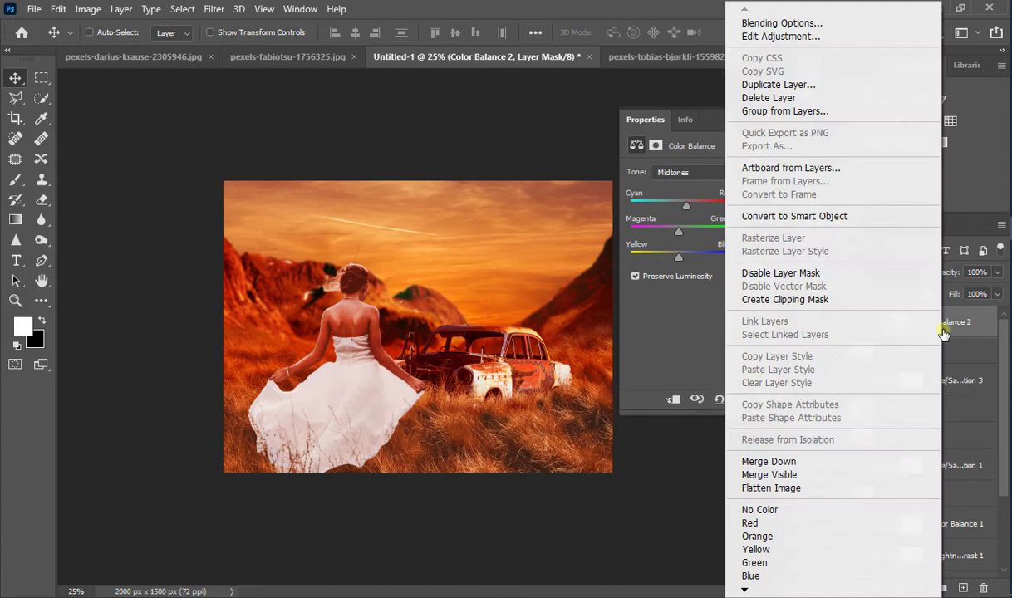
left_click(784, 300)
Set the woman's Color Balance midtones to -15 on yellow–blue and push them further toward red
left_click_drag(686, 207, 688, 214)
mouse_move(677, 263)
left_mouse_down()
mouse_move(659, 265)
mouse_move(674, 256)
mouse_move(673, 266)
left_mouse_up()
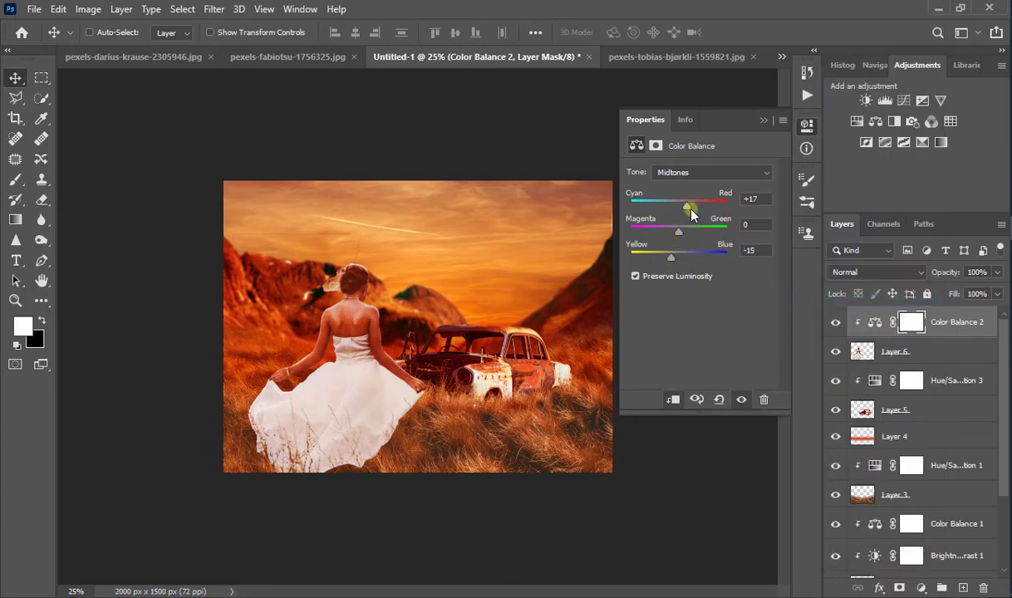
mouse_move(692, 213)
left_mouse_down()
mouse_move(717, 208)
mouse_move(698, 208)
left_mouse_up()
left_click(763, 121)
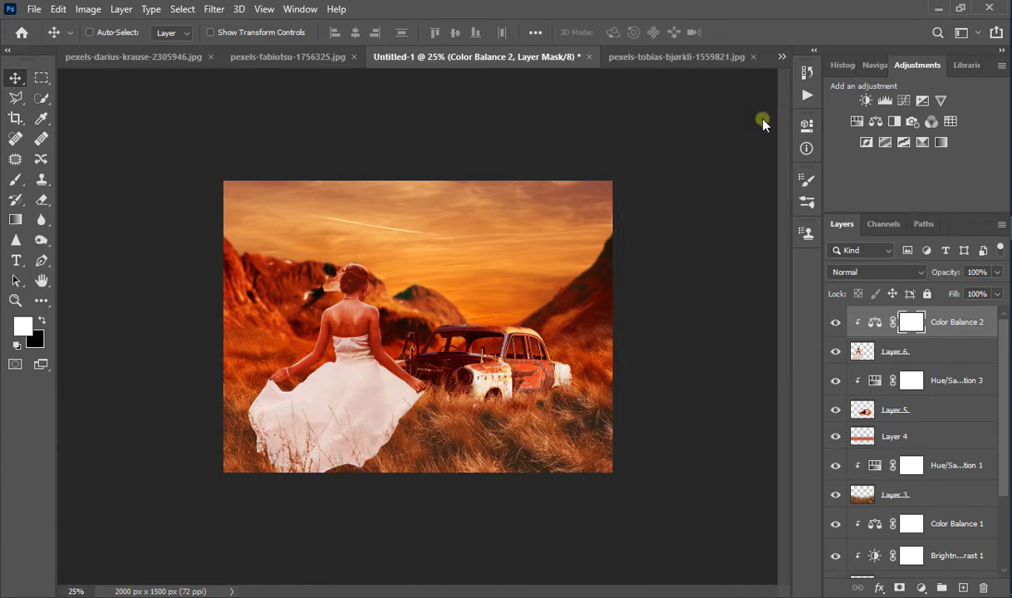
Add a Curves adjustment clipped to the woman's layer and try raising its black point to an input of about 70
left_click(874, 323)
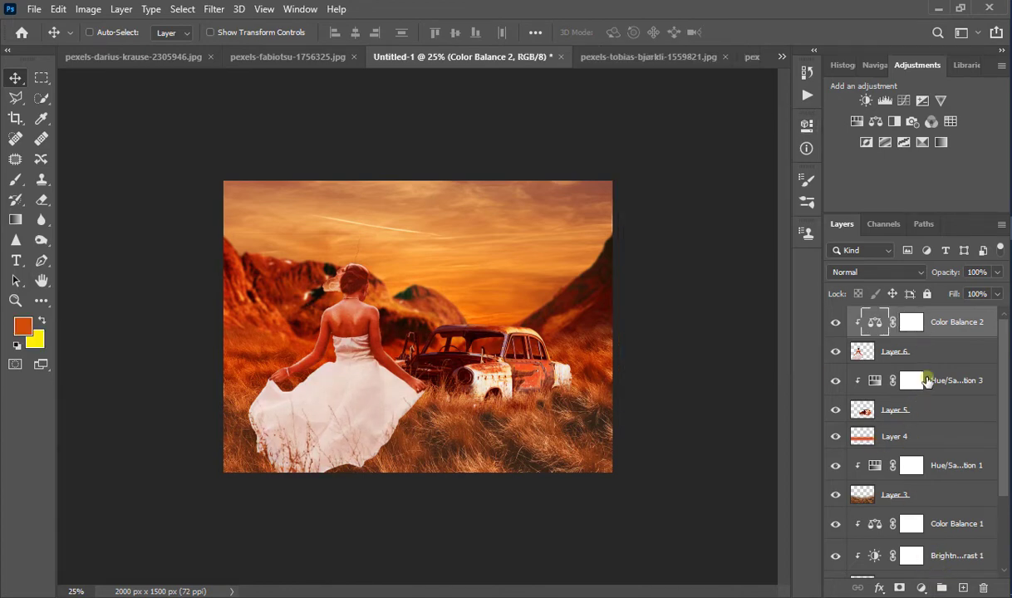
left_click(925, 356)
left_click(920, 587)
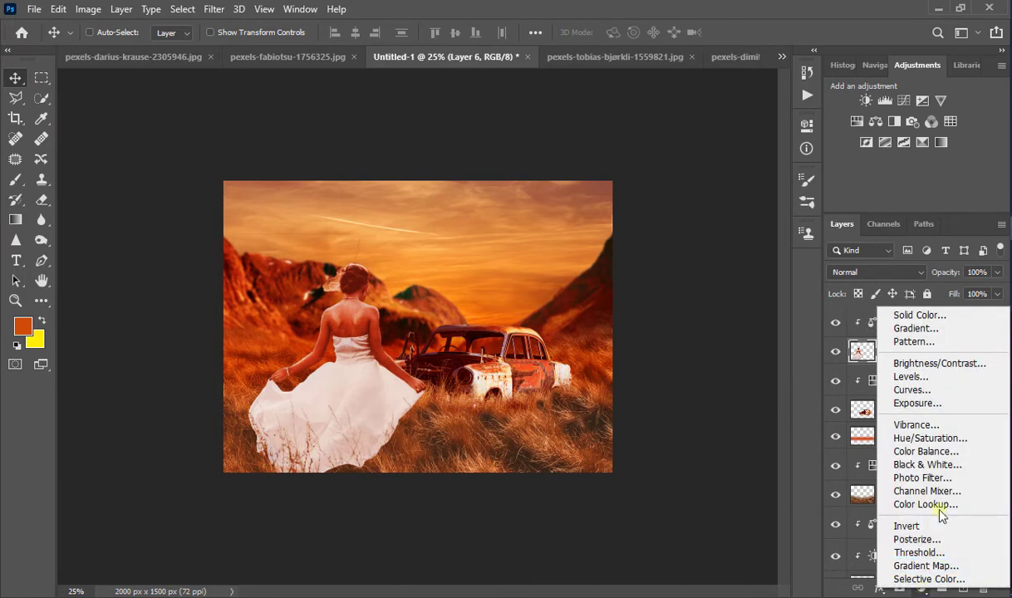
left_click(911, 390)
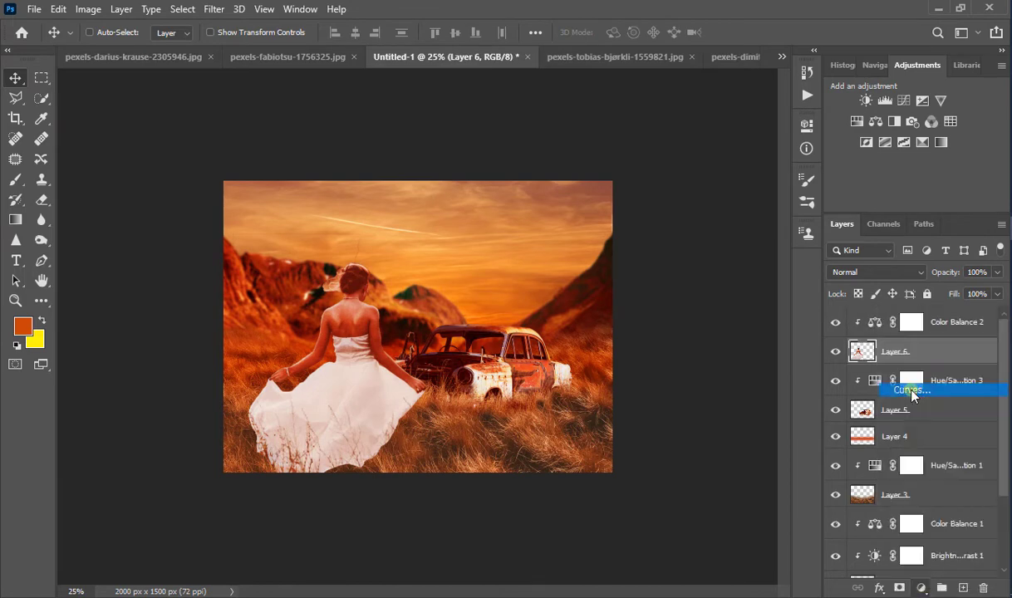
mouse_move(764, 320)
left_mouse_down()
mouse_move(750, 323)
mouse_move(779, 326)
left_mouse_up()
left_click_drag(663, 321, 693, 340)
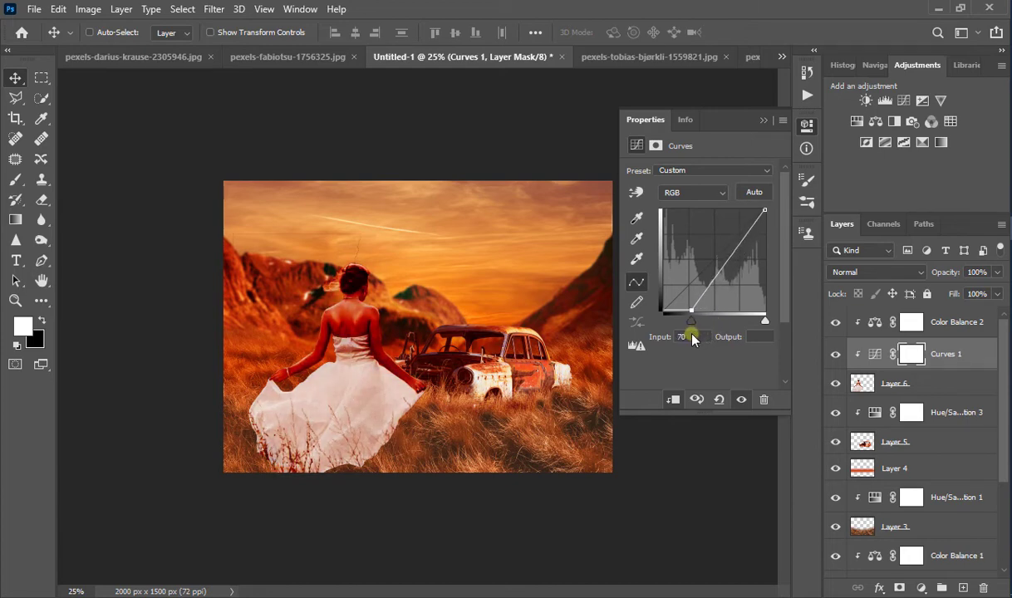
left_click(762, 124)
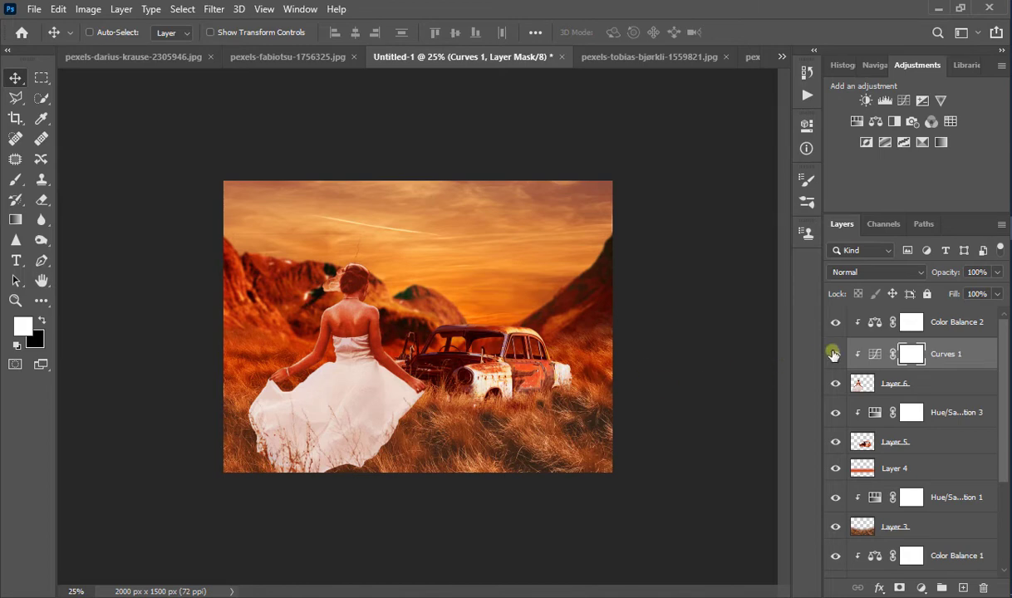
double_click(873, 354)
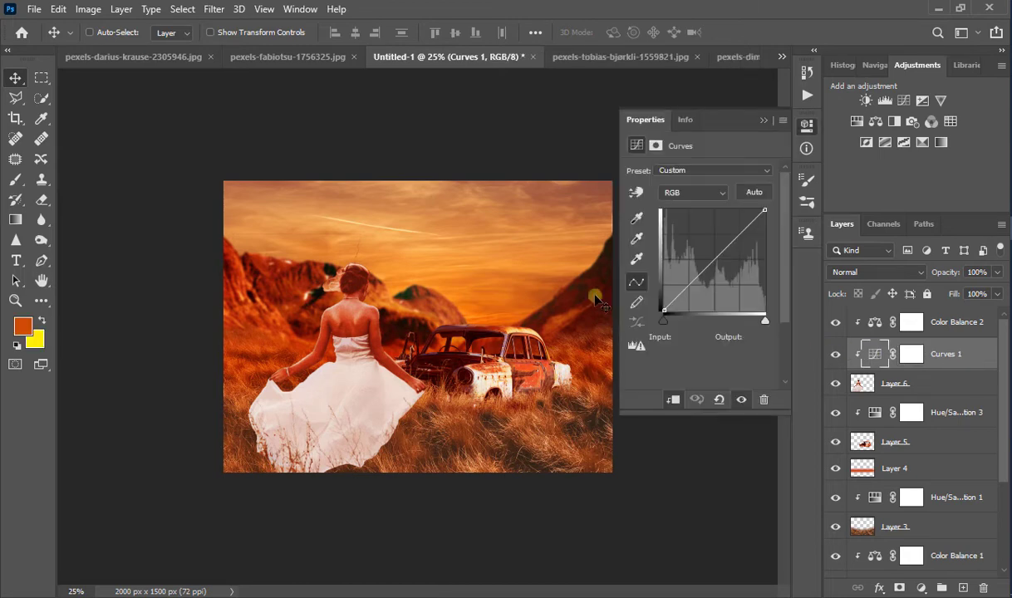
left_click(662, 309)
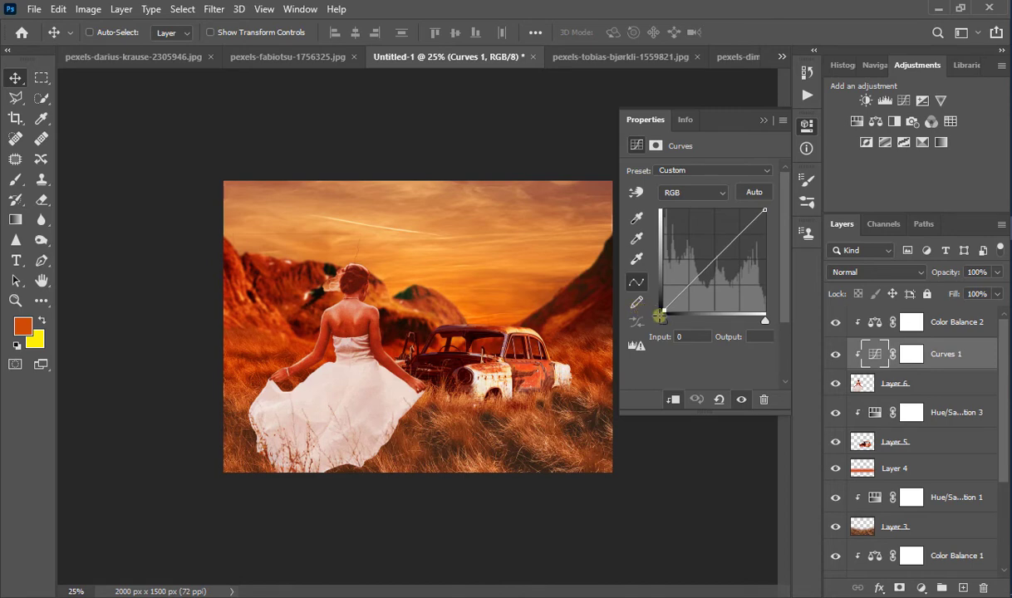
left_click(873, 378)
left_click(912, 354)
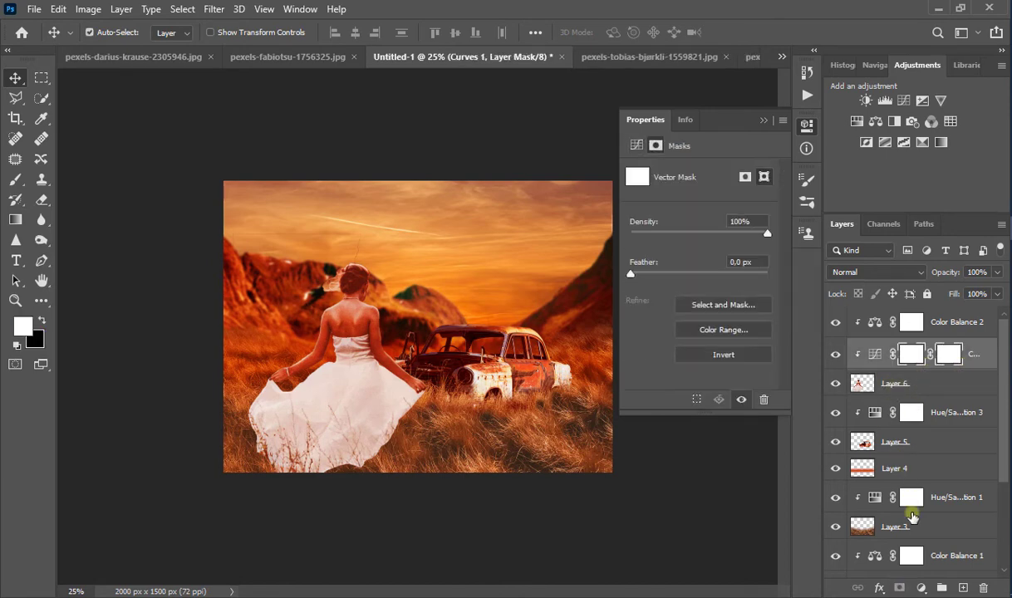
Add a clipped Brightness/Contrast adjustment for the woman with brightness -51 and contrast 90
left_click(918, 588)
left_click(885, 343)
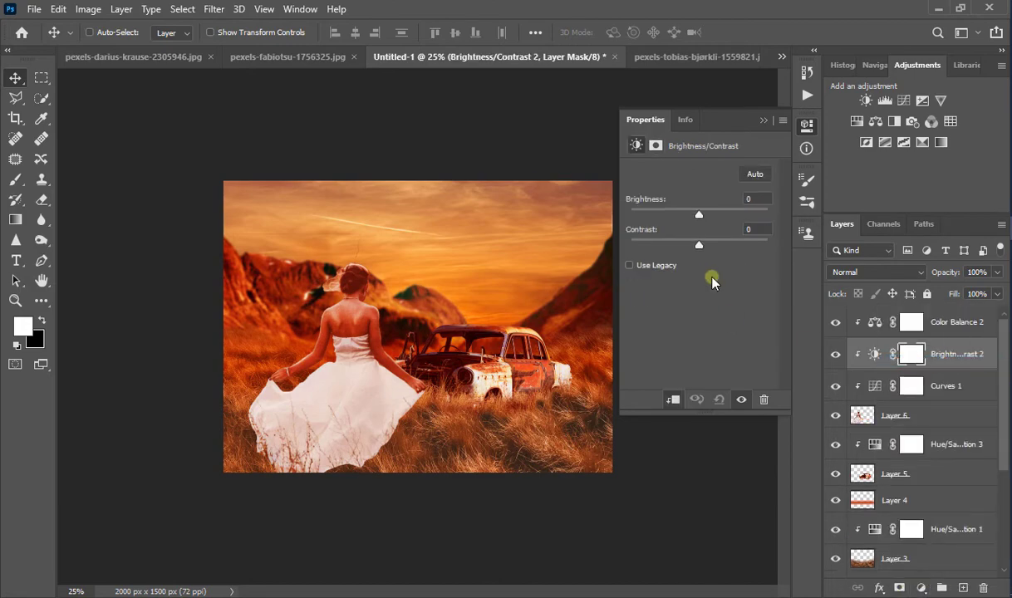
left_click_drag(697, 220, 746, 247)
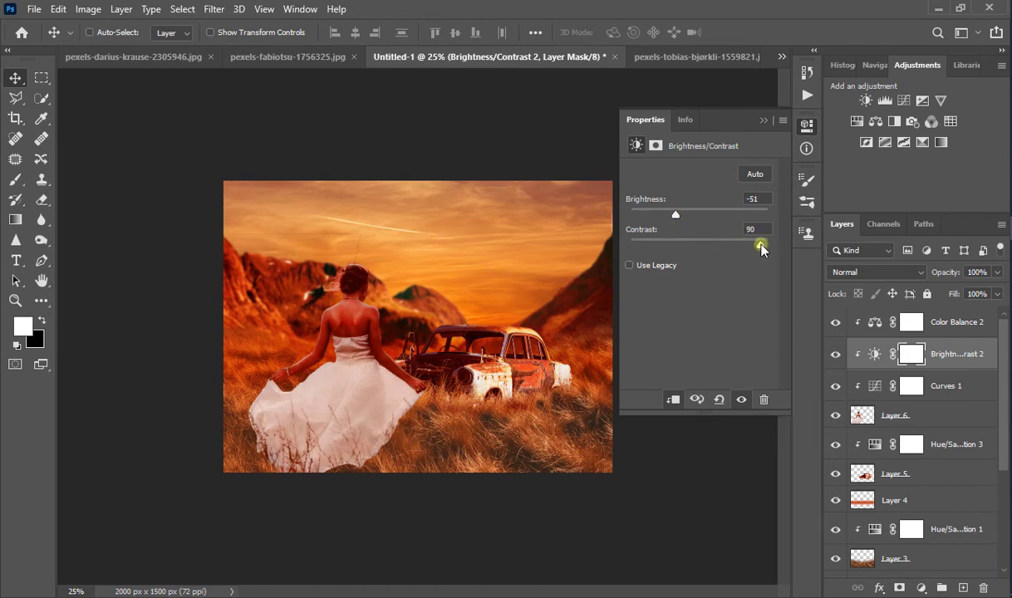
left_click(764, 120)
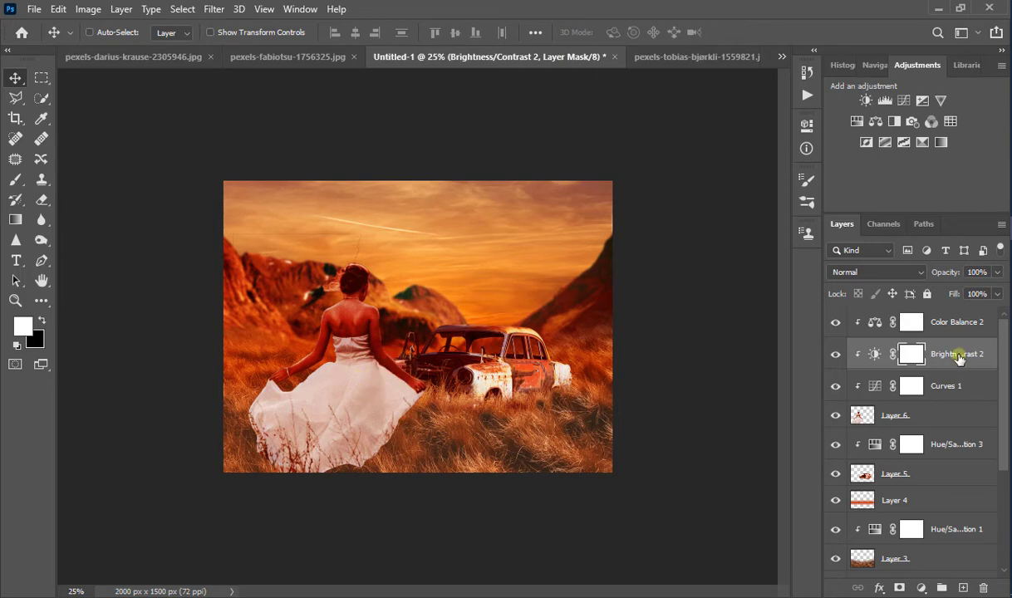
Move the woman's layer down so the hem of her dress runs past the bottom edge of the canvas
left_click(914, 415)
left_click_drag(383, 376, 354, 423)
key("ctrl+minus")
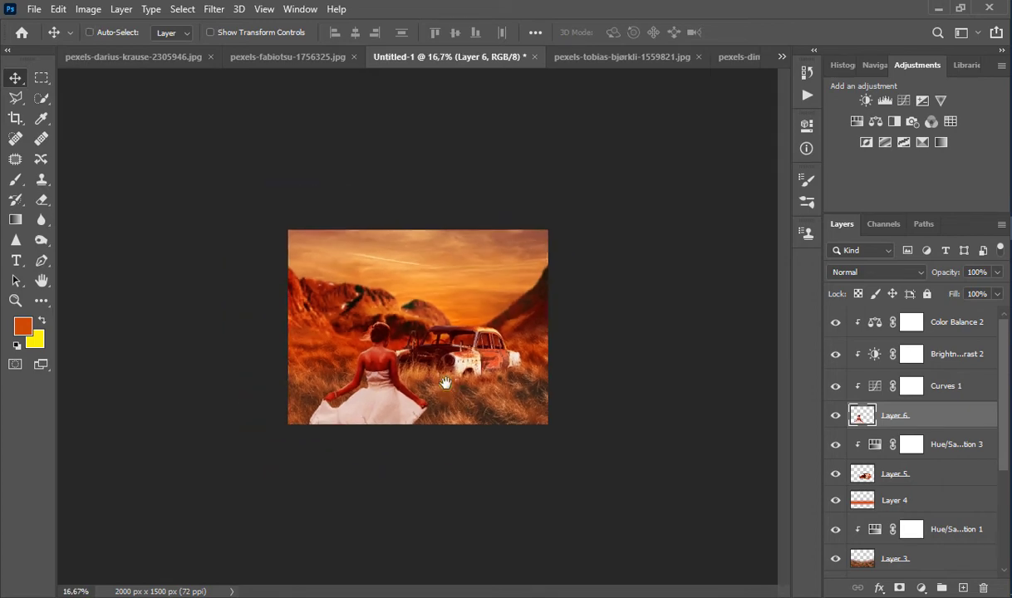
key("ctrl+plus")
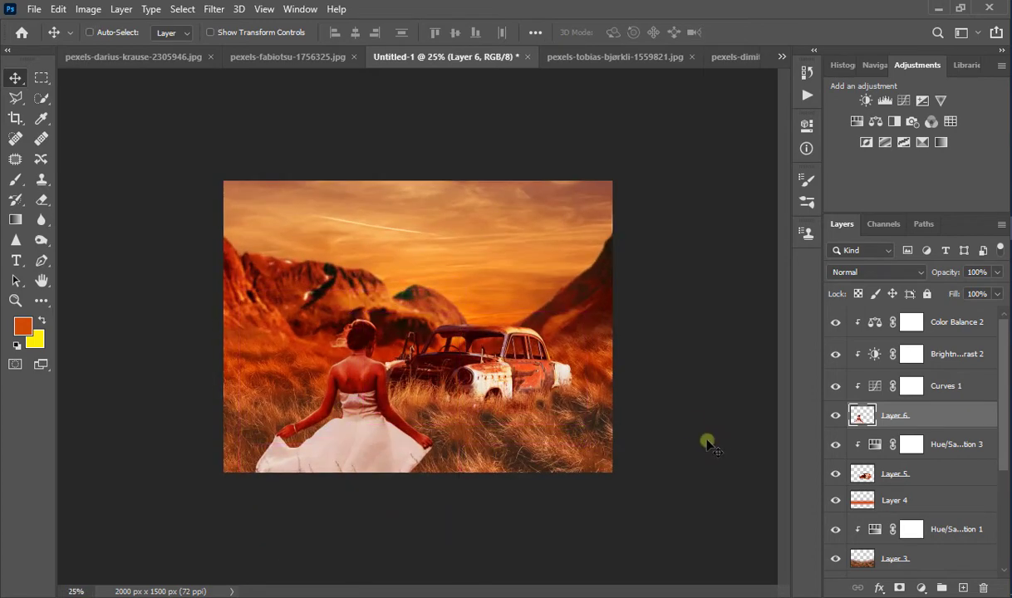
Add an unclipped Hue/Saturation adjustment at the top of the layer stack with hue +1, saturation +19 and lightness -6
left_click(907, 499)
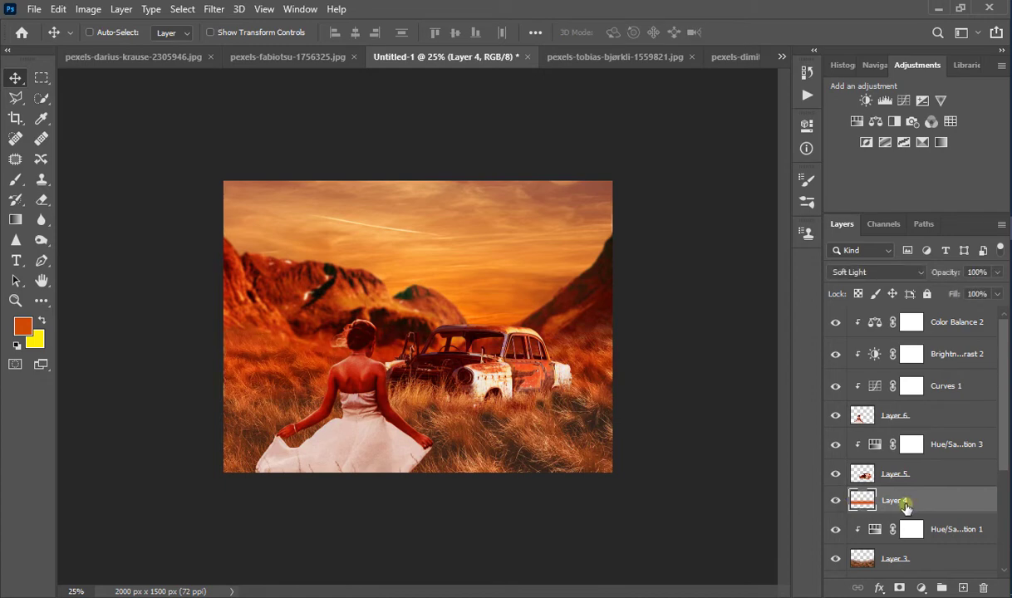
left_click(924, 318)
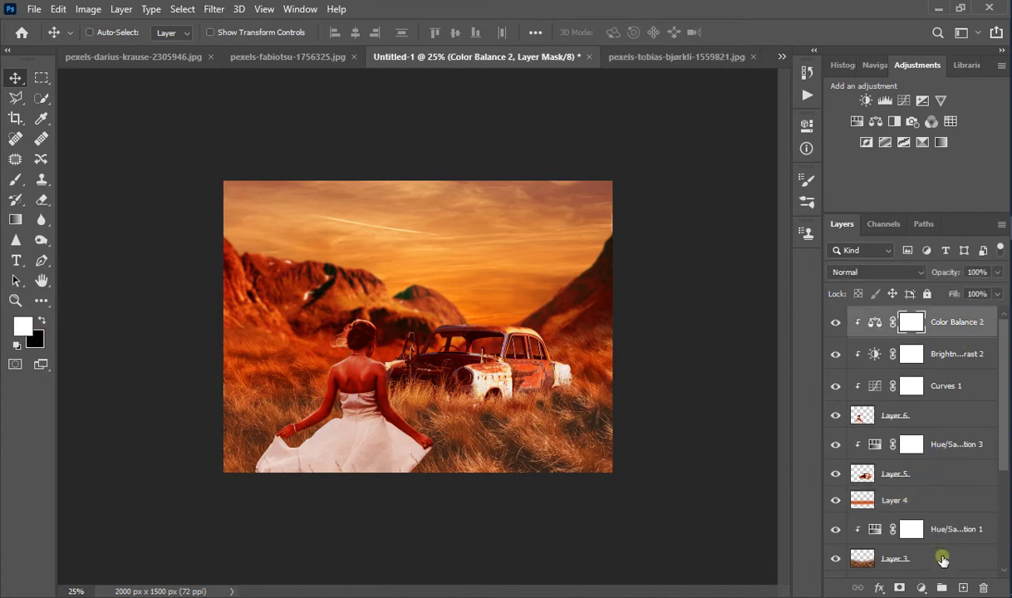
left_click(919, 588)
left_click(873, 414)
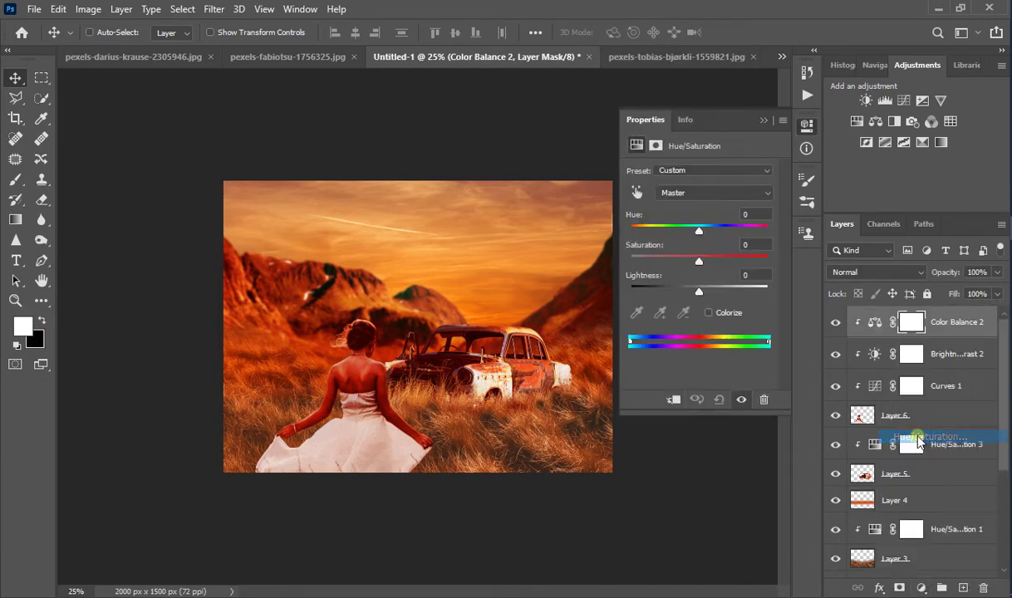
left_click_drag(698, 230, 722, 266)
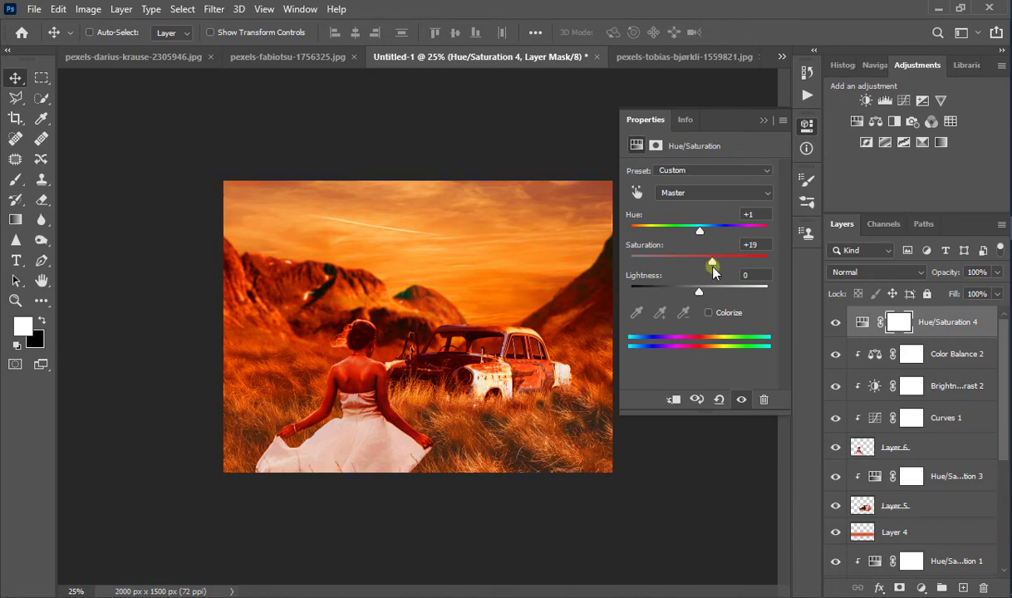
mouse_move(699, 292)
left_mouse_down()
mouse_move(710, 293)
mouse_move(695, 298)
left_mouse_up()
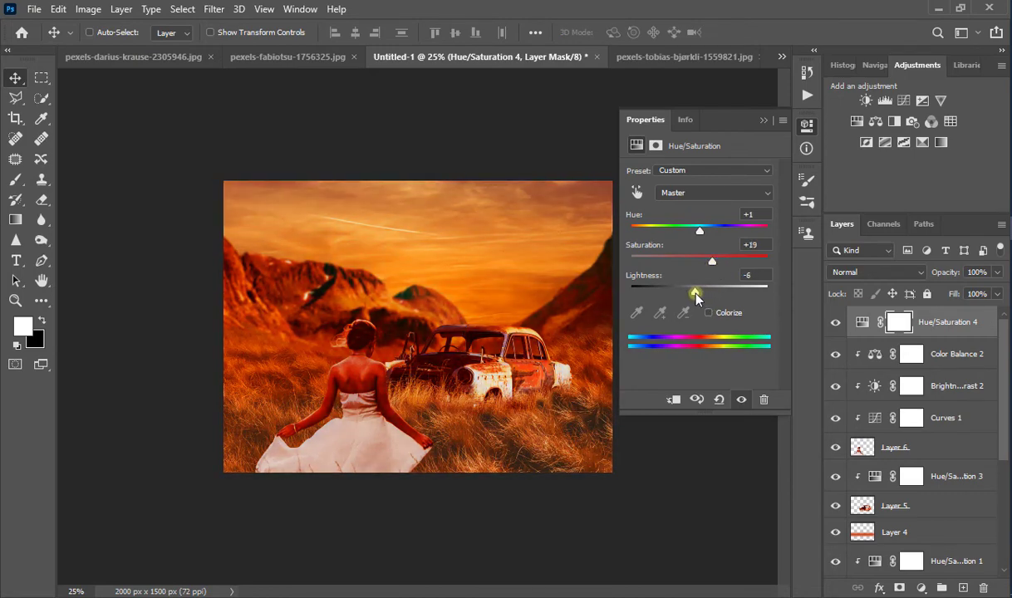
left_click(763, 122)
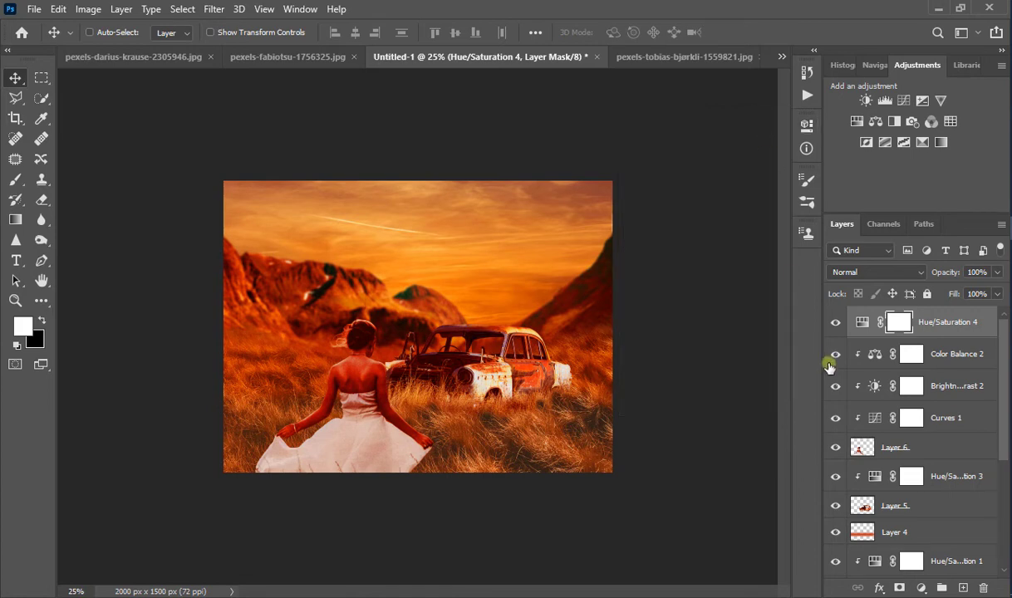
Add a new layer above Layer 4 and paint a soft yellow glow on it between the mountains and the car
left_click(885, 531)
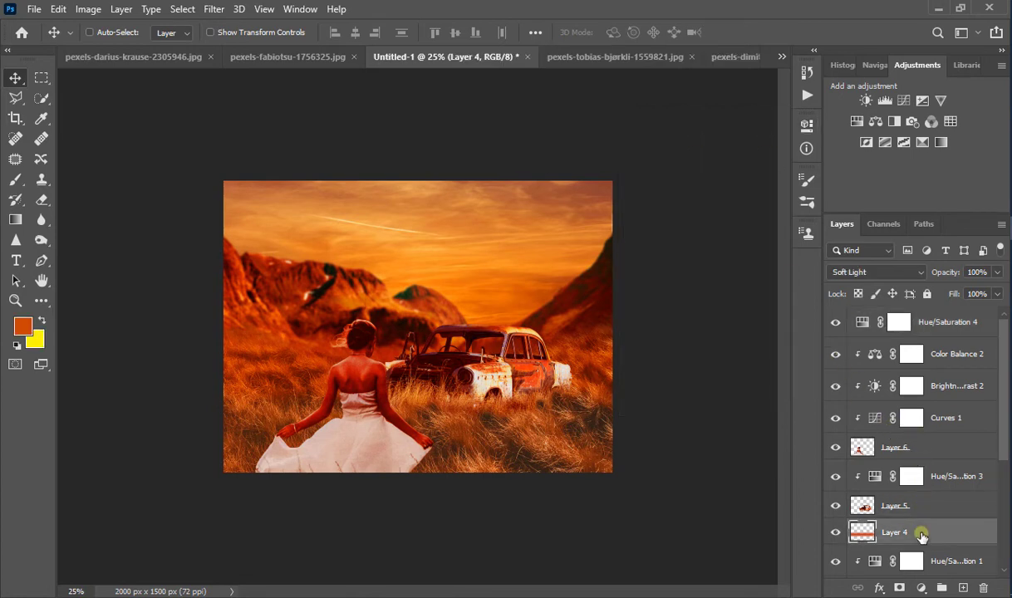
left_click(963, 587)
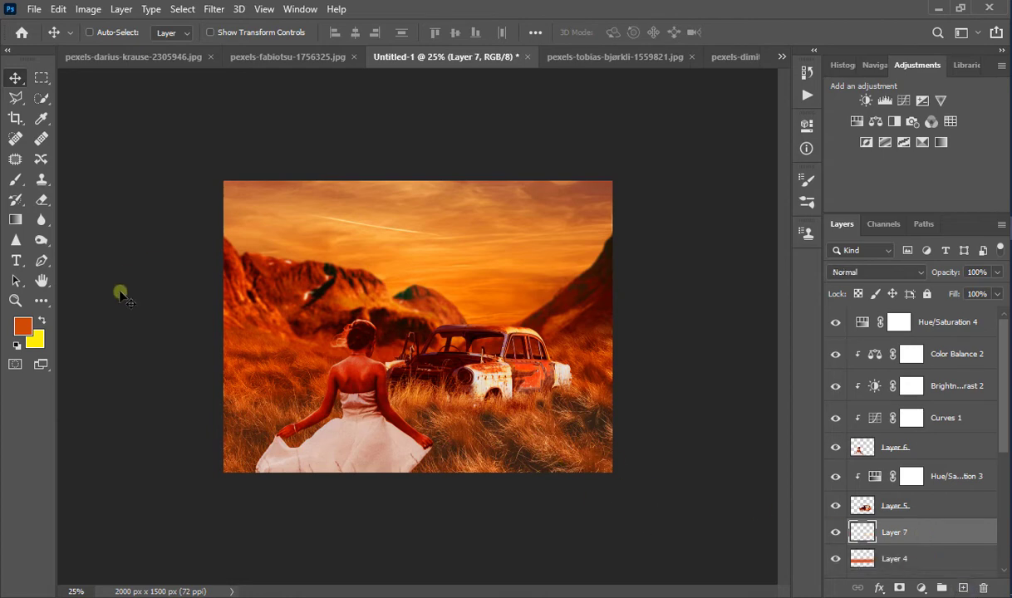
left_click(42, 320)
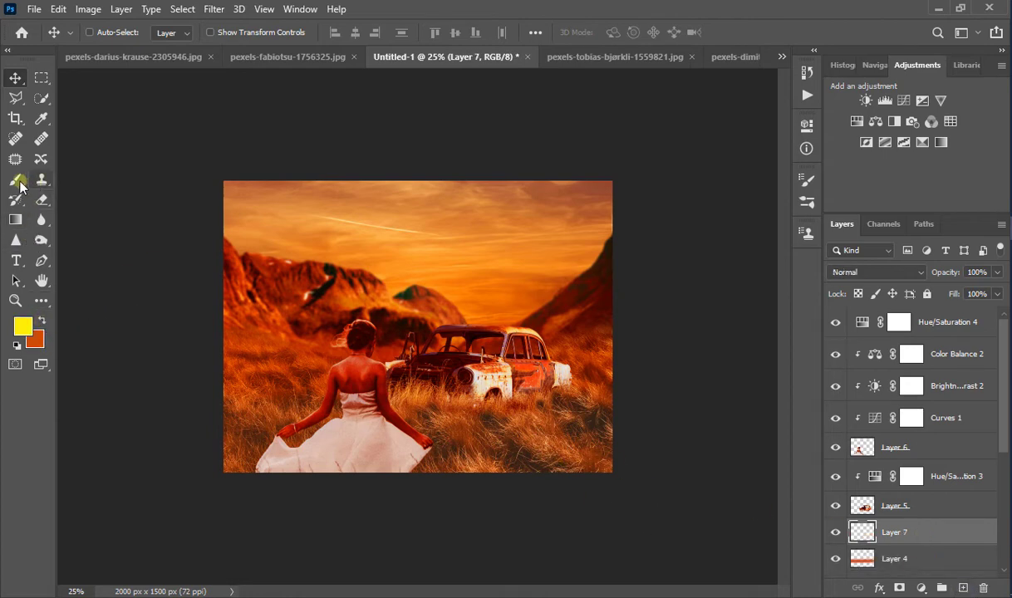
left_click(15, 179)
mouse_move(374, 274)
left_mouse_down()
mouse_move(365, 287)
mouse_move(397, 327)
mouse_move(384, 296)
left_mouse_up()
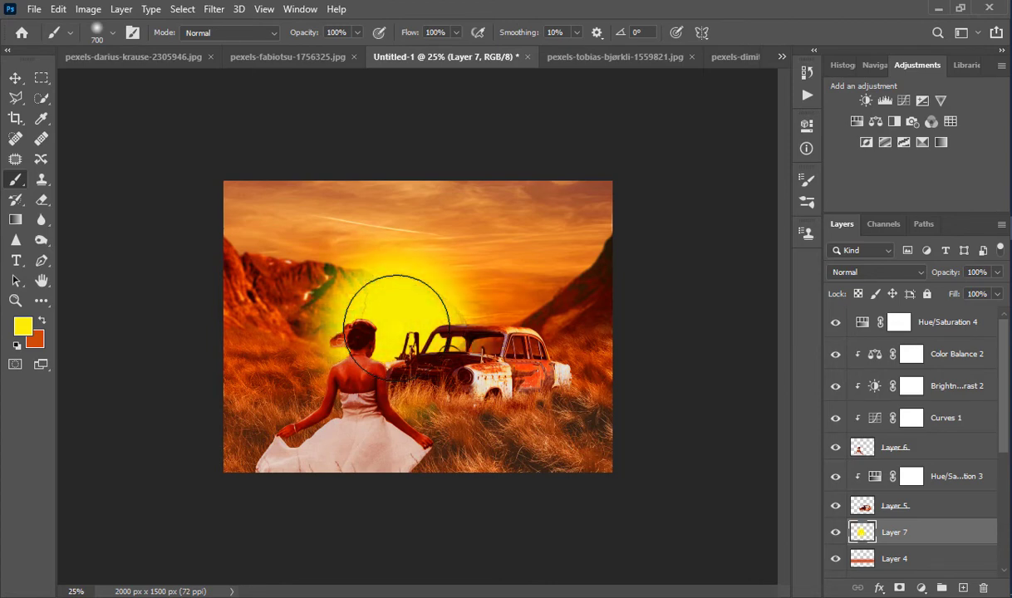
Try Overlay on the yellow glow layer, set it to Soft Light instead, and move the glow to the horizon behind the car
left_click(856, 272)
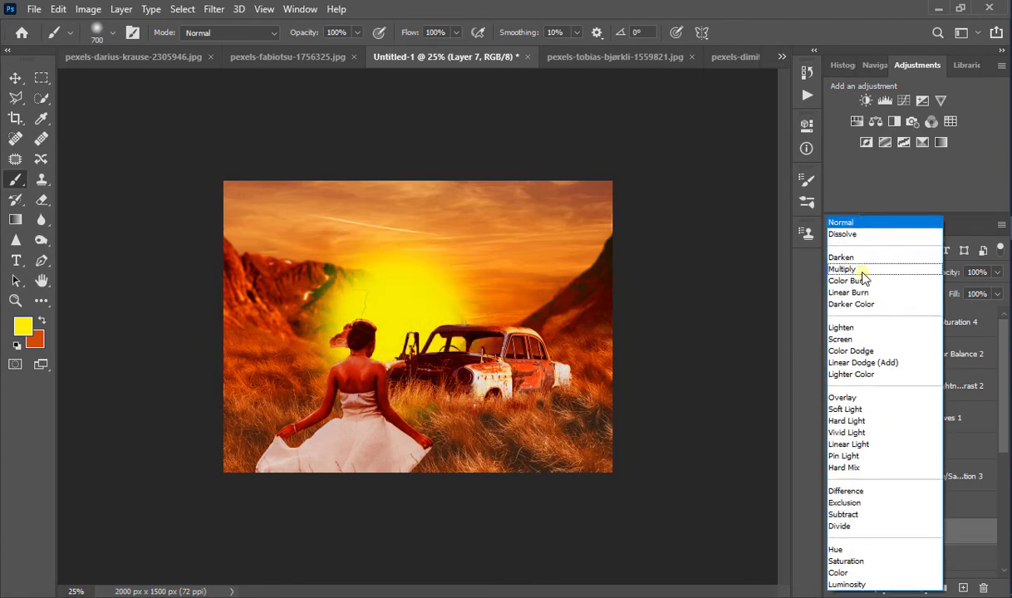
left_click(860, 399)
left_click(15, 77)
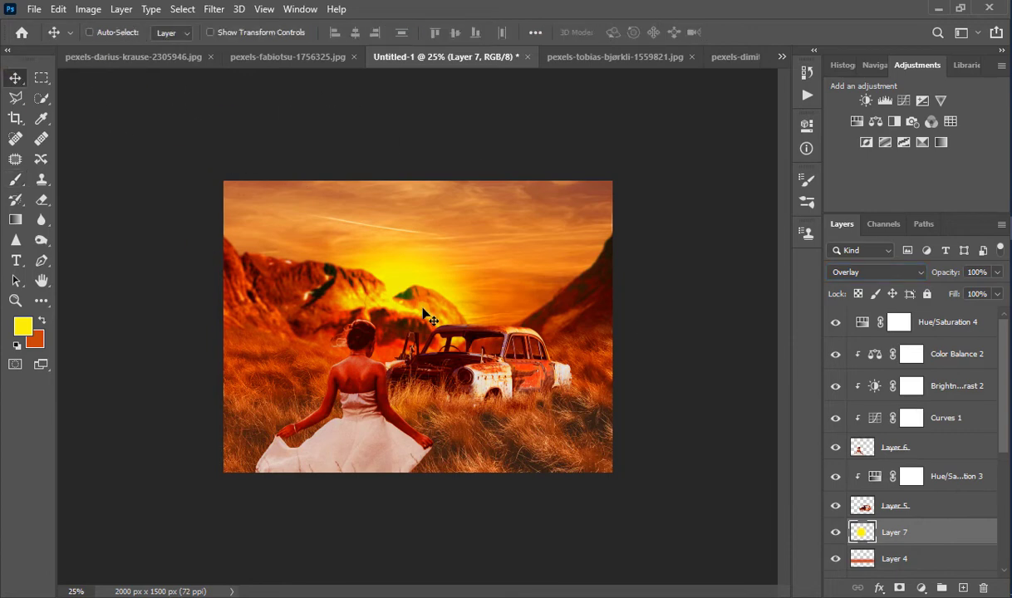
mouse_move(413, 341)
left_mouse_down()
mouse_move(425, 309)
mouse_move(379, 316)
mouse_move(477, 314)
mouse_move(438, 310)
mouse_move(460, 314)
left_mouse_up()
left_click(877, 272)
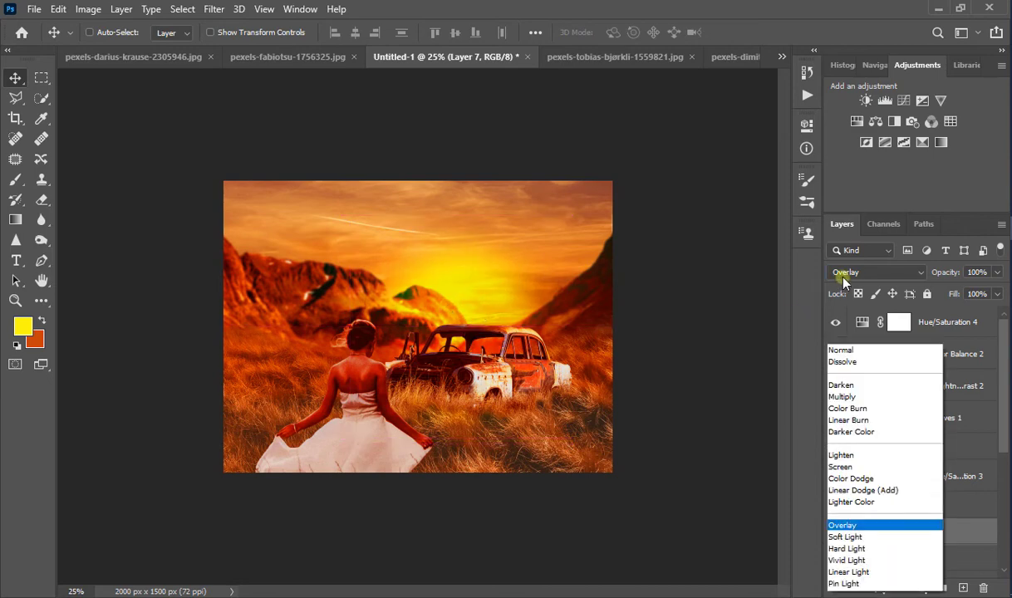
left_click(842, 408)
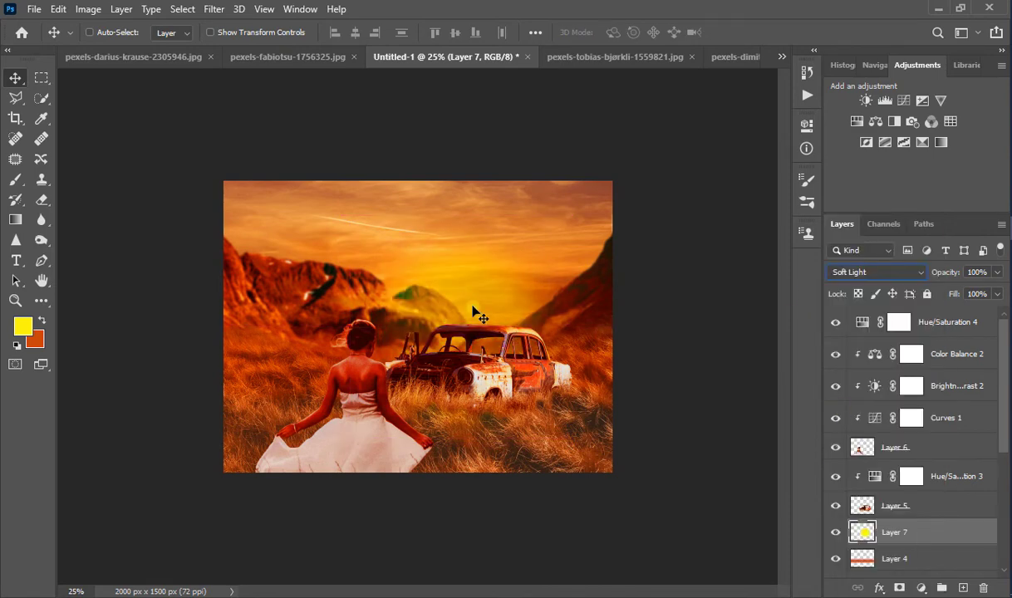
left_click_drag(473, 311, 497, 293)
Scale the yellow glow to about 92% width and 85% height and shift it about 96 px left and 13 px down
key("ctrl+t")
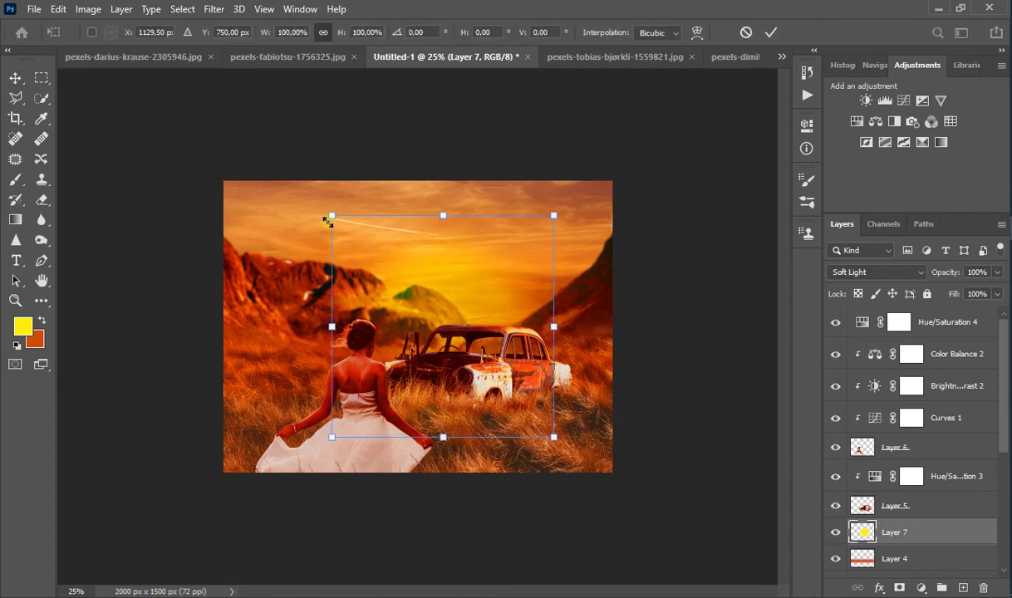
left_click_drag(328, 218, 351, 248)
left_click_drag(435, 292, 416, 295)
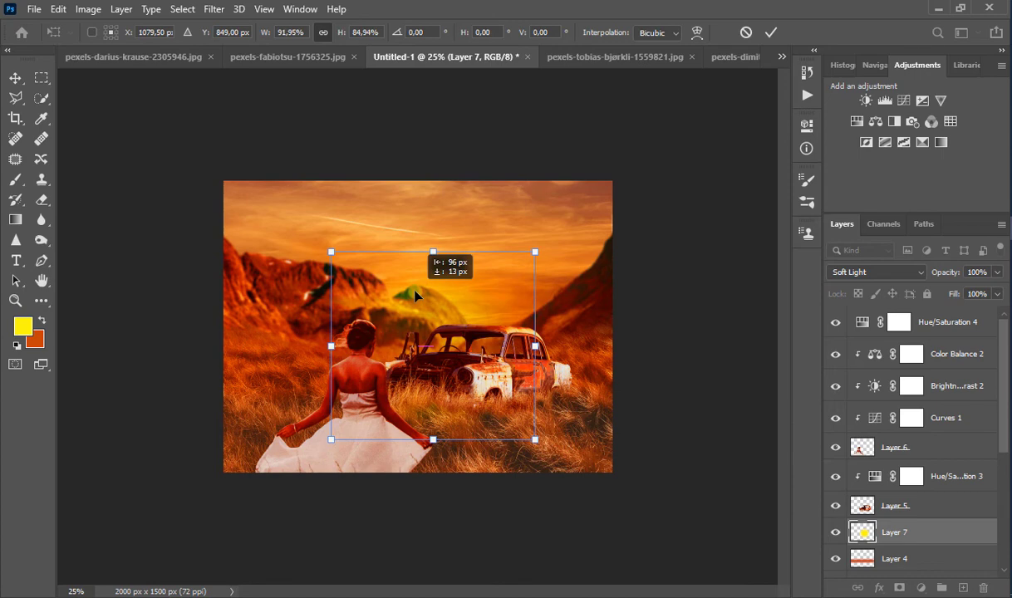
key("Return")
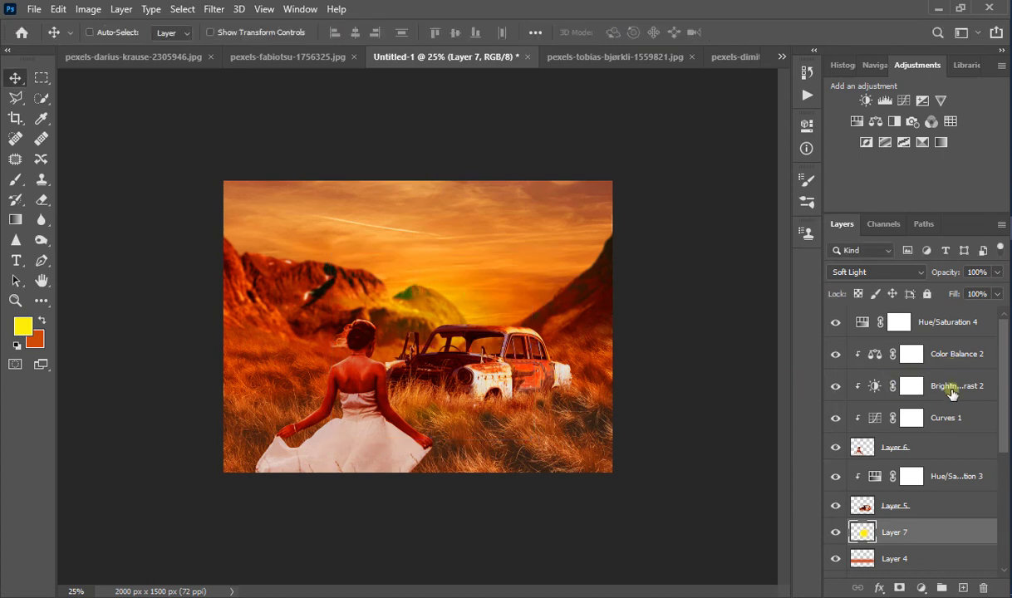
Add a new layer at the top of the stack and fill it with a dark brown sampled from the image
left_click(900, 323)
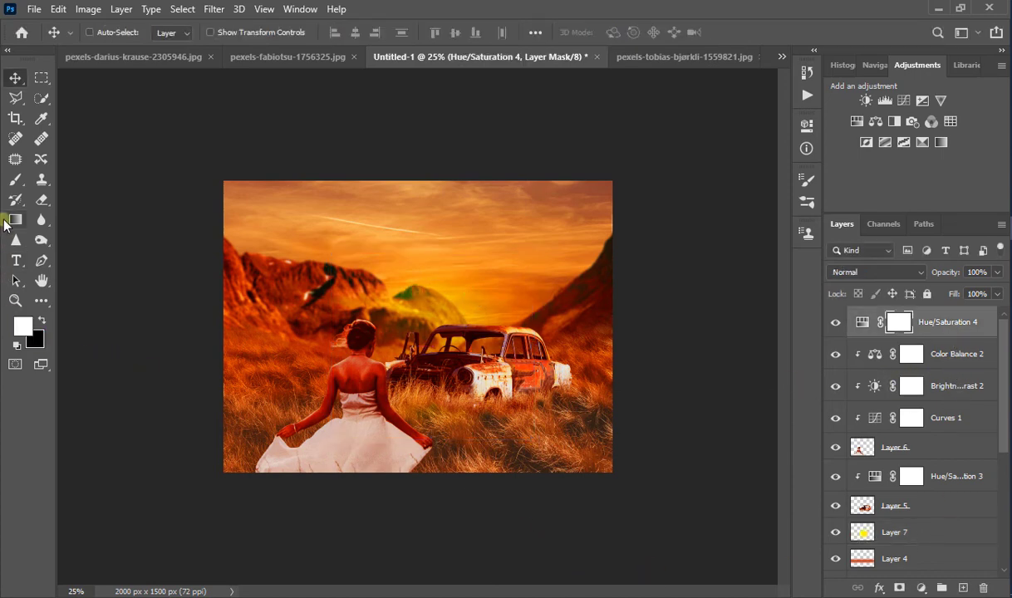
left_click(963, 588)
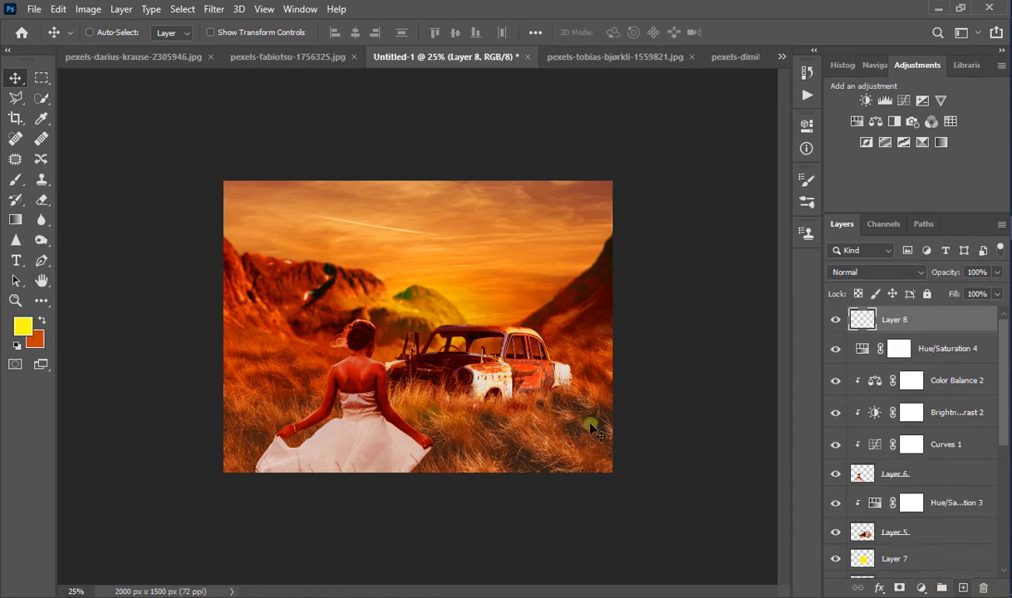
left_click(41, 300)
left_click(581, 237, "alt")
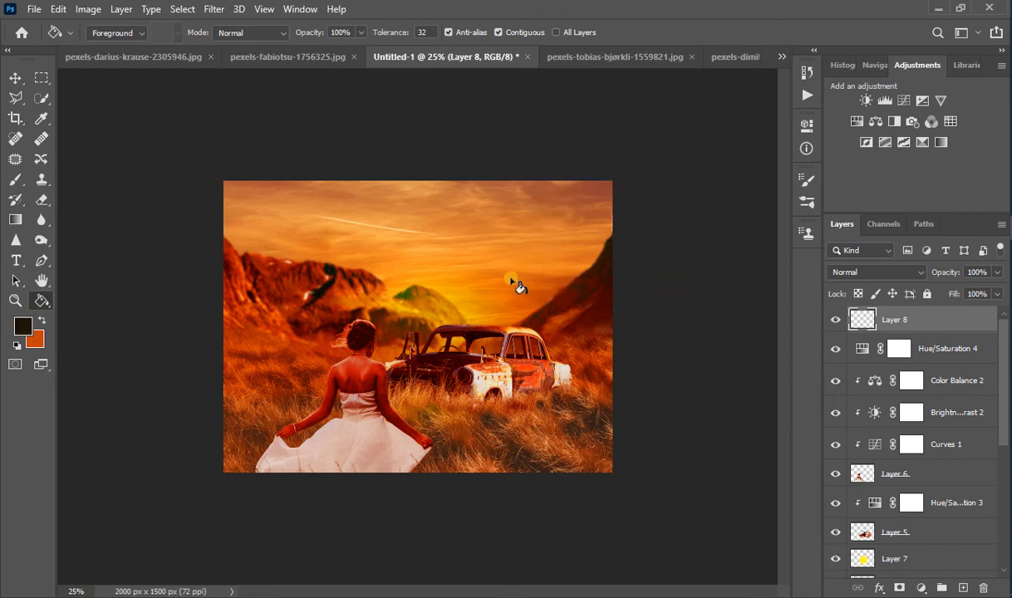
left_click(483, 299)
Erase the middle of the dark fill with a soft 1102 px eraser, revealing the woman, car and sky inside a vignette
left_click(39, 201)
right_click(431, 318)
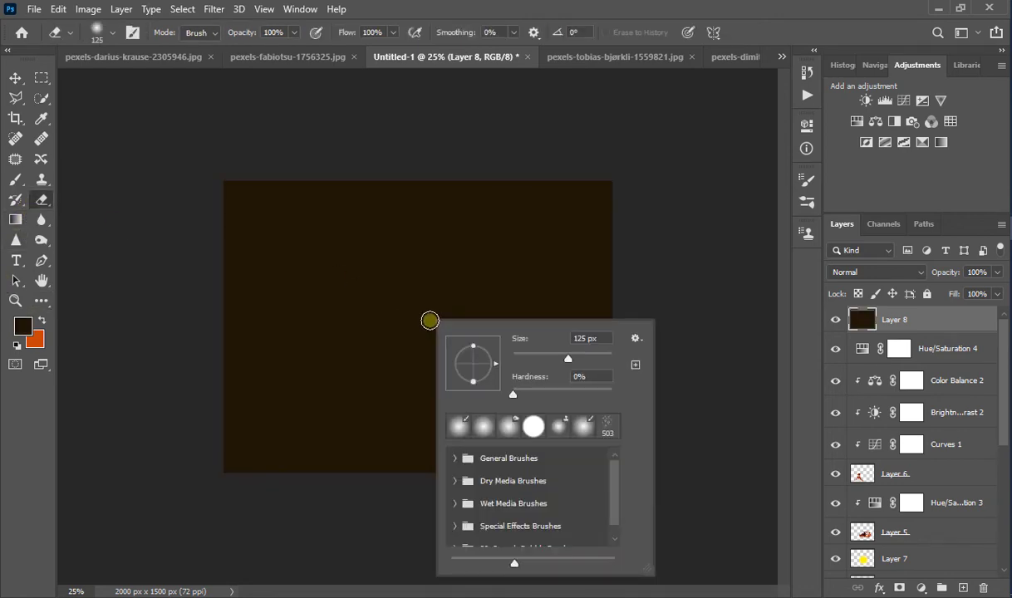
left_click_drag(568, 358, 606, 357)
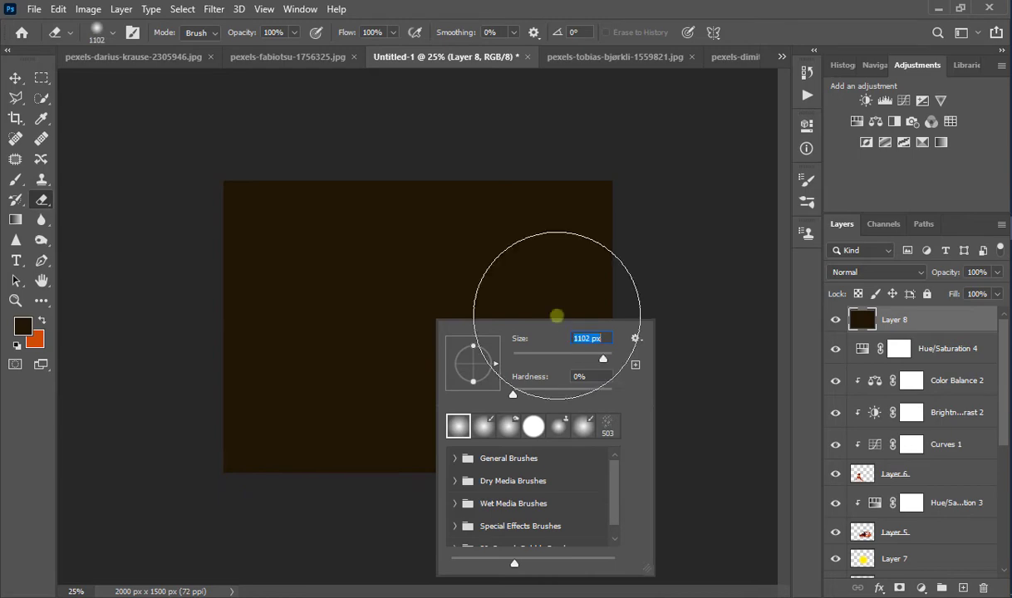
left_click(418, 309)
left_click(415, 309)
left_click(414, 309)
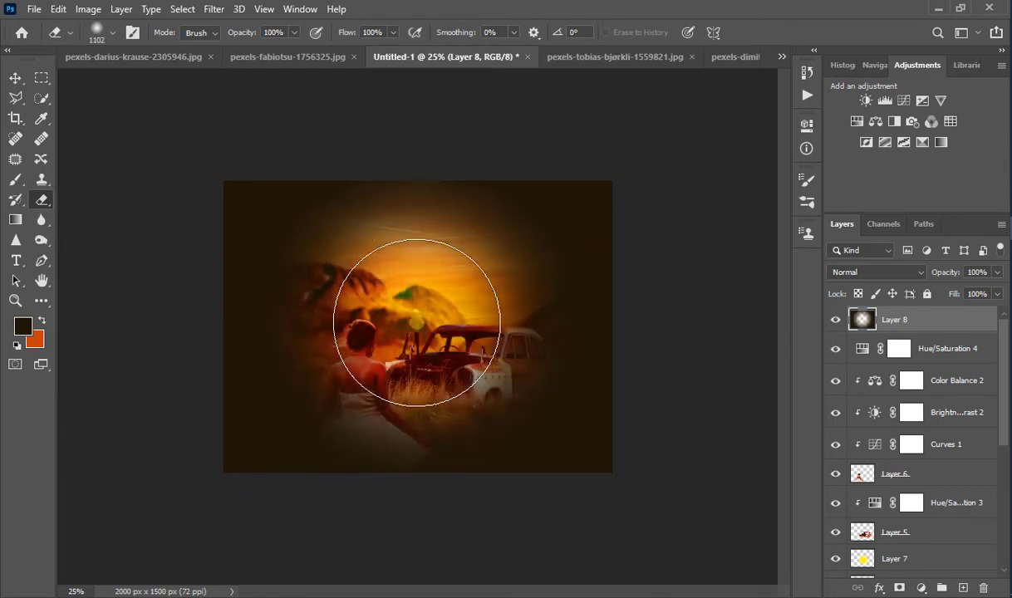
left_click(413, 309)
left_click(416, 322)
left_click(365, 334)
left_click(374, 347)
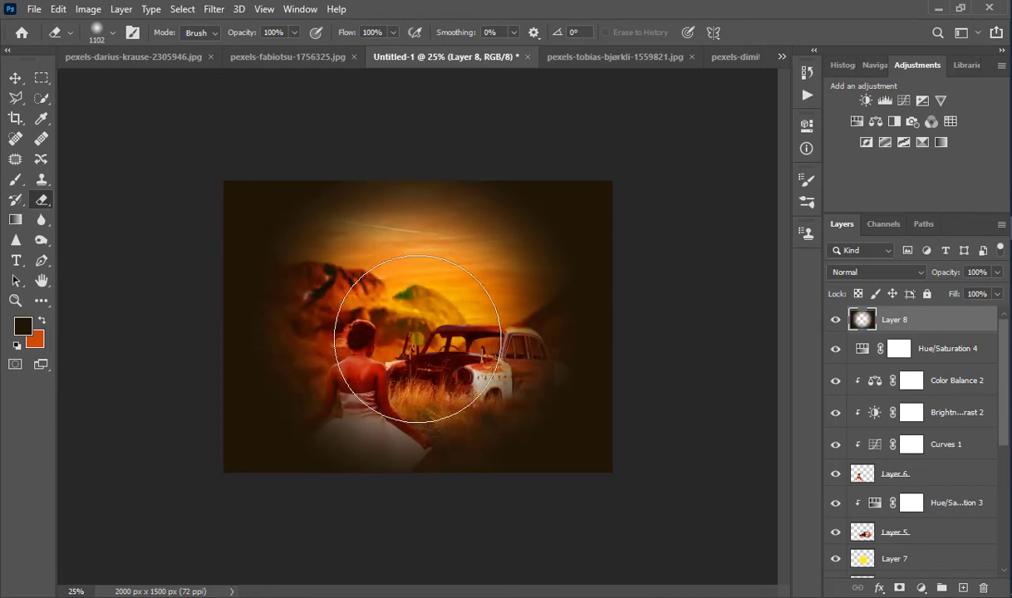
left_click(391, 340)
left_click(475, 312)
left_click(380, 343)
left_click(361, 355)
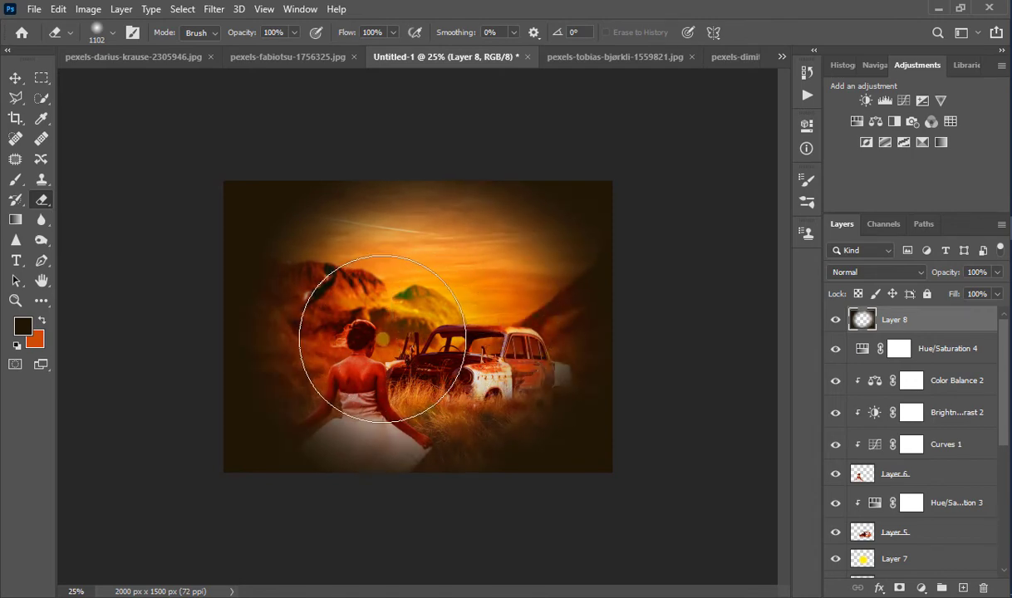
left_click(357, 349)
left_click(359, 327)
left_click(353, 327)
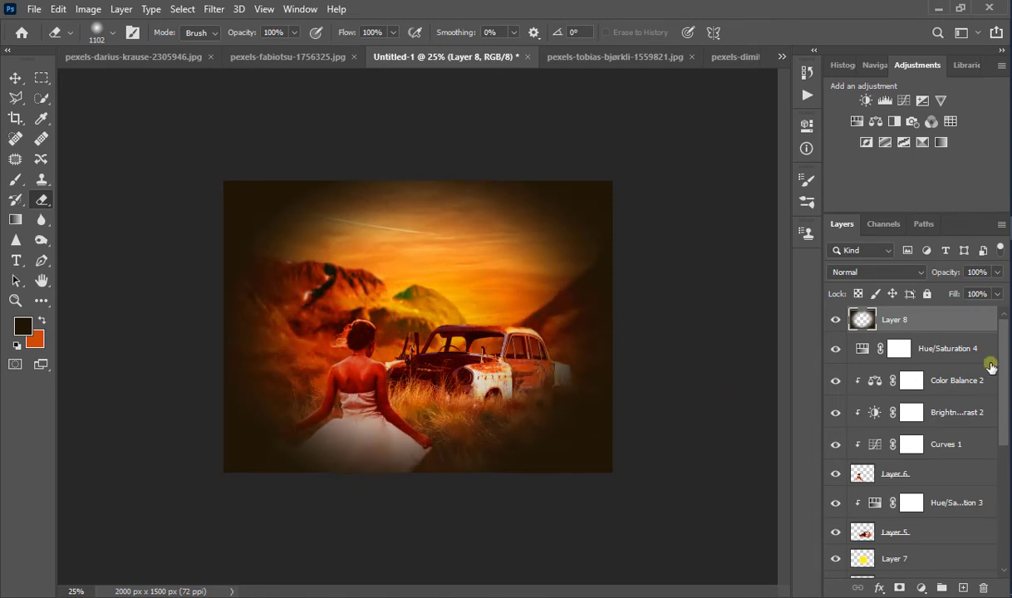
Lower the vignette layer's opacity to 80%
left_click(996, 272)
left_click_drag(988, 292, 986, 293)
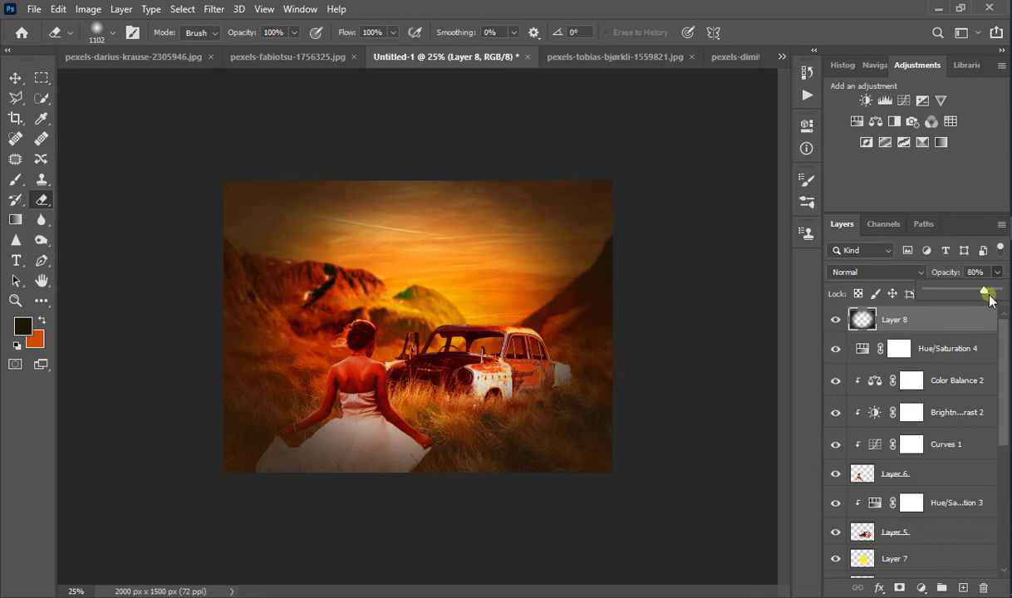
key("ctrl+plus")
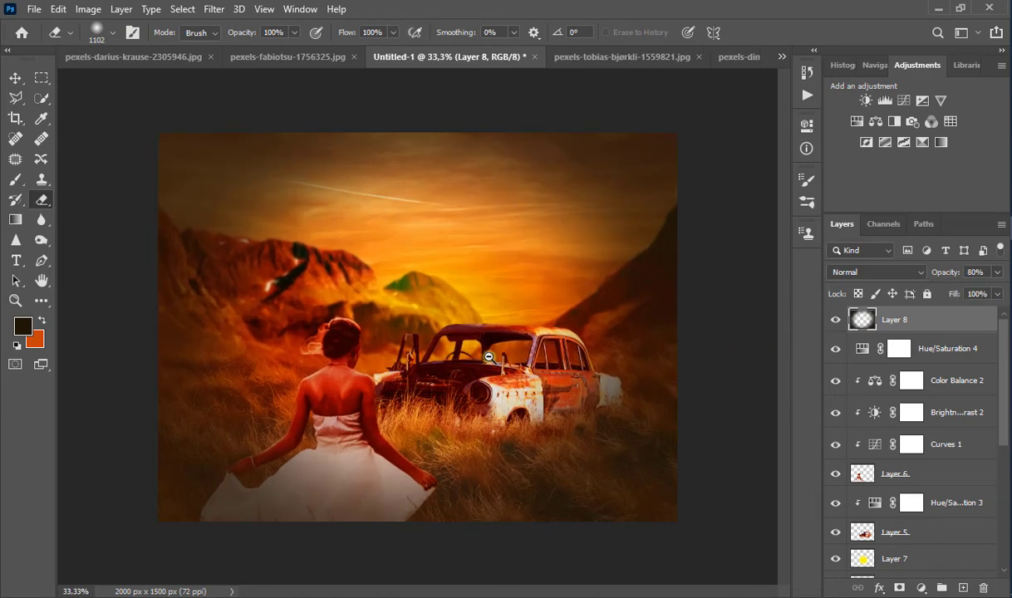
key("ctrl+minus")
Add a Brightness/Contrast adjustment clipped to the car's layer with brightness -37 and contrast -31
left_click(15, 78)
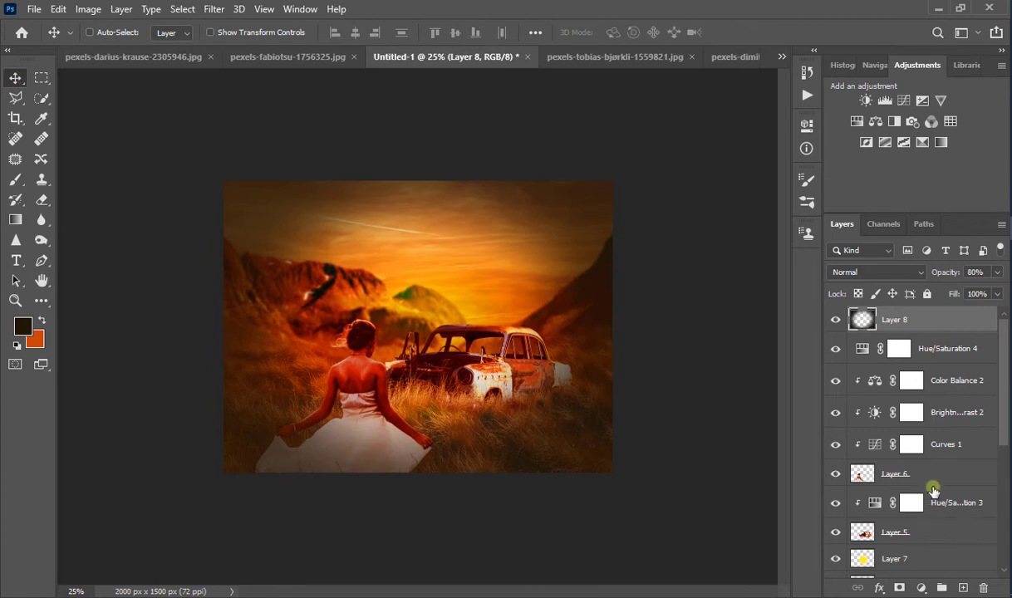
left_click(887, 472)
left_click(916, 531)
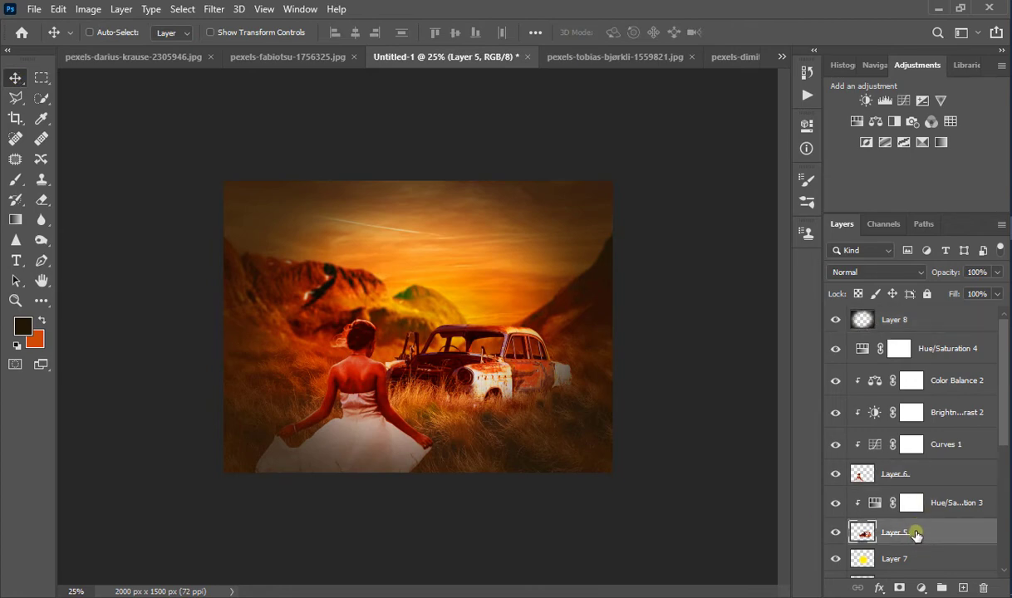
left_click(920, 587)
left_click(914, 358)
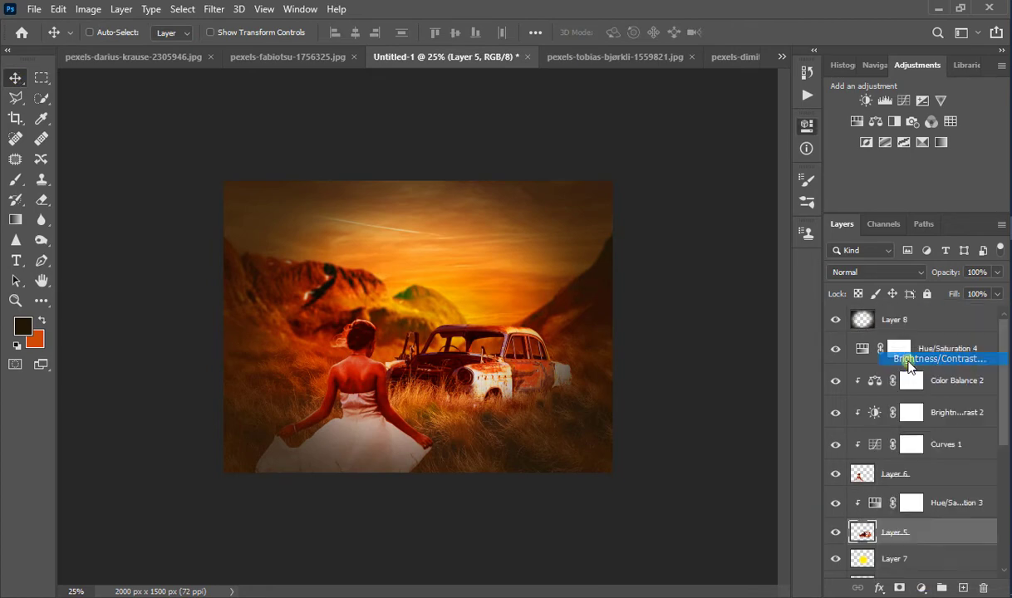
left_click_drag(699, 217, 656, 264)
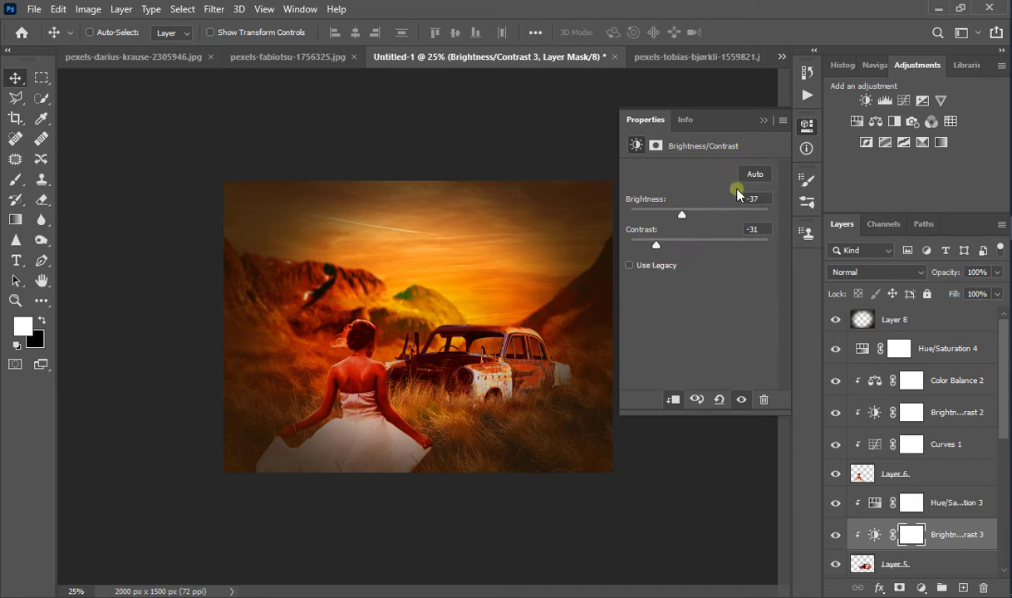
left_click(763, 119)
Burn the midtones along the woman's outstretched arm on Layer 6 with a 90 px brush at 50% exposure
key("ctrl+plus")
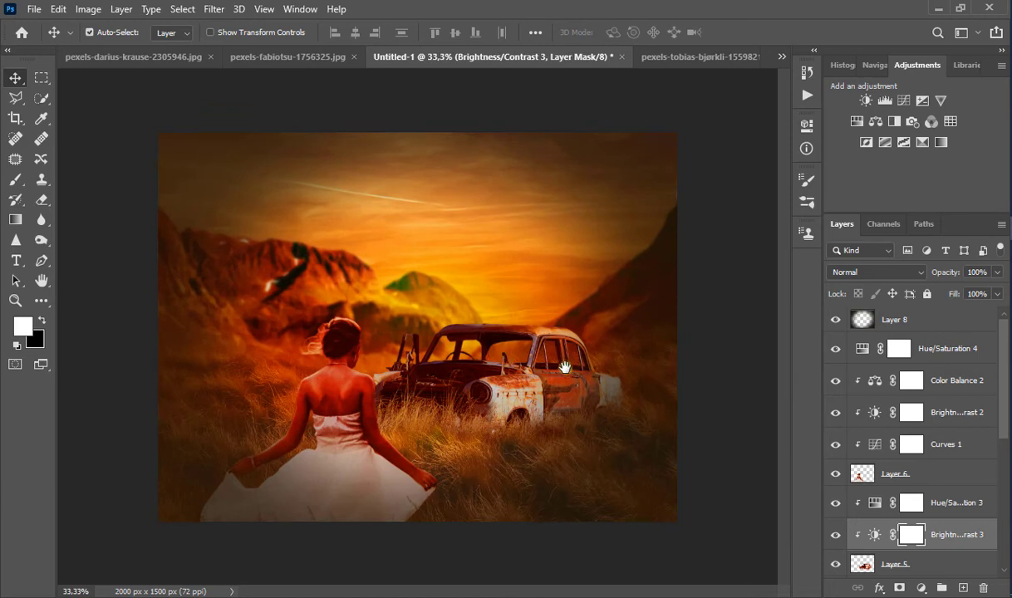
left_click(911, 476)
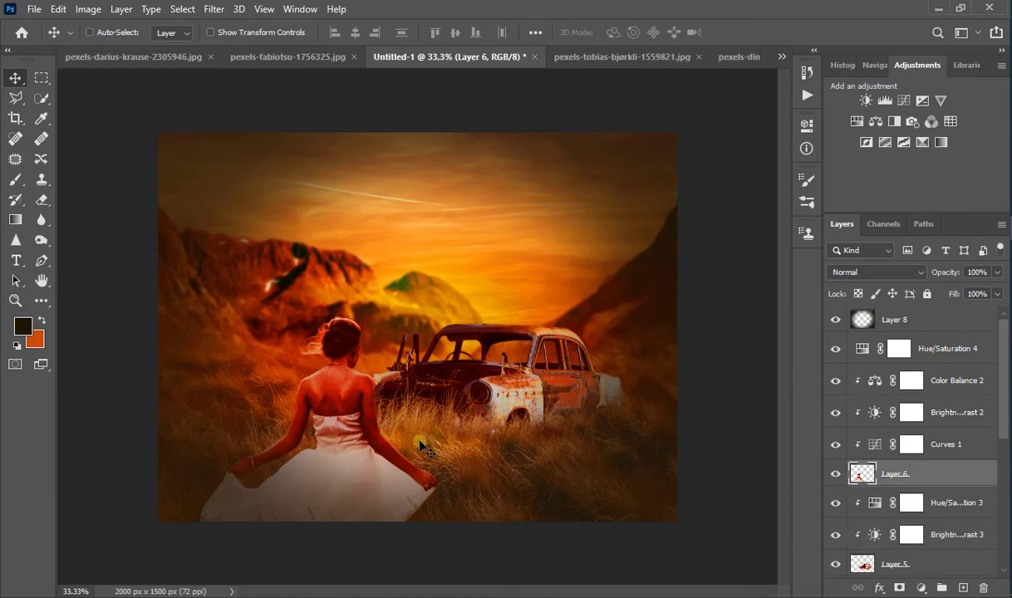
left_click(39, 241)
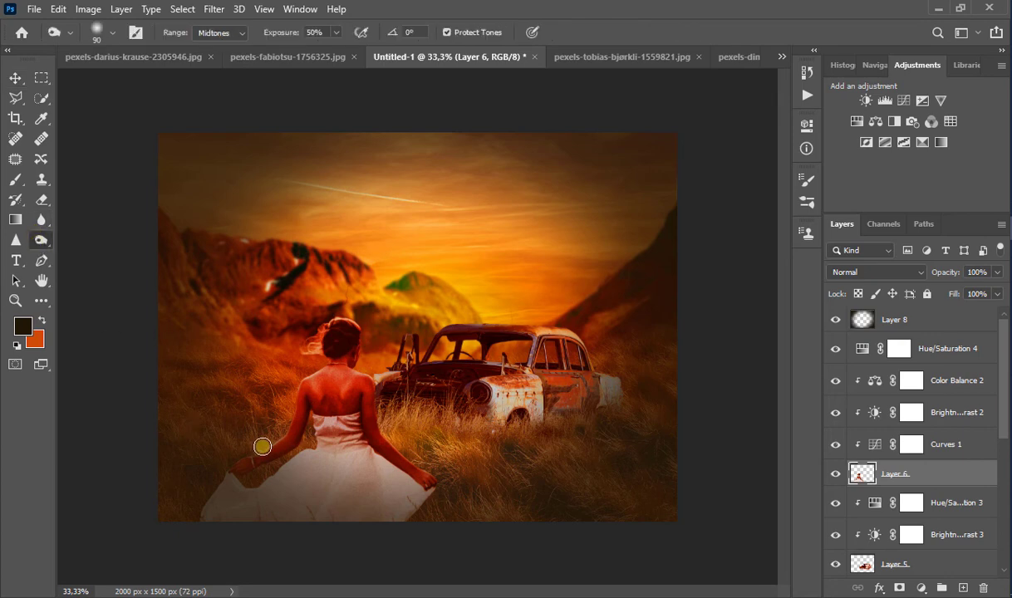
mouse_move(280, 437)
left_mouse_down()
mouse_move(265, 425)
mouse_move(264, 407)
left_mouse_up()
mouse_move(261, 448)
left_mouse_down()
mouse_move(250, 432)
mouse_move(271, 444)
mouse_move(277, 437)
mouse_move(258, 413)
left_mouse_up()
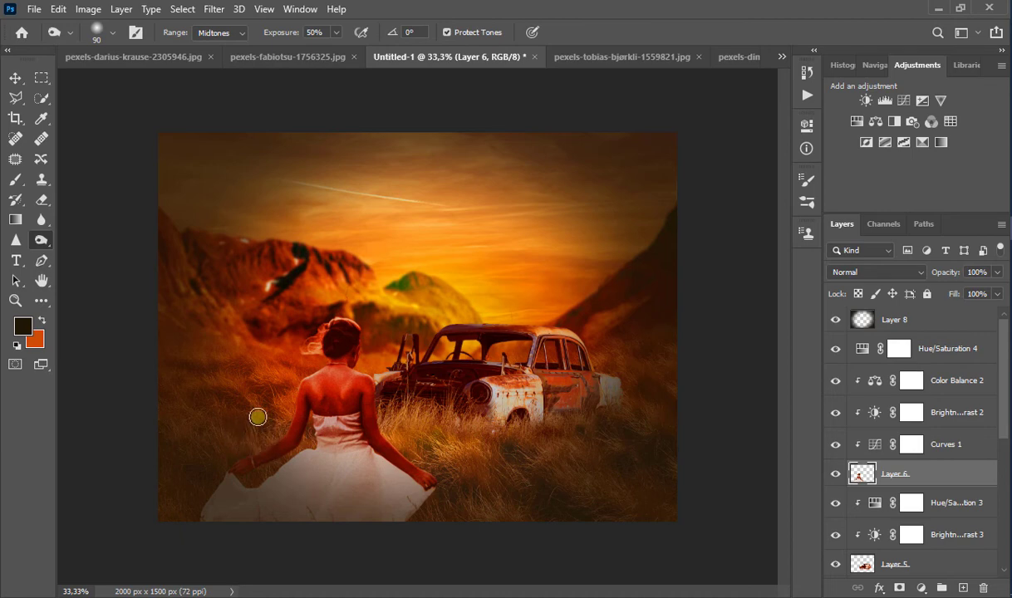
Set the vignette layer's opacity to 87%
left_click(953, 324)
left_click_drag(997, 271, 983, 291)
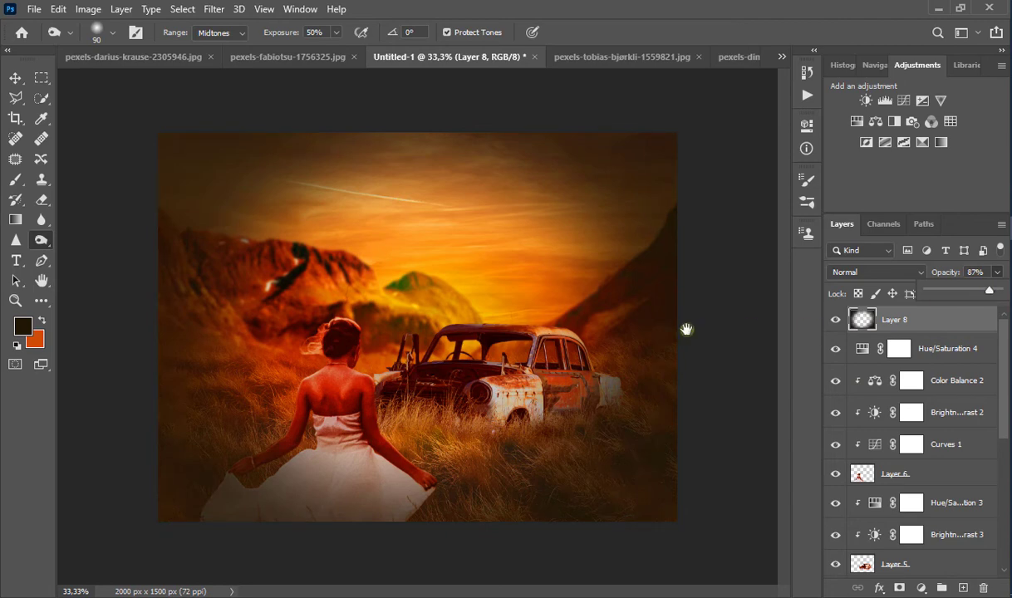
key("ctrl+minus")
left_click(15, 78)
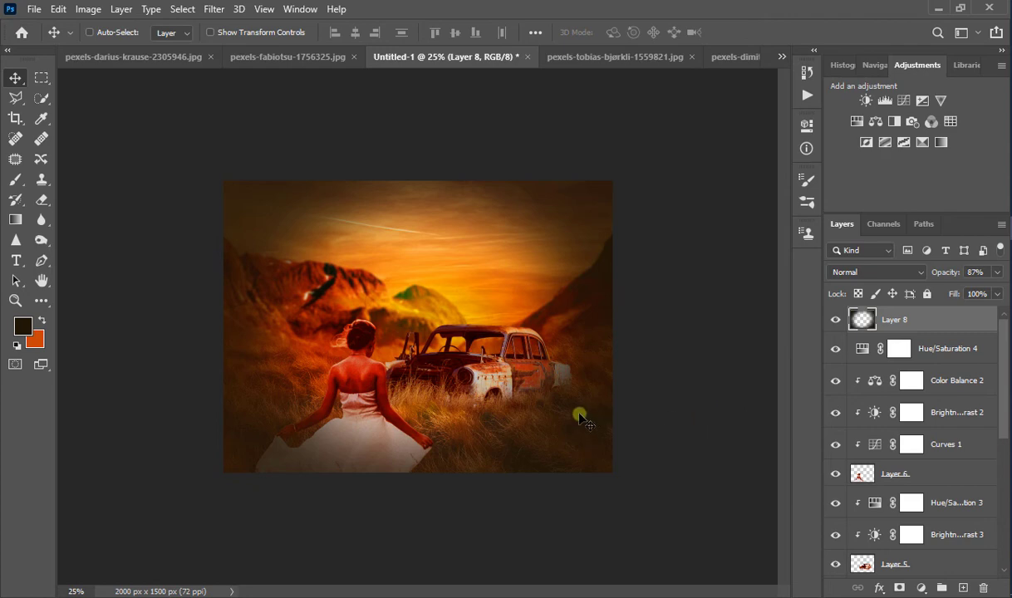
Burn the midtones around the car's headlight and front bumper on Layer 5 with a 90 px brush at 50% exposure
key("ctrl+plus")
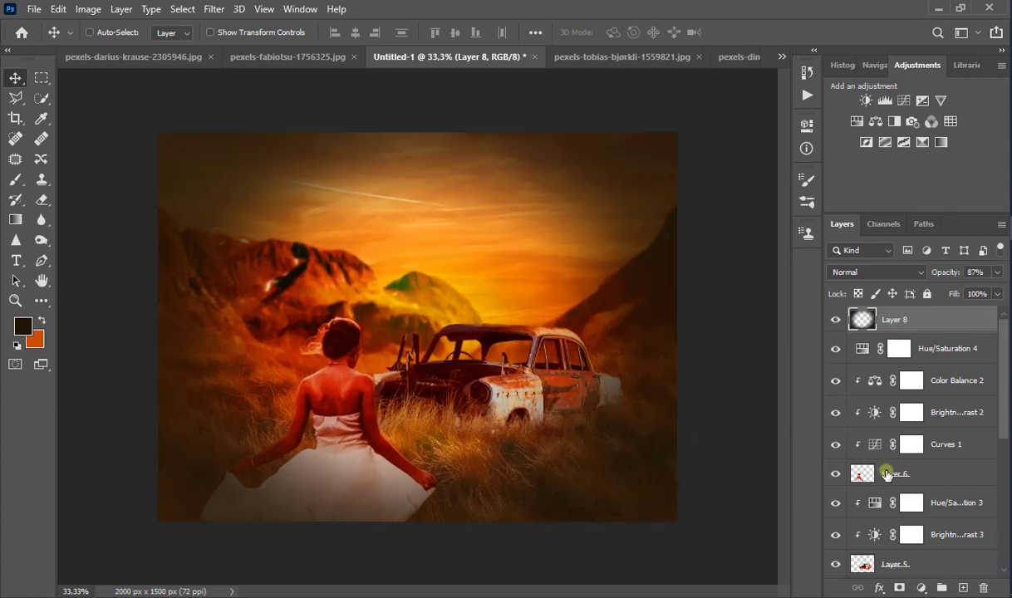
left_click(879, 562)
left_click(571, 409, "ctrl")
left_click(569, 406, "ctrl")
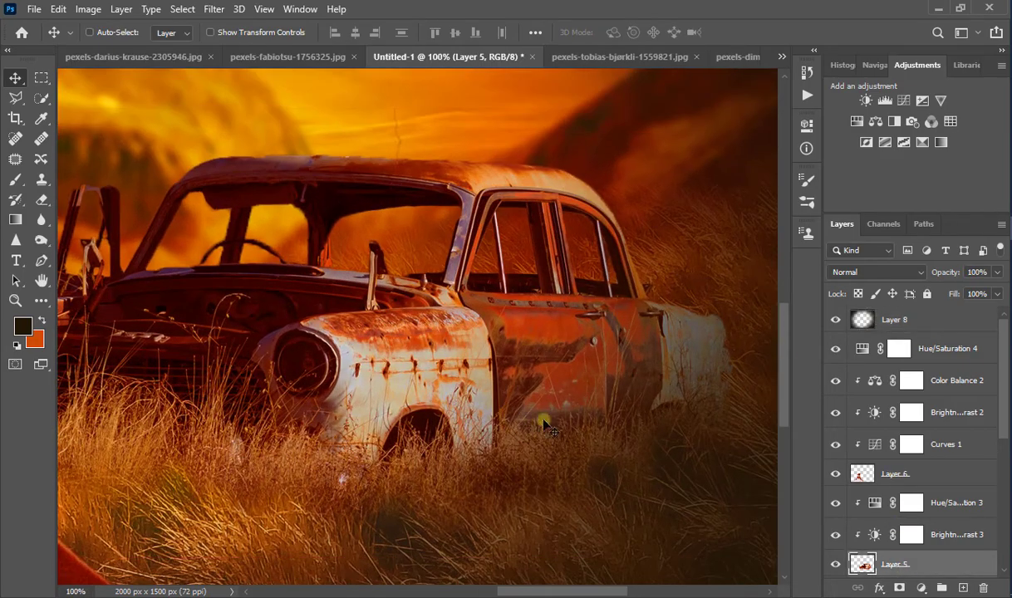
left_click(378, 389, "ctrl")
left_click(456, 381, "alt")
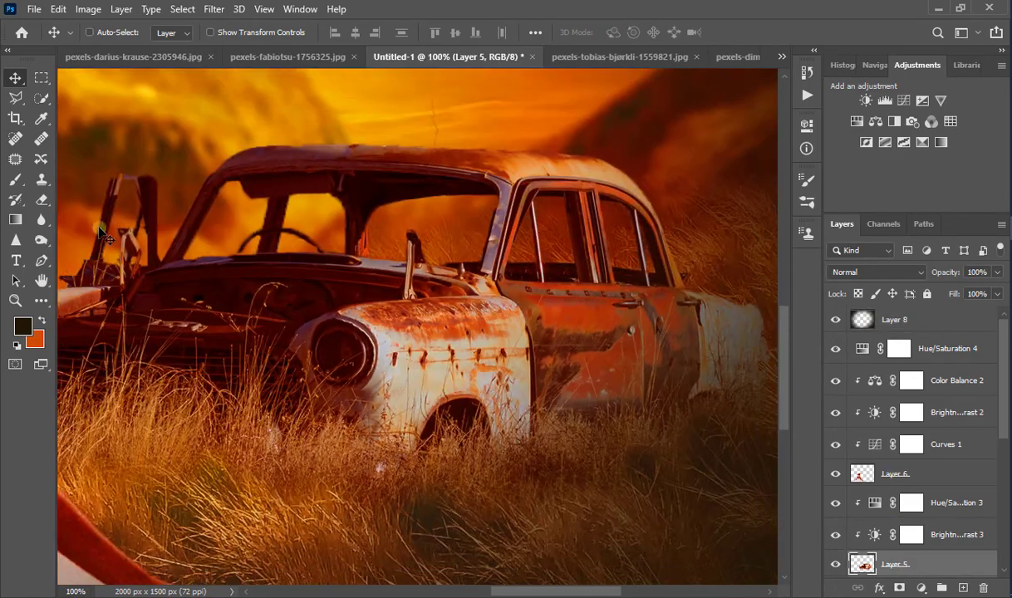
left_click(41, 240)
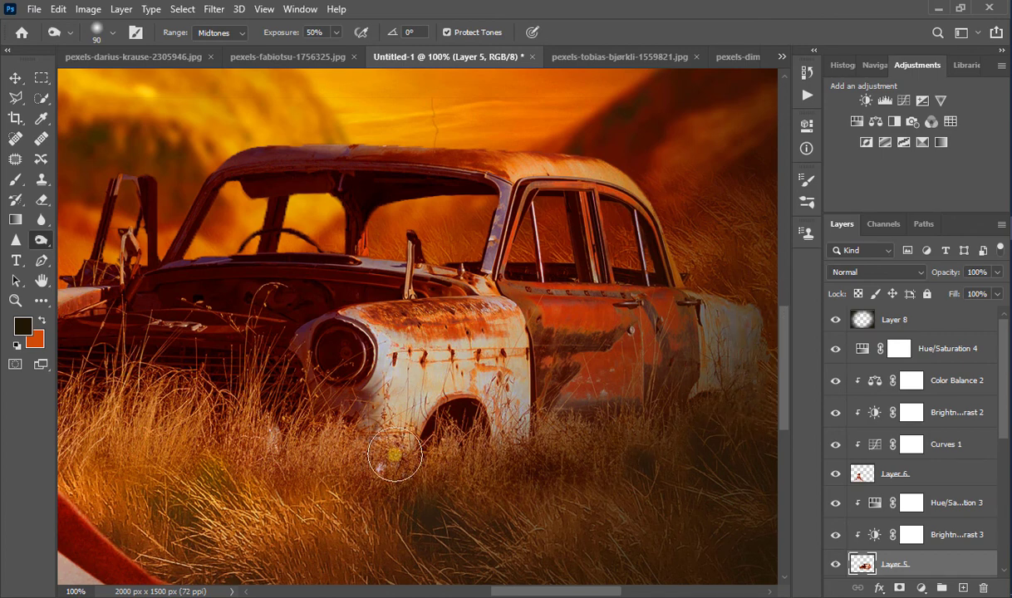
mouse_move(343, 312)
left_mouse_down()
mouse_move(371, 330)
mouse_move(339, 405)
left_mouse_up()
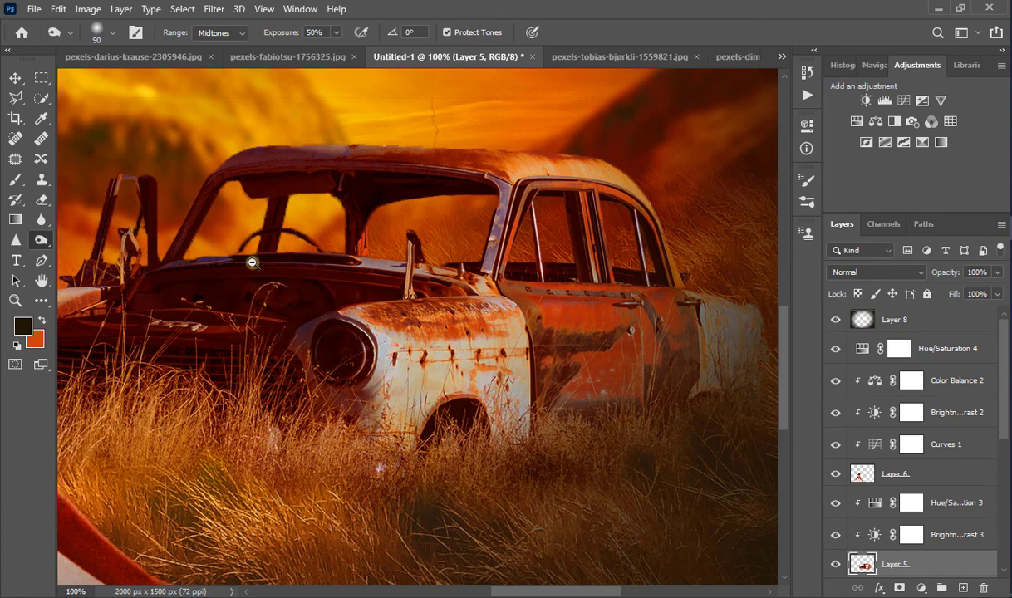
scroll(236, 232, "down", 4)
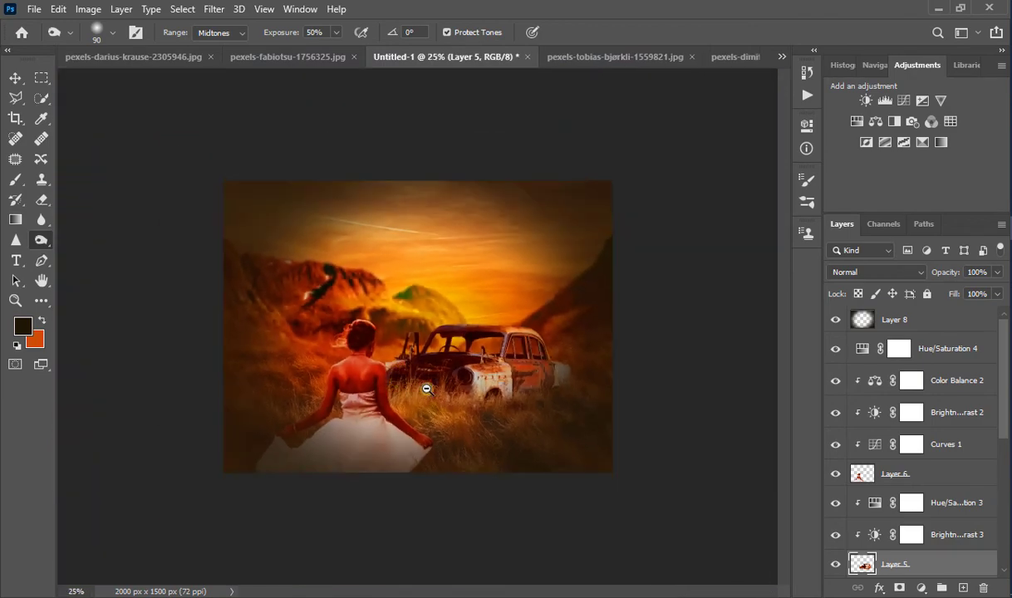
scroll(399, 374, "down", 1)
left_click(16, 77)
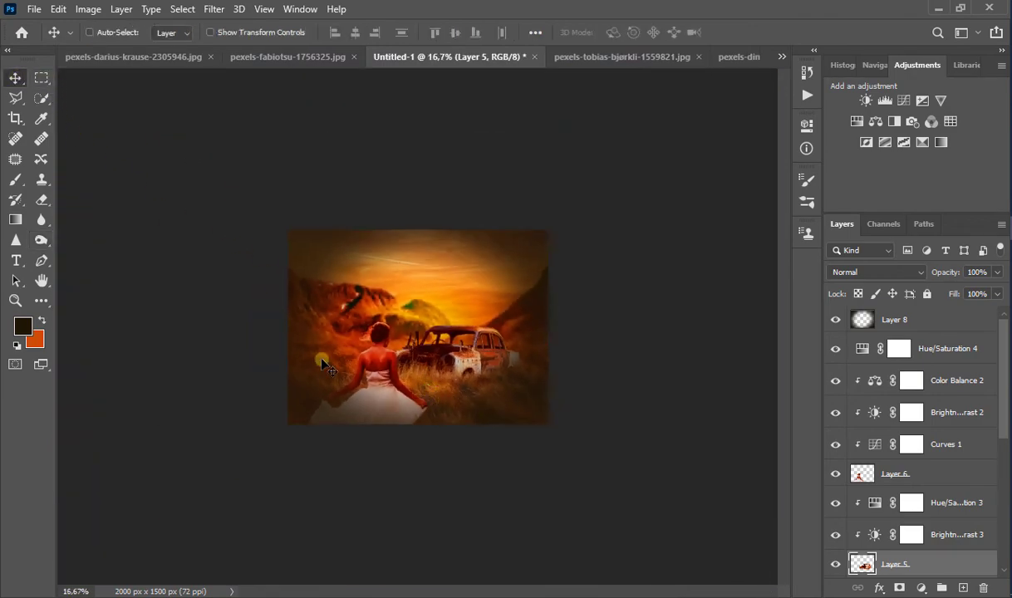
key("ctrl+plus")
key("ctrl+plus")
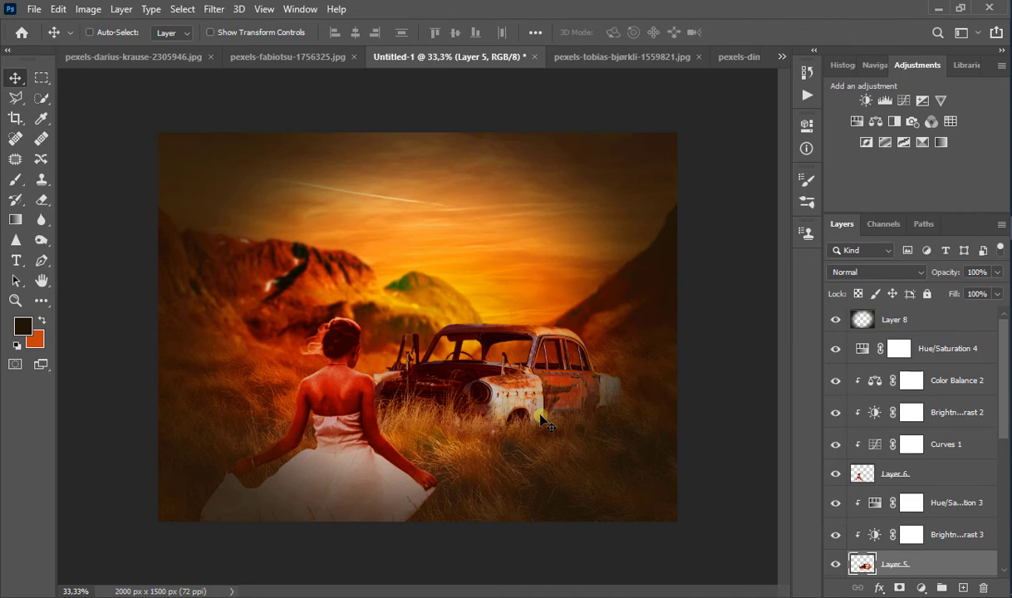
Apply a Gaussian Blur with a radius of 0,6 pixels to the car on Layer 5
left_click(921, 473)
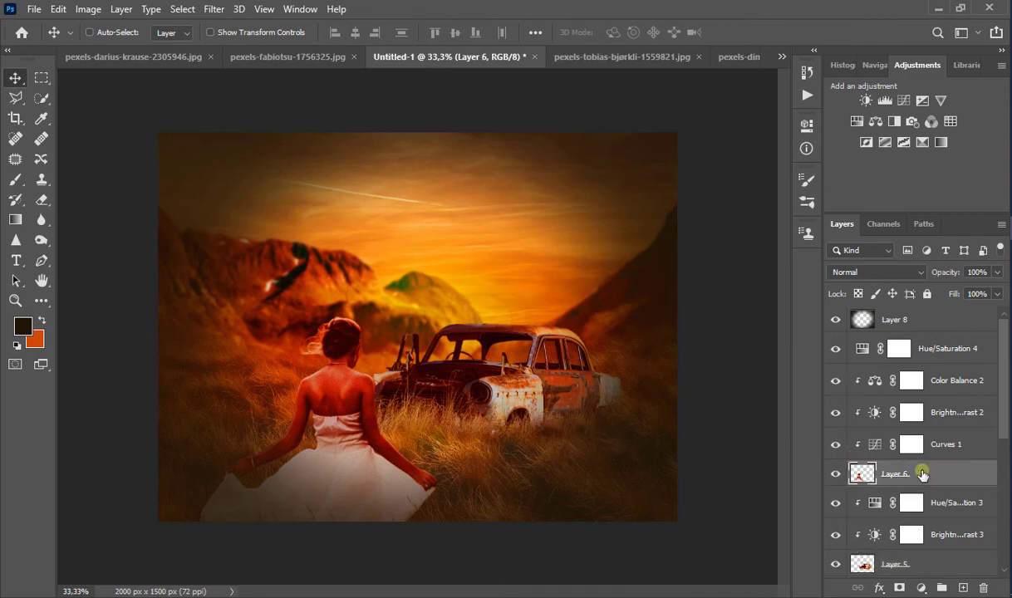
left_click(922, 562)
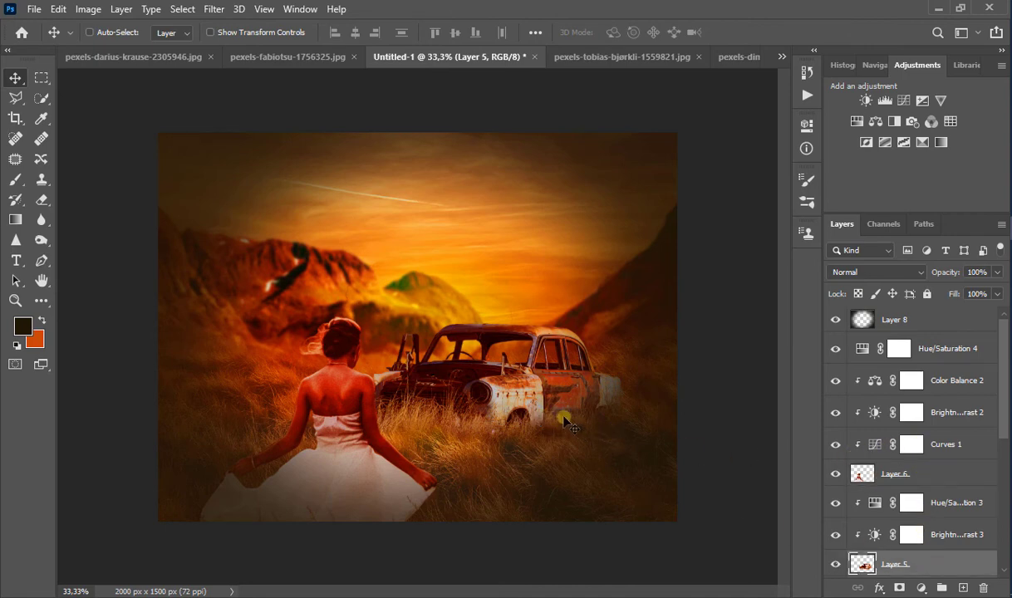
left_click(213, 9)
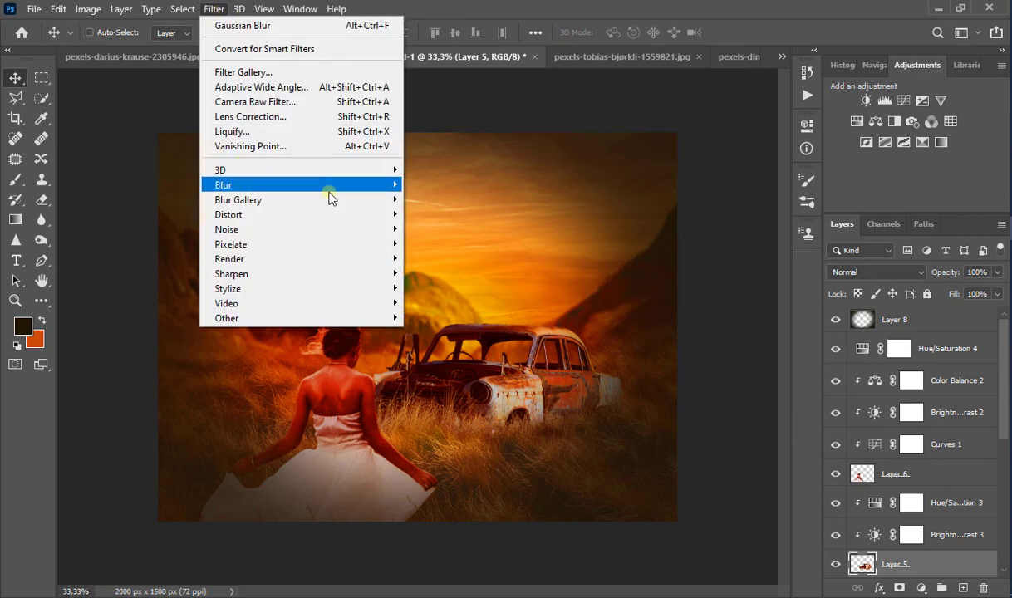
mouse_move(375, 186)
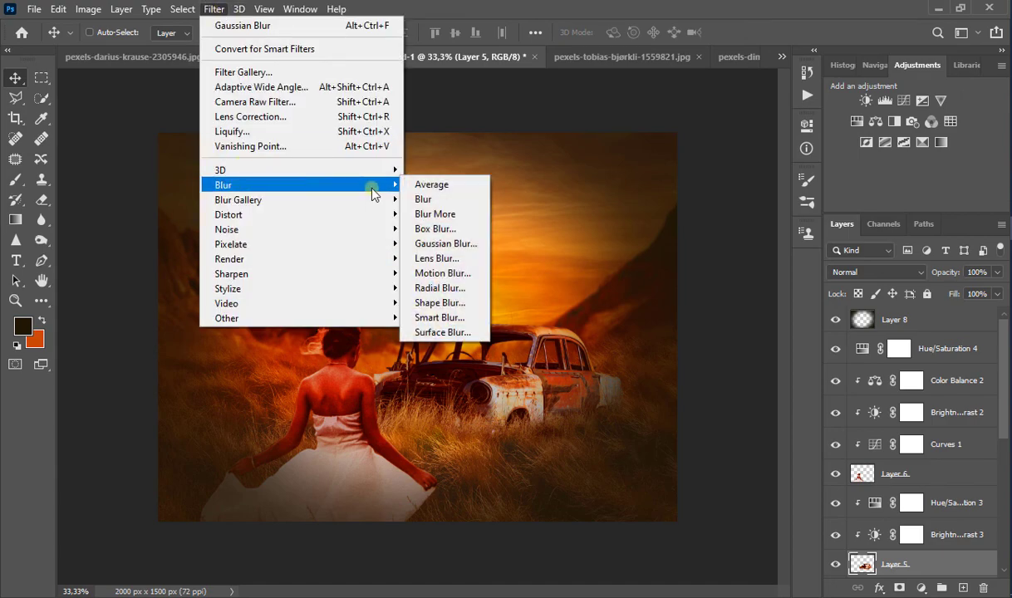
left_click(440, 243)
left_click(663, 389)
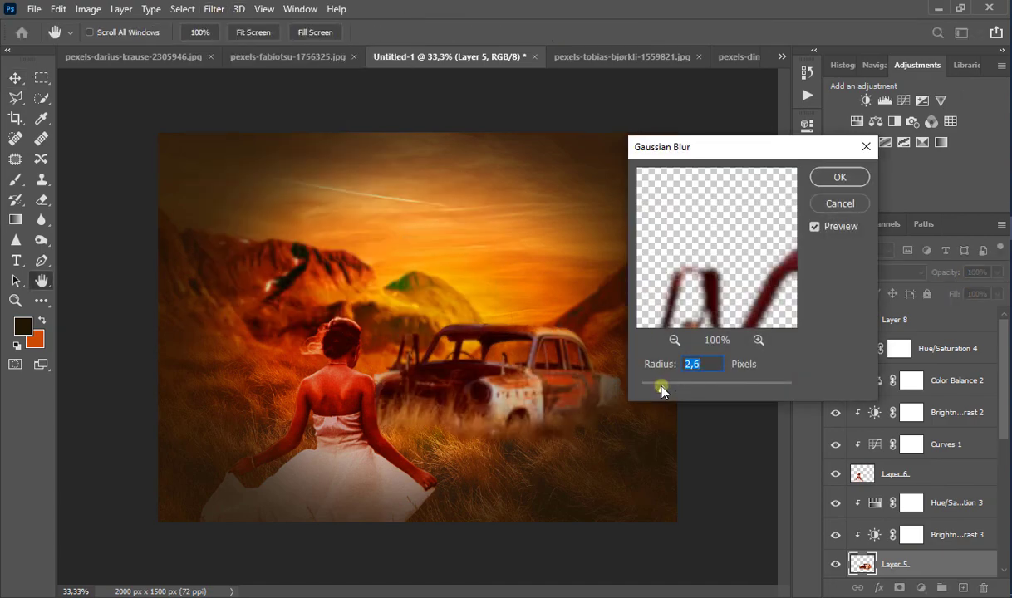
left_click_drag(658, 390, 652, 393)
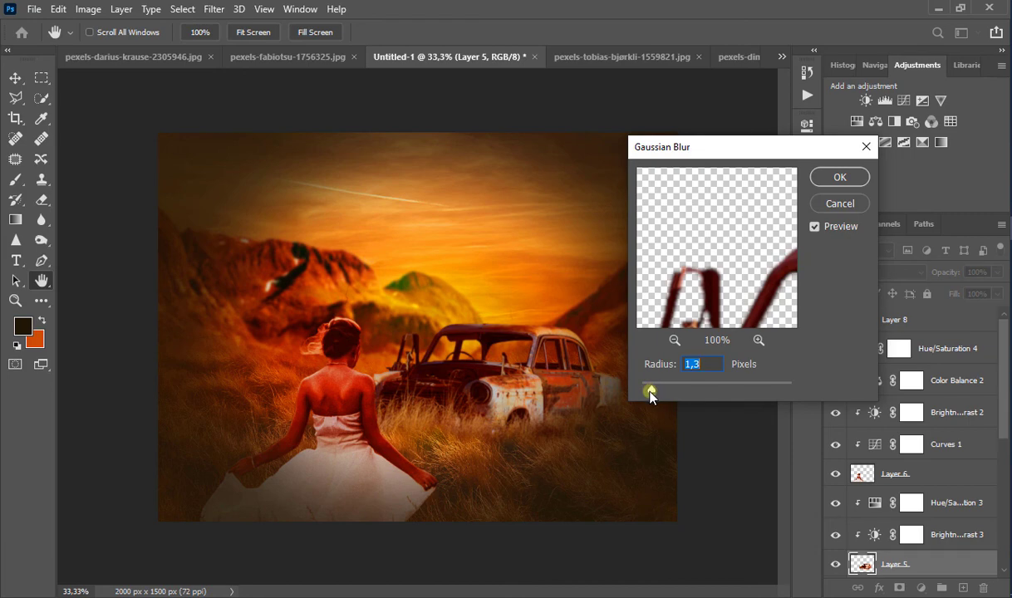
left_click_drag(648, 390, 645, 393)
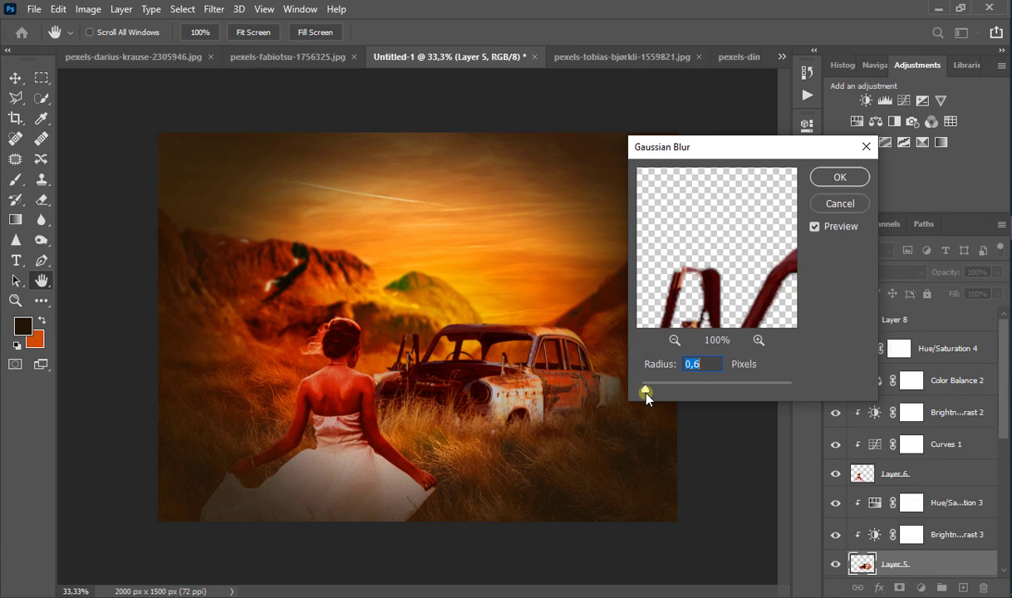
left_click(839, 178)
key("v")
key("ctrl+minus")
key("ctrl+minus")
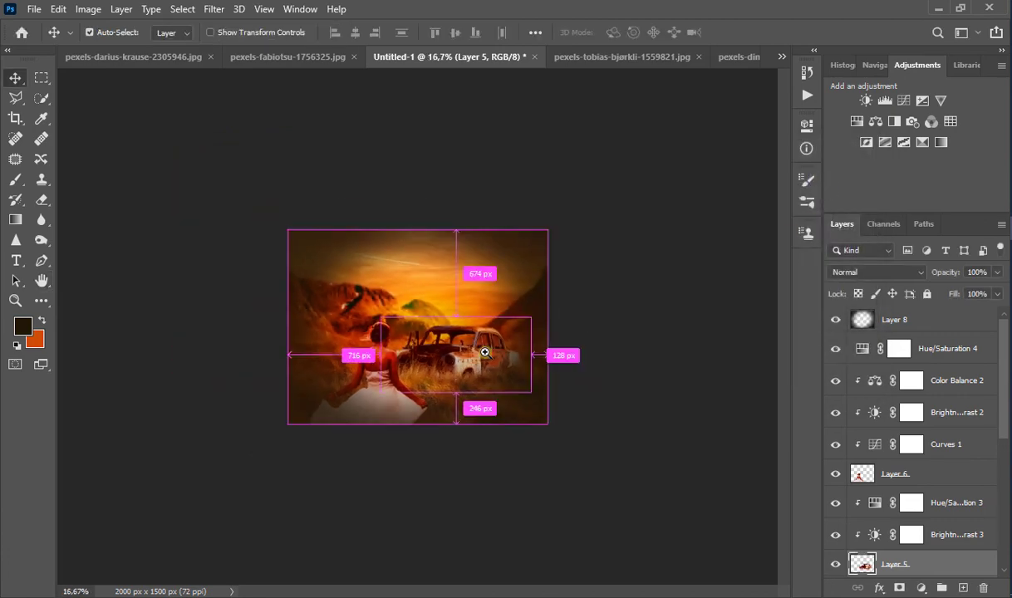
key("ctrl+plus")
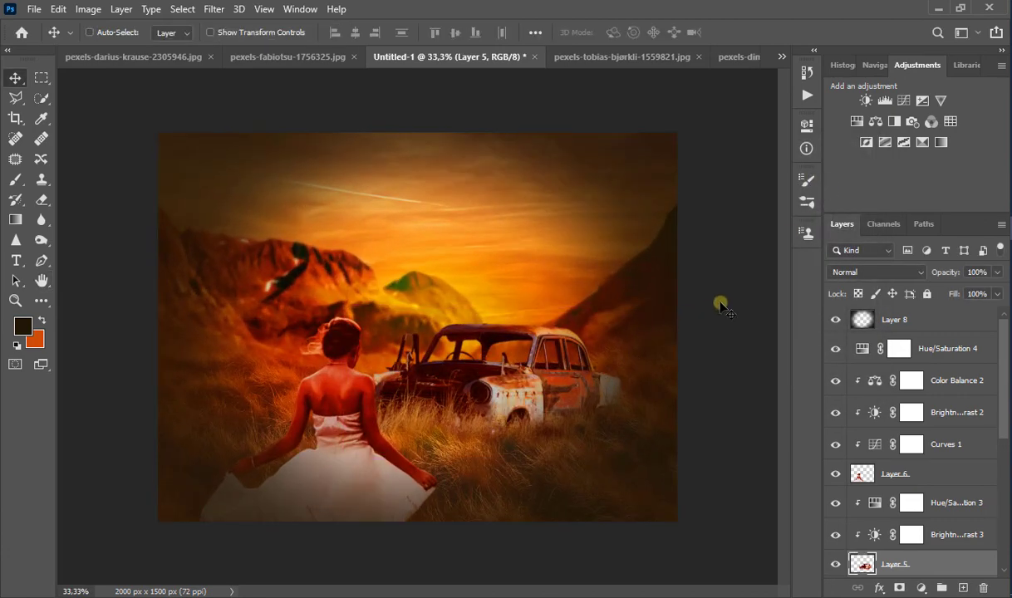